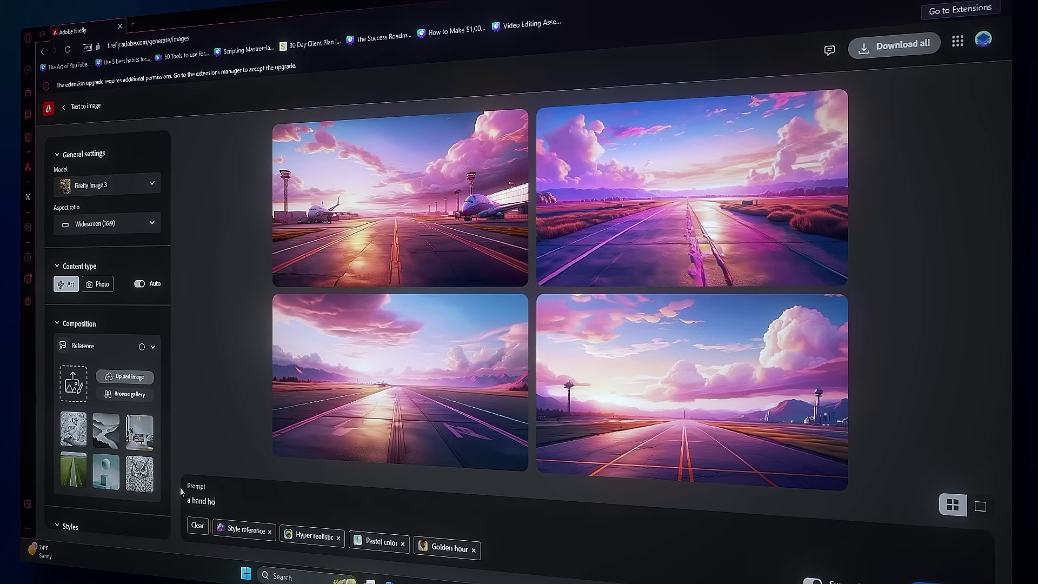
# Enter the image prompt "a hand holding up 5 fingers" for the text-to-image generator
pyautogui.write('and holding up 5 fingers')
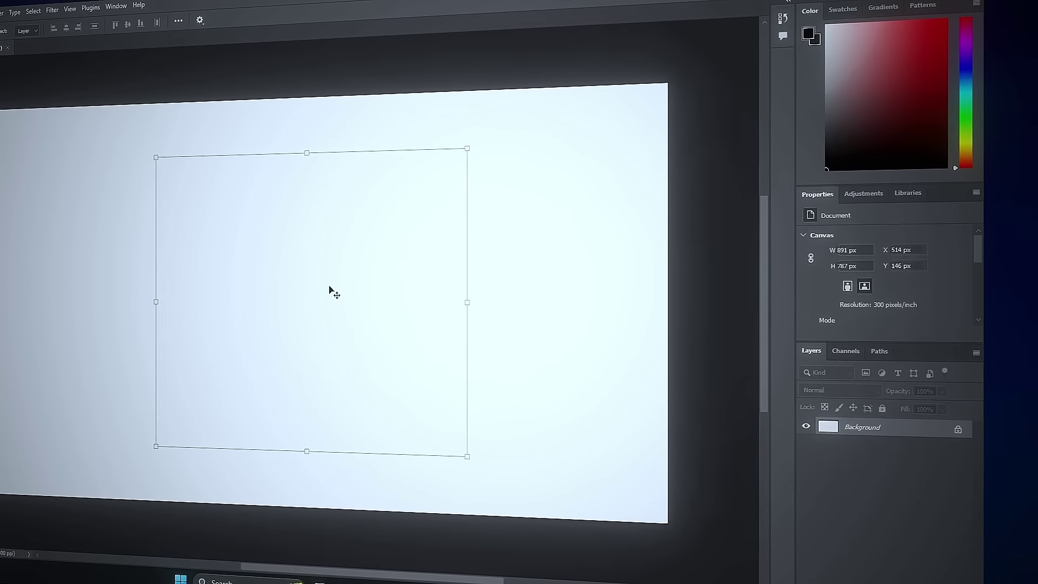
# Switch to Photoshop, isolate the pasted hand image on a transparent canvas and export it as PNG
pyautogui.hotkey('ctrl', 'v')
pyautogui.moveTo(171, 123); pyautogui.dragTo(462, 530)
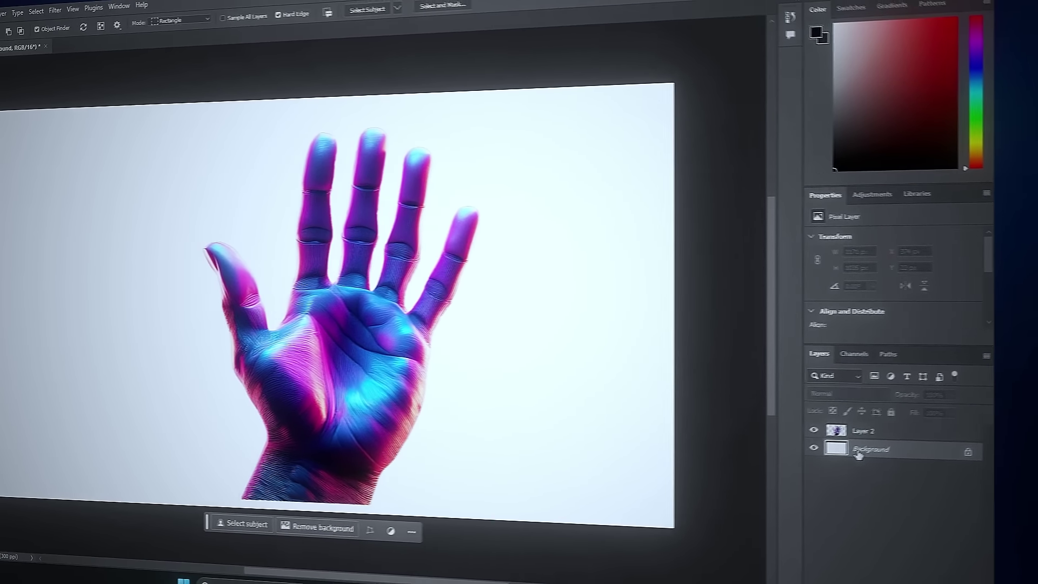
pyautogui.press('Delete')
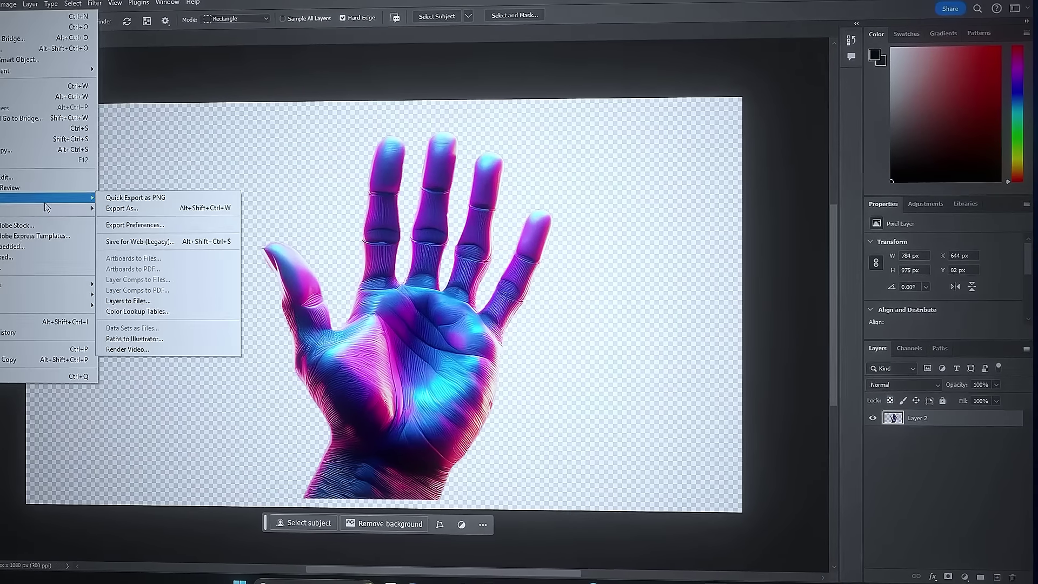
pyautogui.click(136, 198)
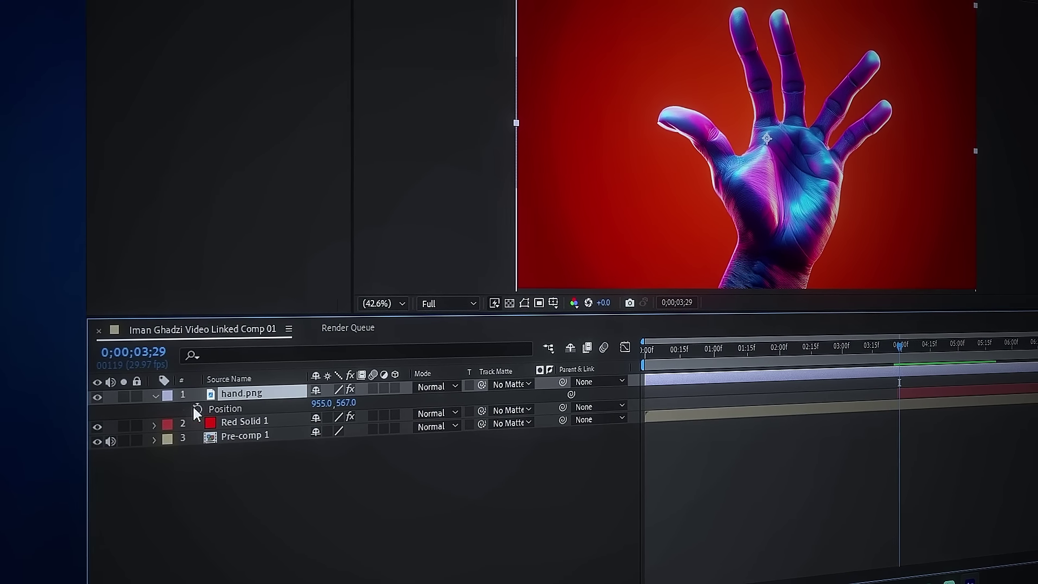
# Switch to After Effects and animate hand.png rising from position 955, 1634 at 0;00;03;29 to 955, 567 at about 5 seconds
pyautogui.click(220, 411)
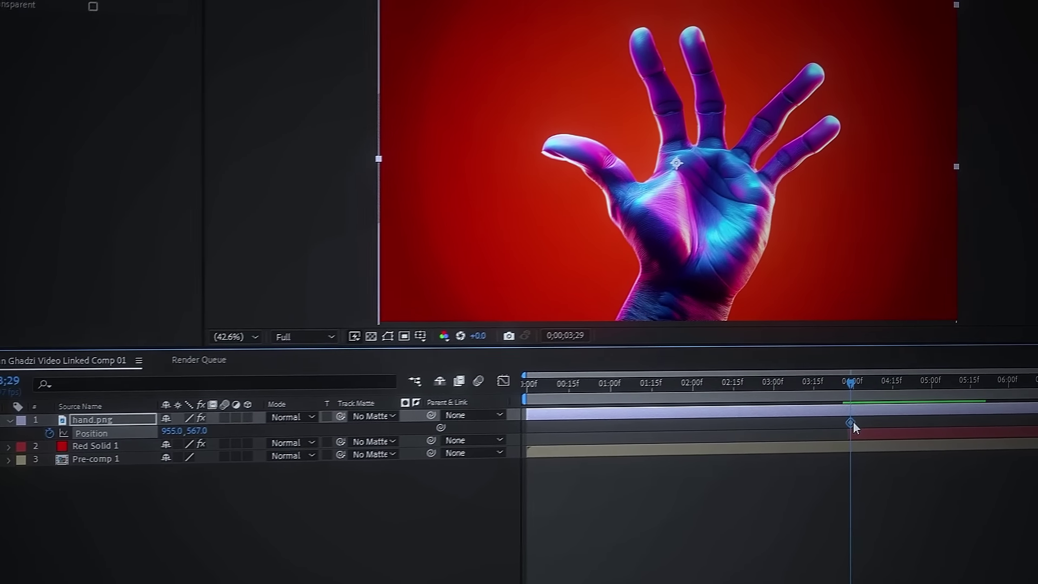
pyautogui.moveTo(917, 394); pyautogui.dragTo(983, 393)
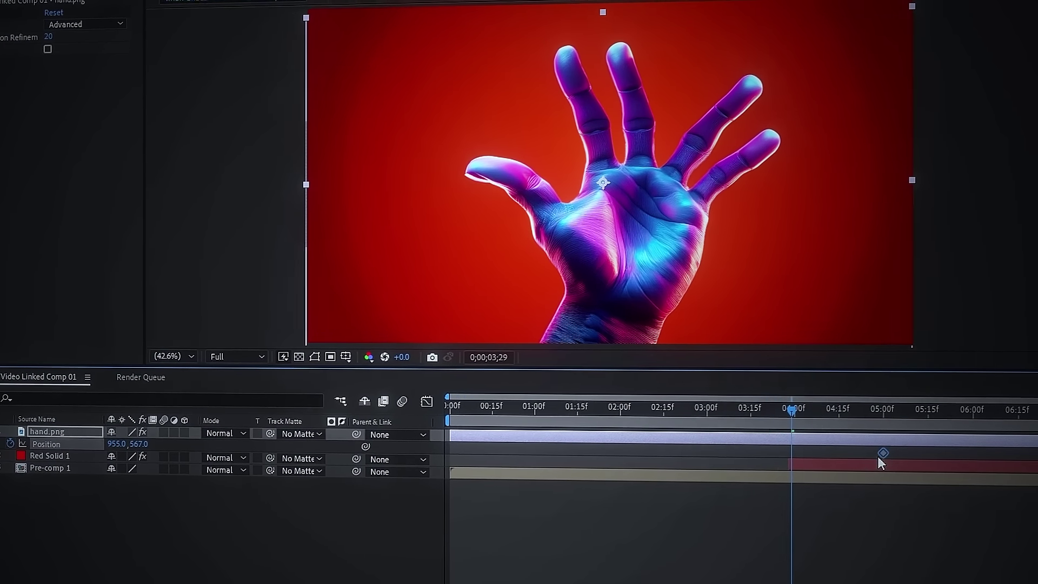
pyautogui.moveTo(128, 454); pyautogui.dragTo(852, 498)
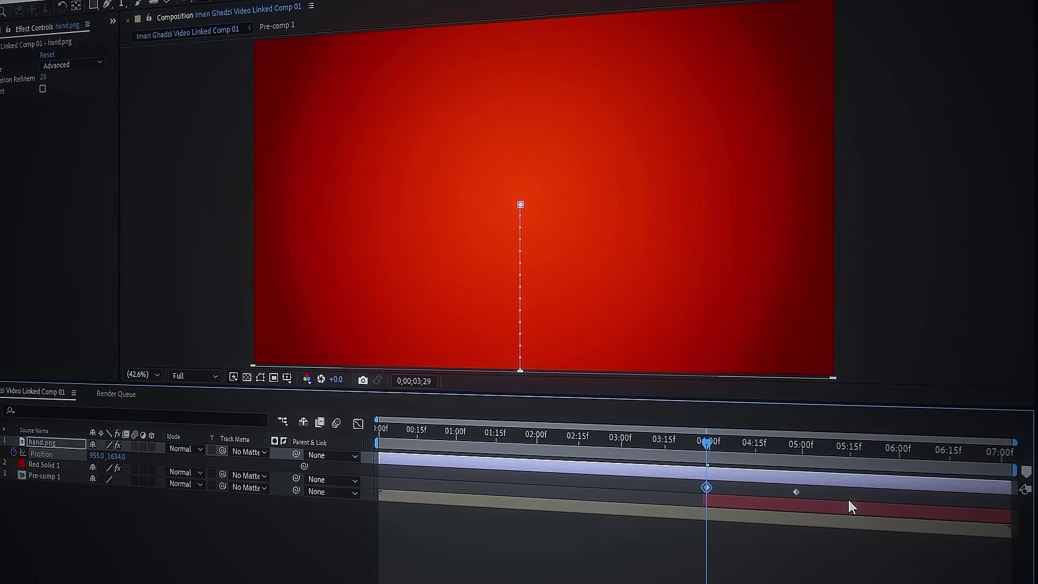
# Apply Easy Ease to the hand's two position keyframes and reshape their curve in the Graph Editor
pyautogui.click(794, 493)
pyautogui.click(786, 491)
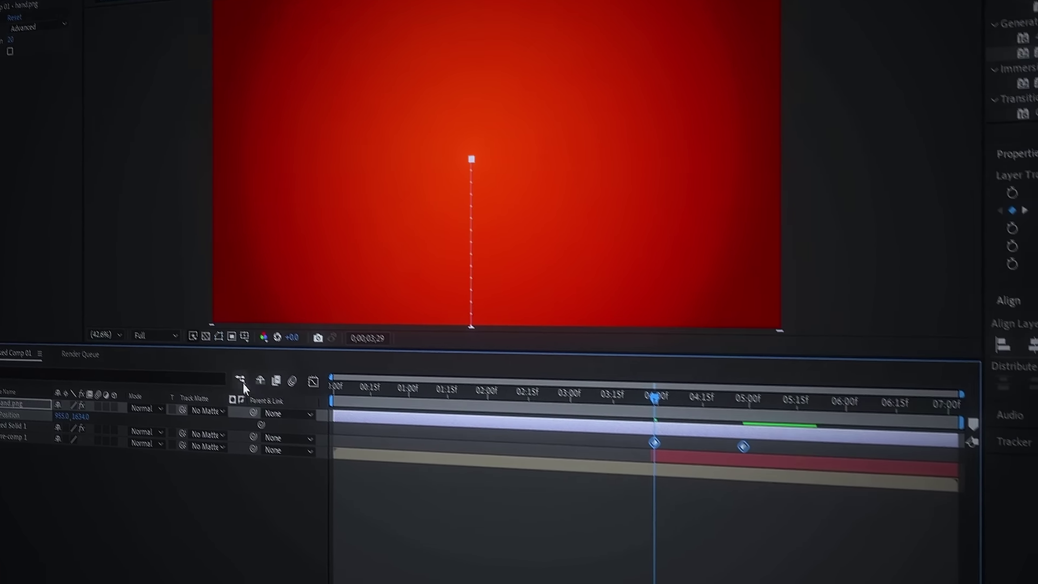
pyautogui.hotkey('shift', 'F3')
pyautogui.moveTo(664, 533); pyautogui.dragTo(643, 537)
pyautogui.press('F9')
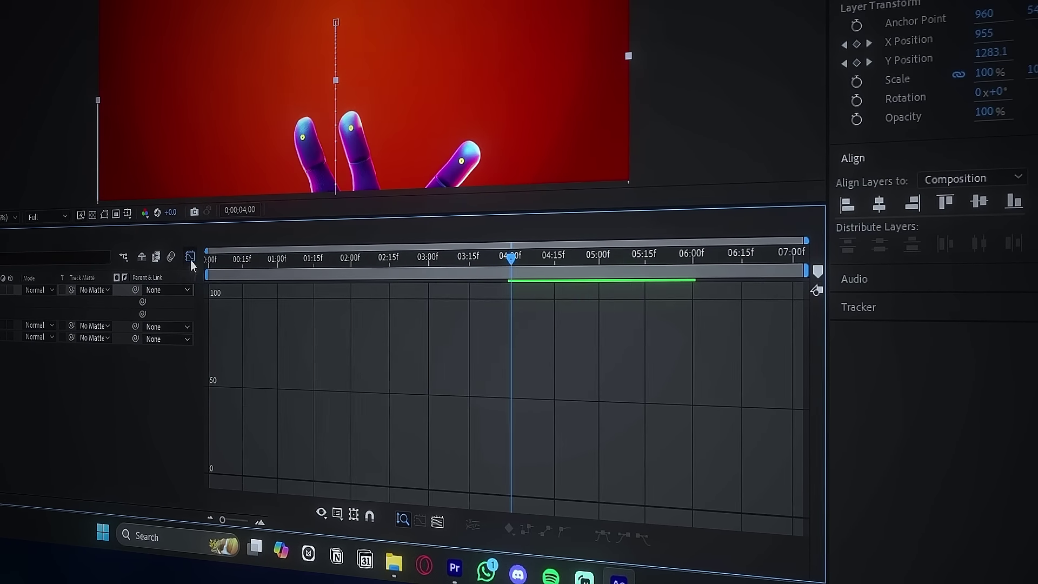
pyautogui.moveTo(592, 464); pyautogui.dragTo(699, 472)
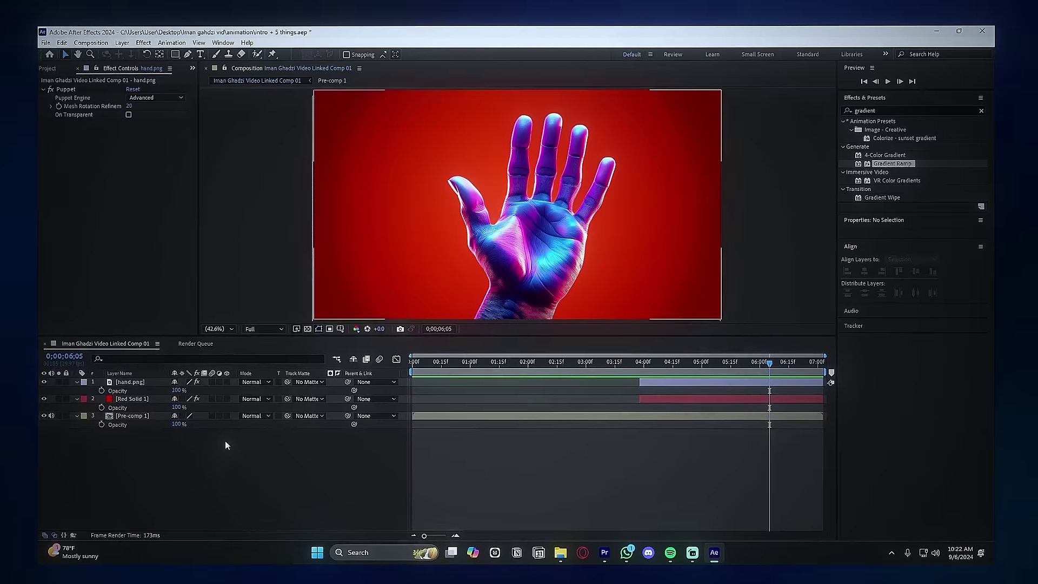
# Add a text layer reading LESSONS and disable its fill so it is outline only
pyautogui.rightClick(190, 344)
pyautogui.click(320, 371)
pyautogui.write('L')
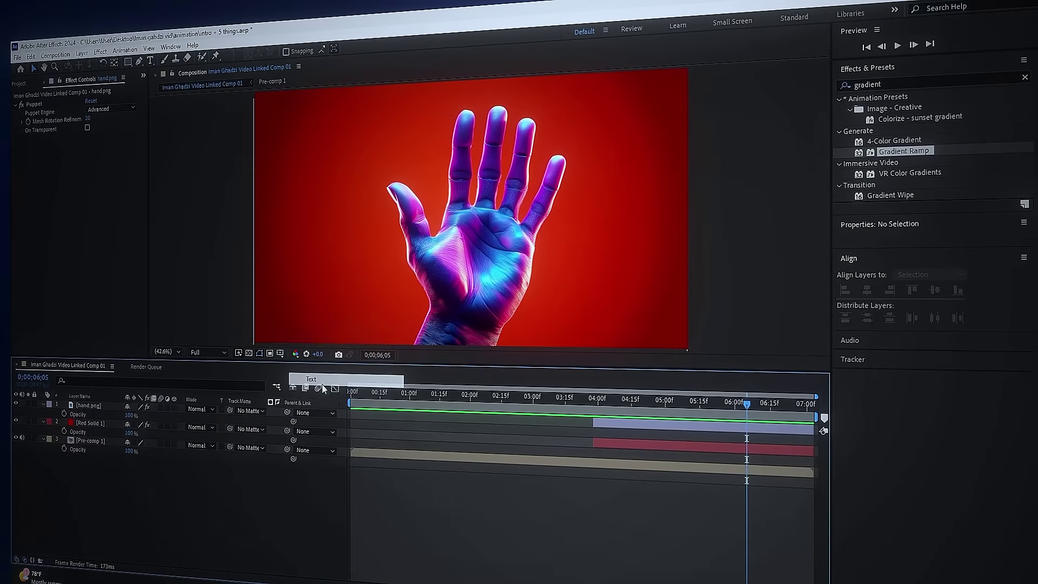
pyautogui.write('ESSONS')
pyautogui.click(843, 438)
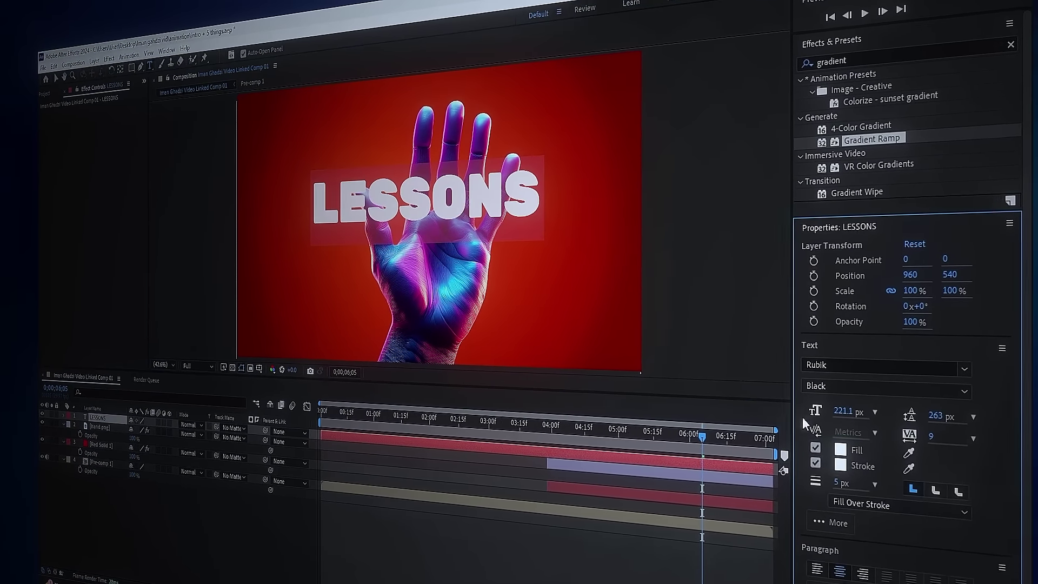
pyautogui.click(810, 452)
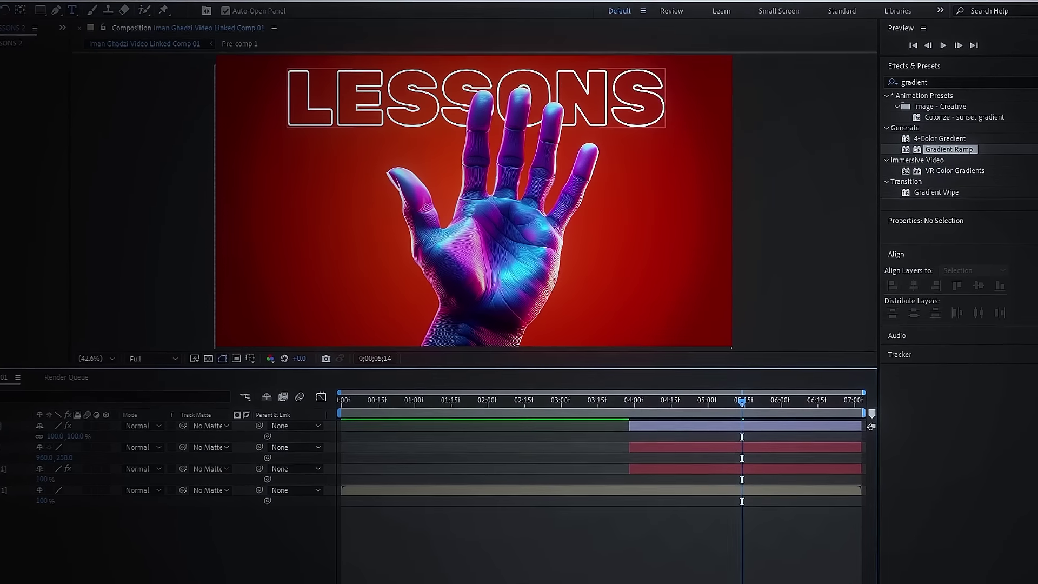
# Keyframe the LESSONS text at Y position -31 around 0;00;03;28 and apply Easy Ease to its position keyframes
pyautogui.click(629, 409)
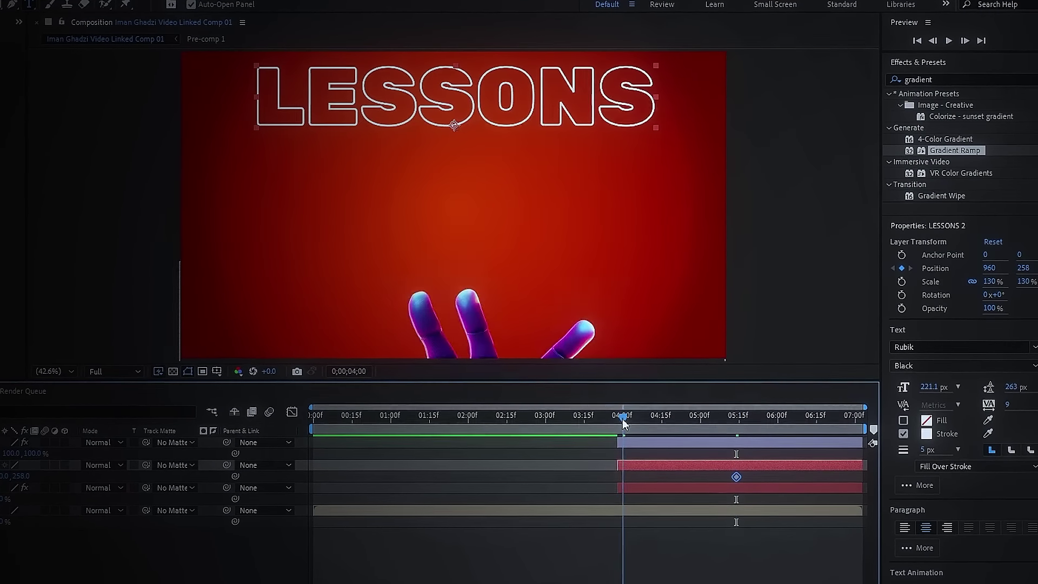
pyautogui.moveTo(1024, 269); pyautogui.dragTo(908, 265)
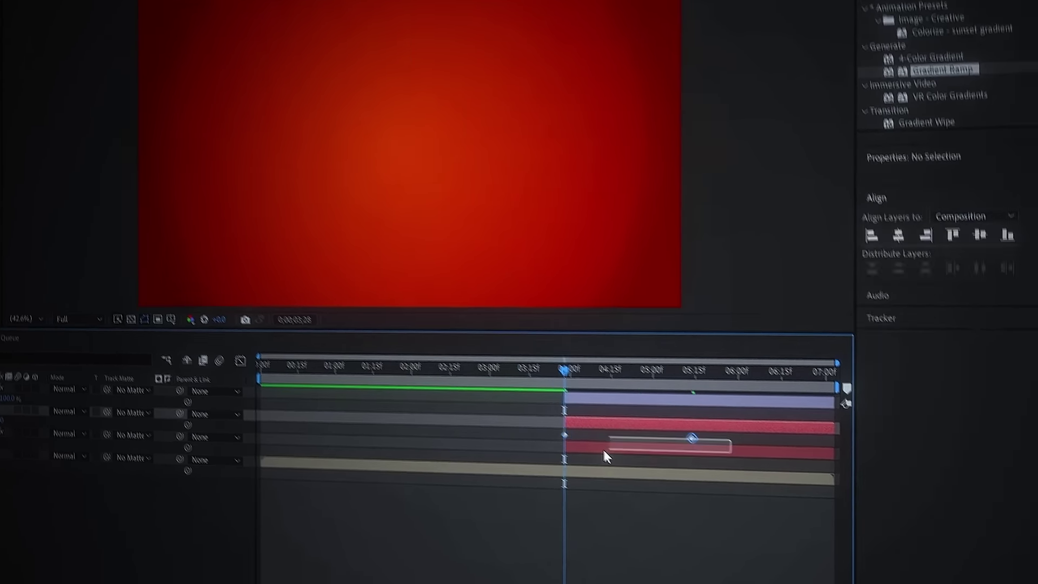
pyautogui.hotkey('shift', 'F3')
pyautogui.click(455, 560)
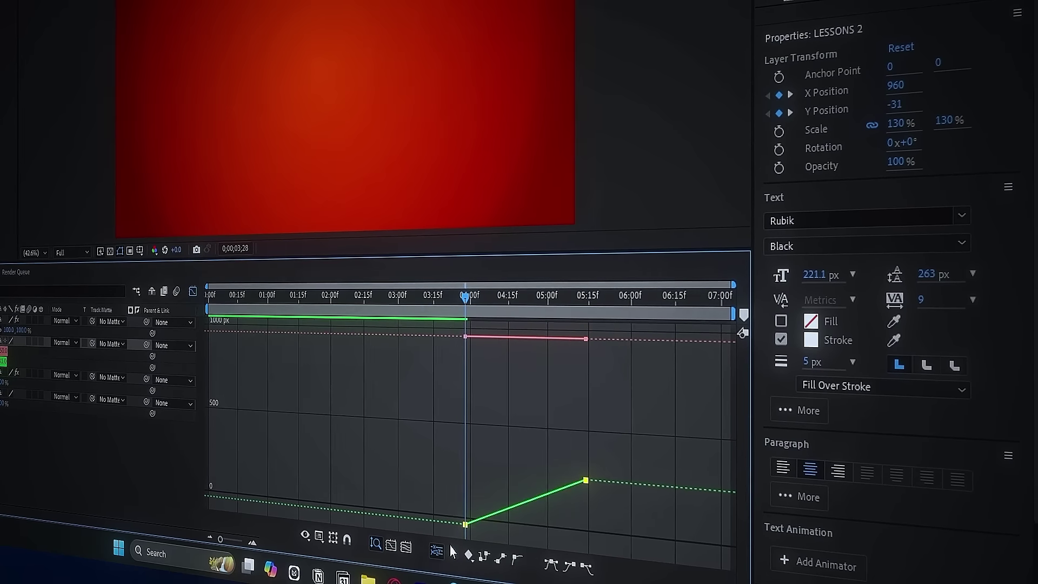
pyautogui.press('F9')
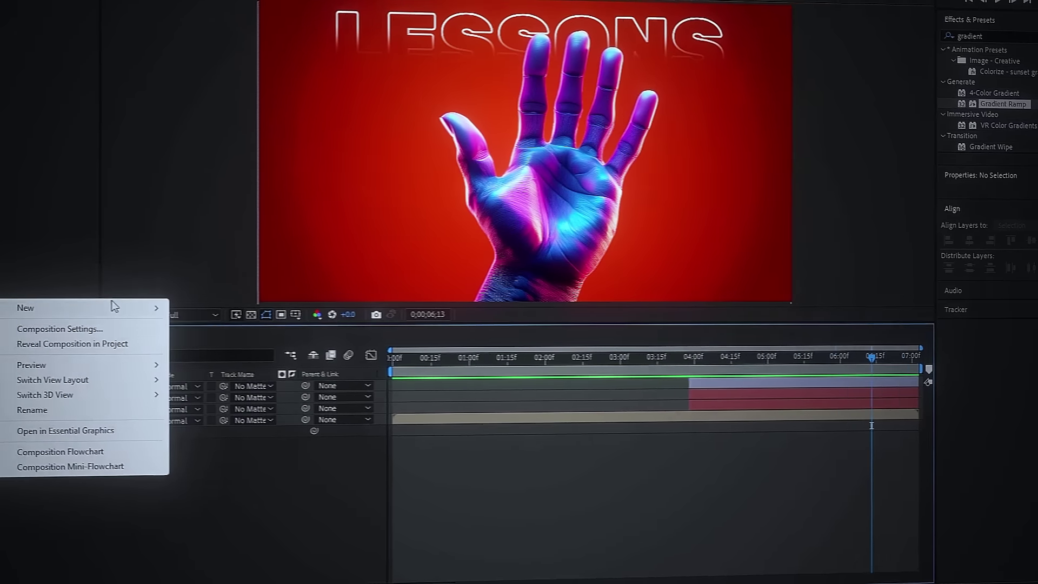
# Add a text layer reading 1 and draw a circle about 240 px wide around it on a new shape layer
pyautogui.moveTo(32, 304)
pyautogui.click(307, 332)
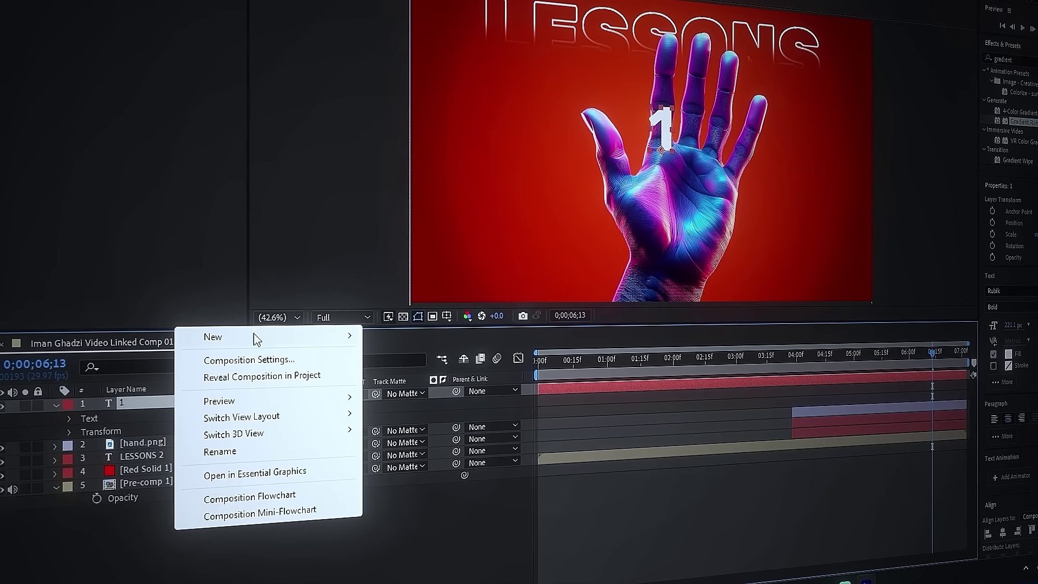
pyautogui.moveTo(254, 338)
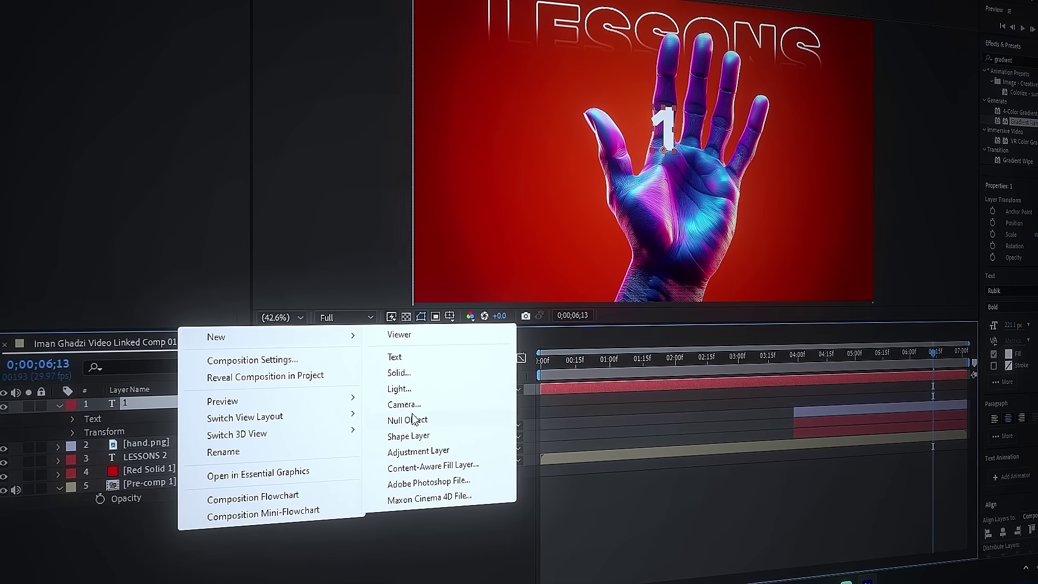
pyautogui.click(414, 439)
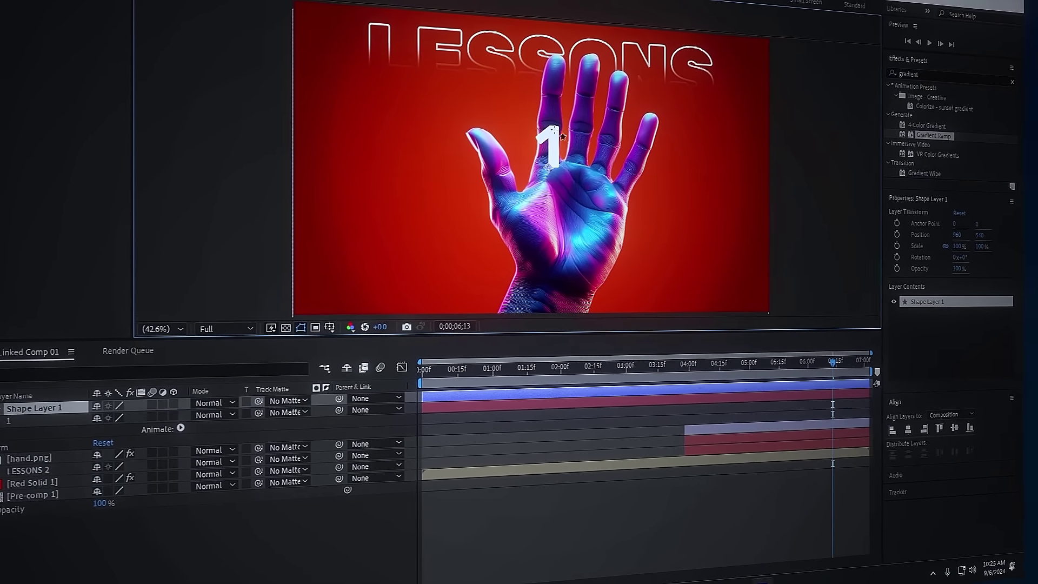
pyautogui.moveTo(497, 120); pyautogui.dragTo(534, 180)
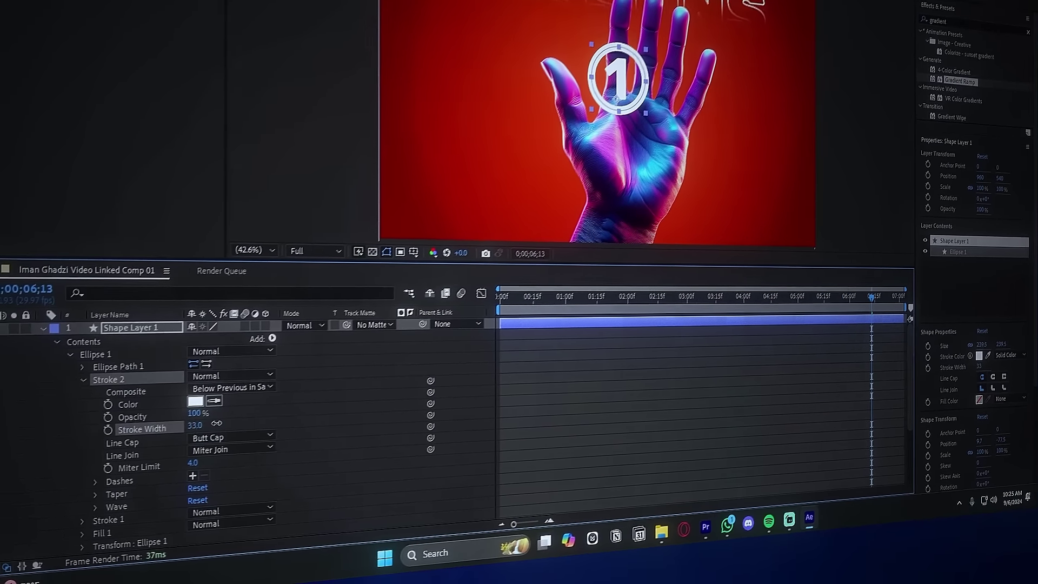
# Set the circle's stroke width to 17 and add Trim Paths to the ellipse
pyautogui.moveTo(239, 412); pyautogui.dragTo(240, 412)
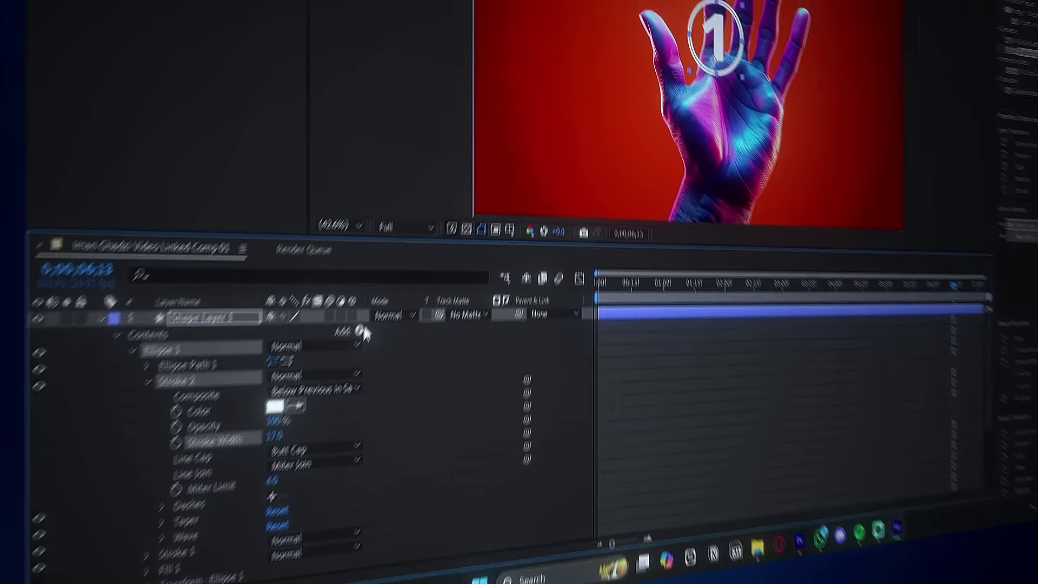
pyautogui.click(378, 294)
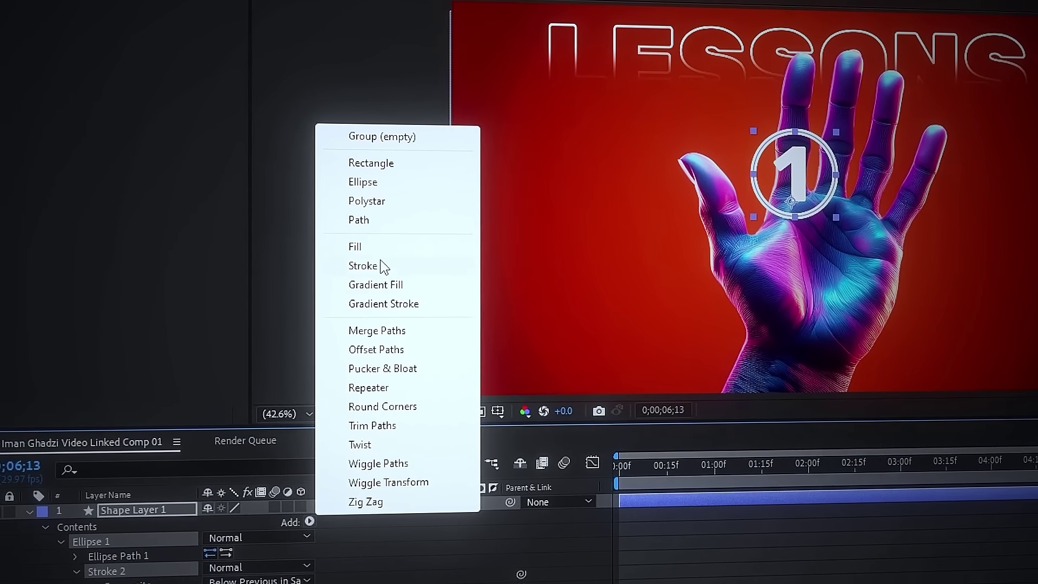
pyautogui.click(388, 440)
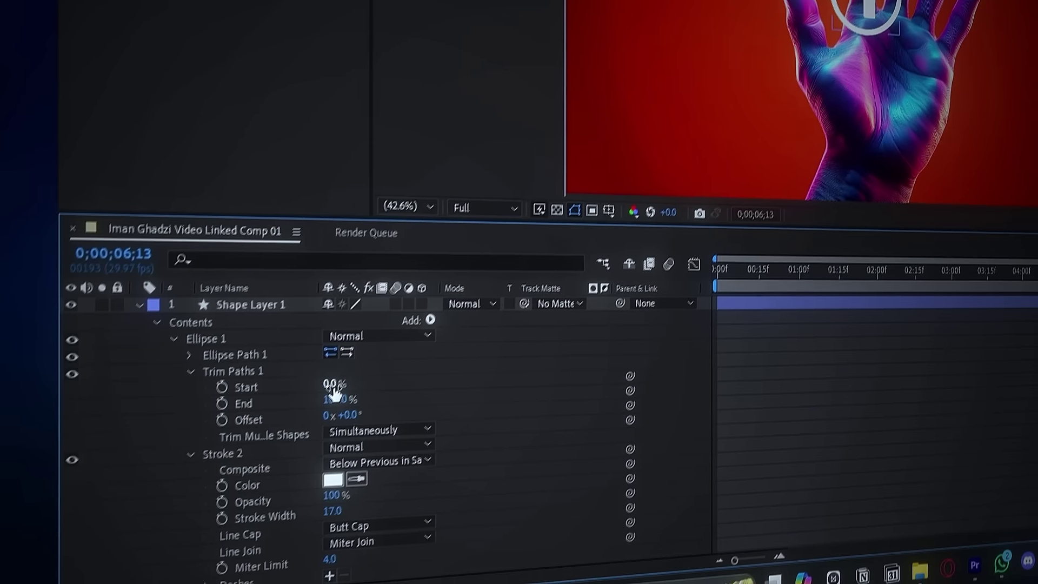
# Keyframe the Trim Paths Start at 100% just before 4 seconds and move to 0;00;04;16 to lower it
pyautogui.moveTo(336, 394); pyautogui.dragTo(357, 394)
pyautogui.click(270, 323)
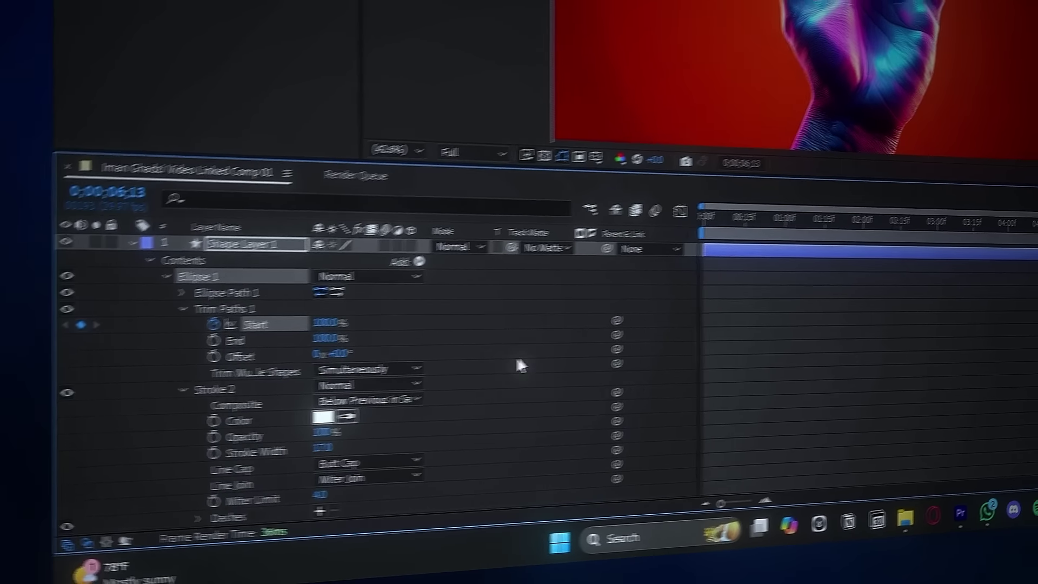
pyautogui.click(918, 308)
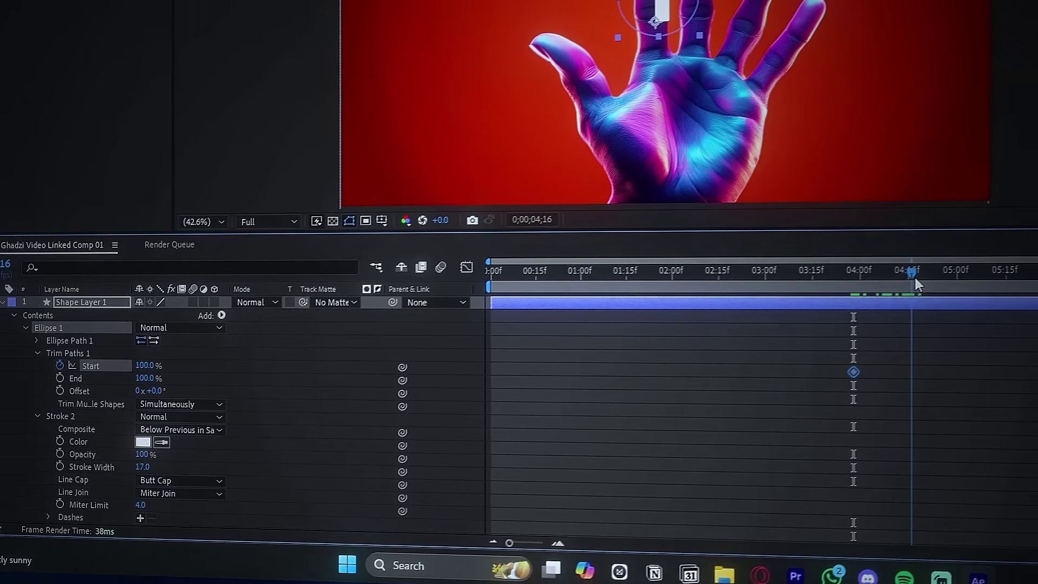
pyautogui.moveTo(914, 275); pyautogui.dragTo(865, 275)
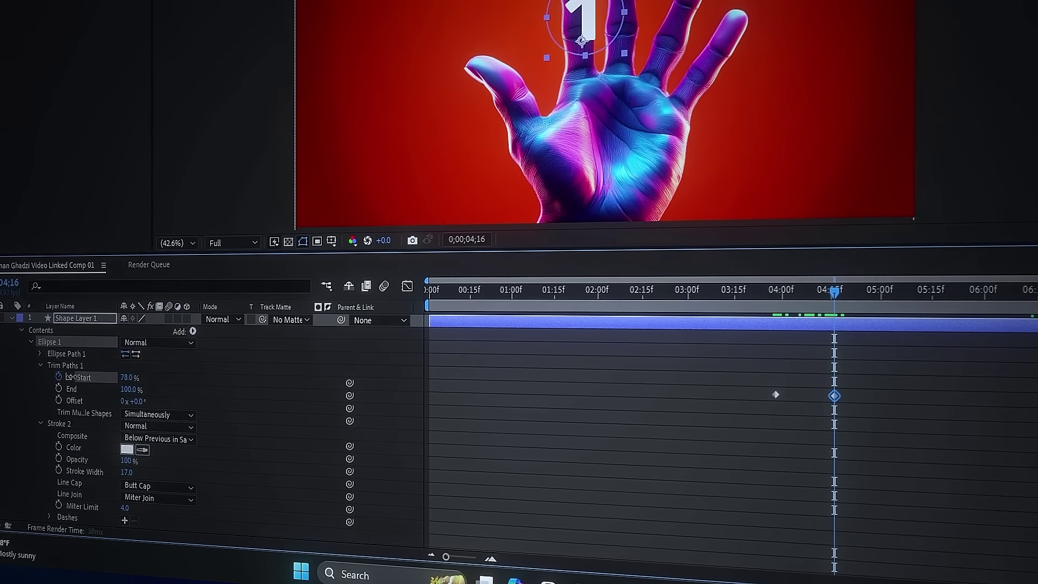
# Ease the circle's Trim Paths Start keyframes by adjusting their curve in the Graph Editor
pyautogui.hotkey('shift', 'F3')
pyautogui.moveTo(771, 547); pyautogui.dragTo(740, 549)
pyautogui.moveTo(735, 344); pyautogui.dragTo(752, 351)
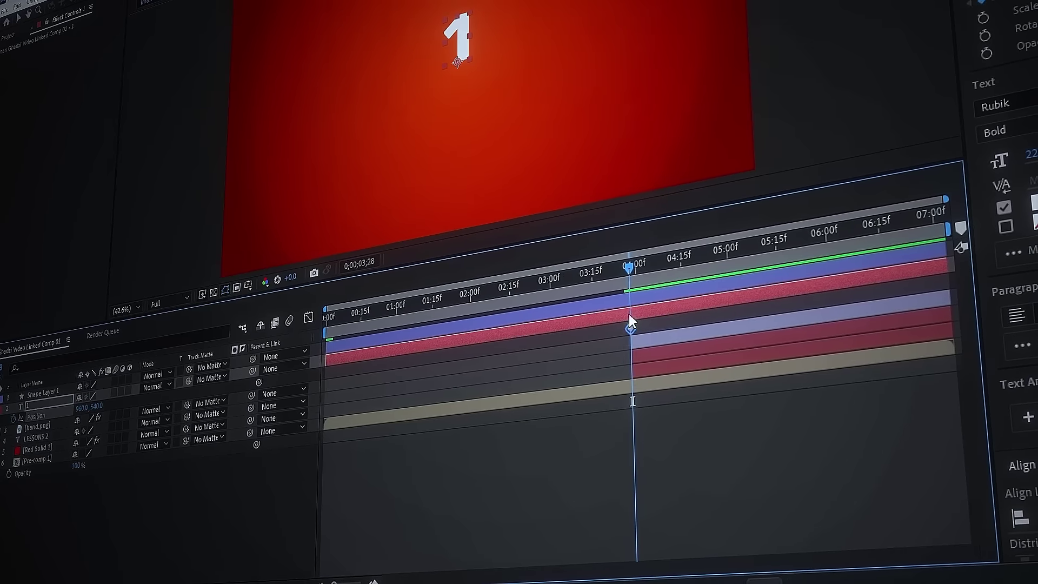
# Adjust the number 1's position curve and make the number fade in with a lowered opacity keyframe at 0;00;03;29
pyautogui.hotkey('shift', 'F3')
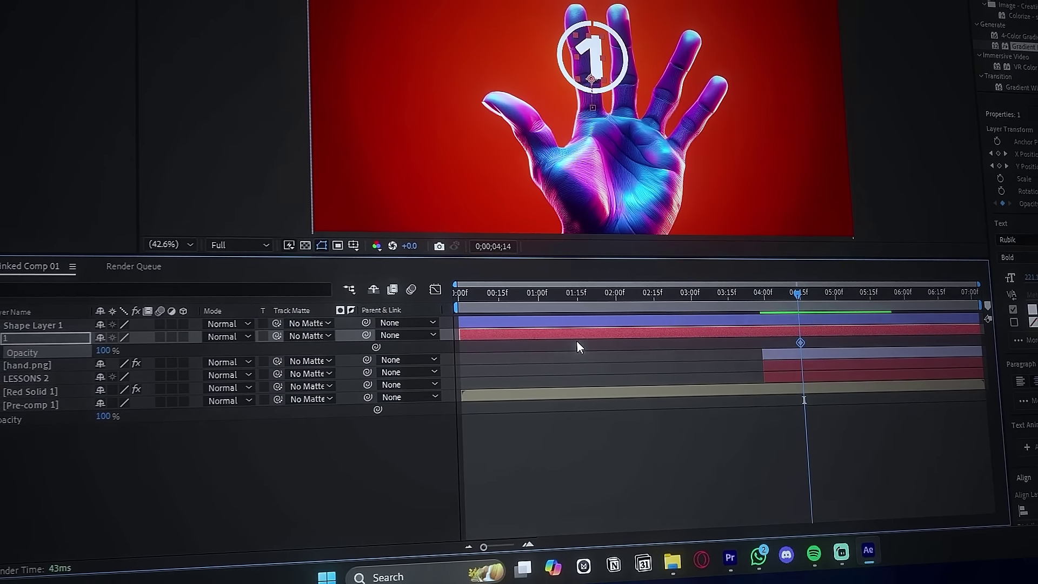
pyautogui.moveTo(770, 296); pyautogui.dragTo(766, 296)
pyautogui.click(31, 340)
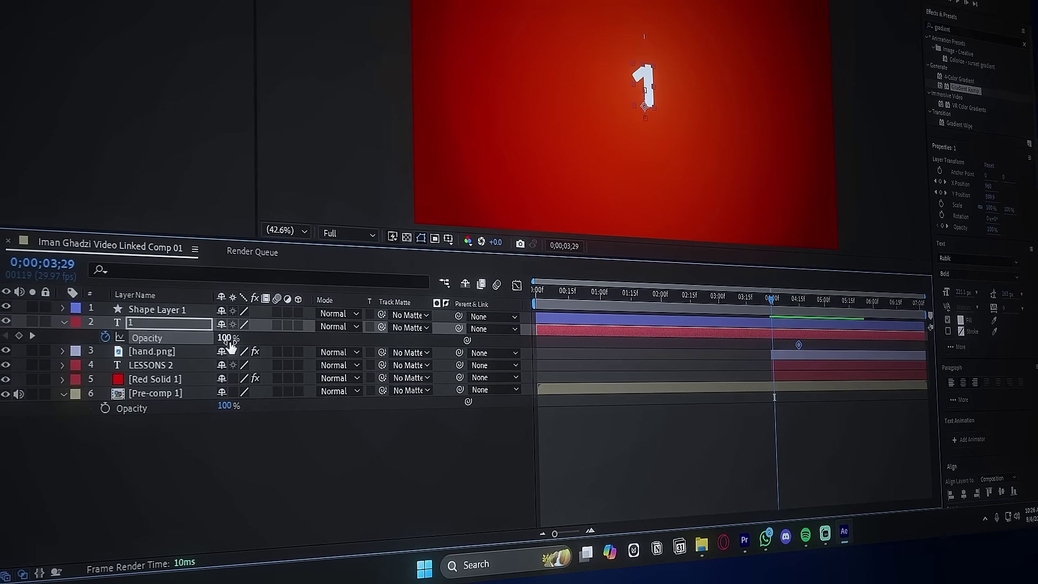
pyautogui.moveTo(137, 346); pyautogui.dragTo(26, 359)
pyautogui.click(820, 463)
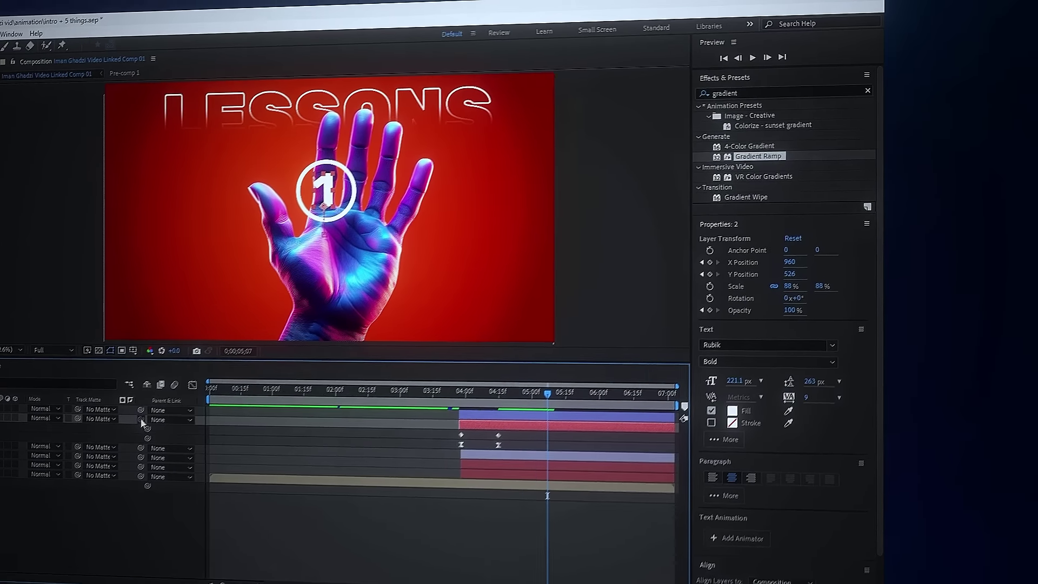
# Parent the number layer to its circle's shape layer and duplicate both layers beside the original
pyautogui.moveTo(142, 421); pyautogui.dragTo(5, 409)
pyautogui.press('u')
pyautogui.click(5, 408)
pyautogui.hotkey('ctrl', 'd')
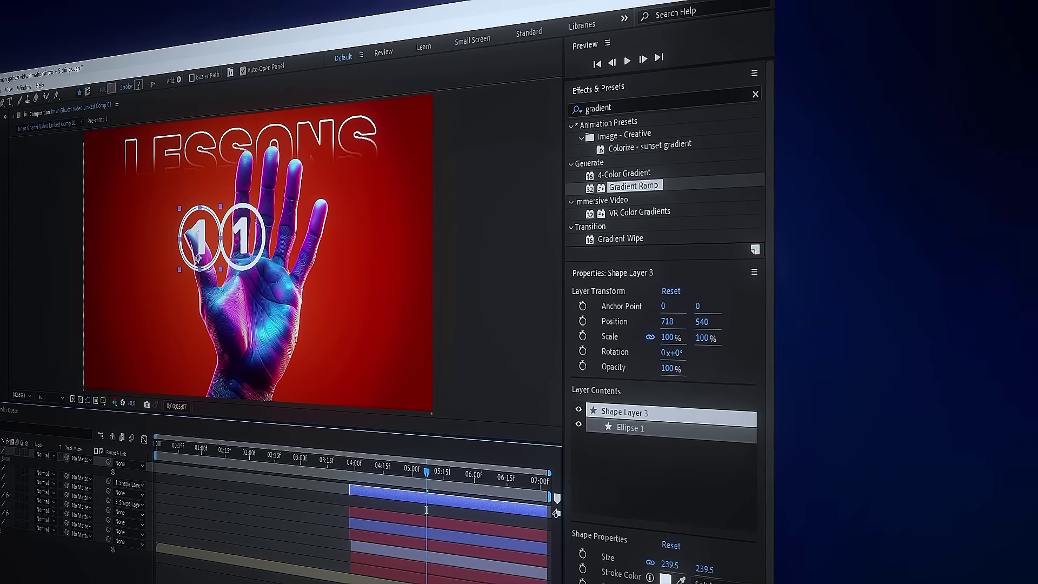
# Duplicate another numbered circle, place it at position 1233, 540 and change its number to 3
pyautogui.hotkey('ctrl', 'd')
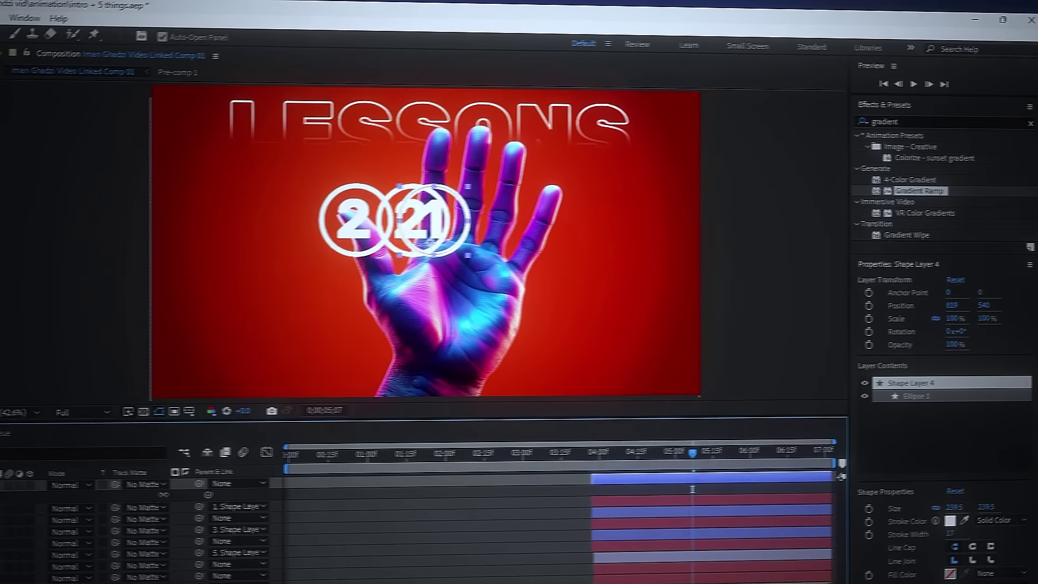
pyautogui.moveTo(196, 236); pyautogui.dragTo(301, 236)
pyautogui.moveTo(373, 493); pyautogui.dragTo(409, 493)
pyautogui.doubleClick(68, 534)
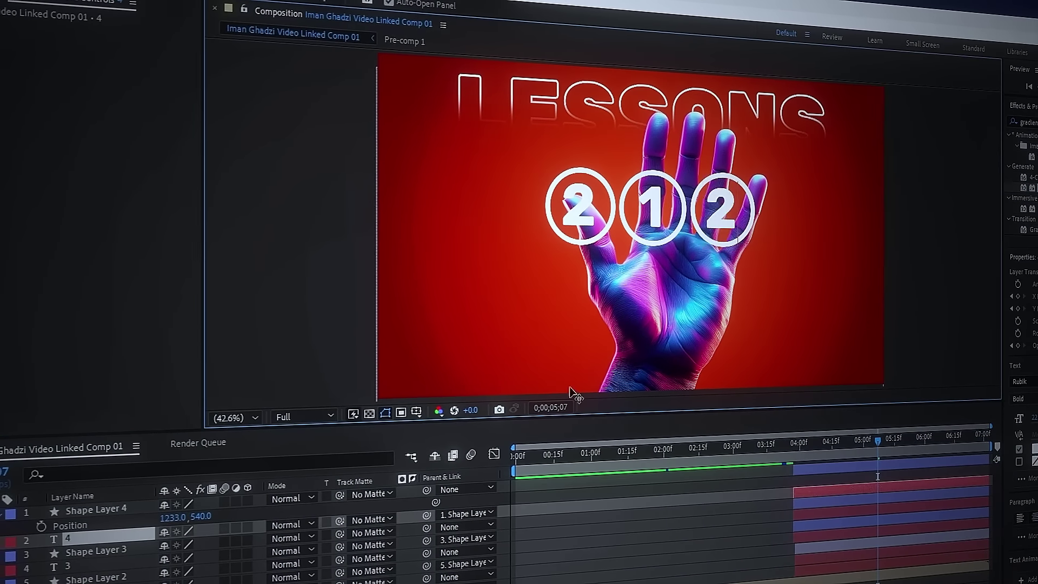
pyautogui.write('3')
# Pre-compose the third circle and its number 3 into a single layer
pyautogui.rightClick(135, 513)
pyautogui.click(338, 411)
pyautogui.press('Return')
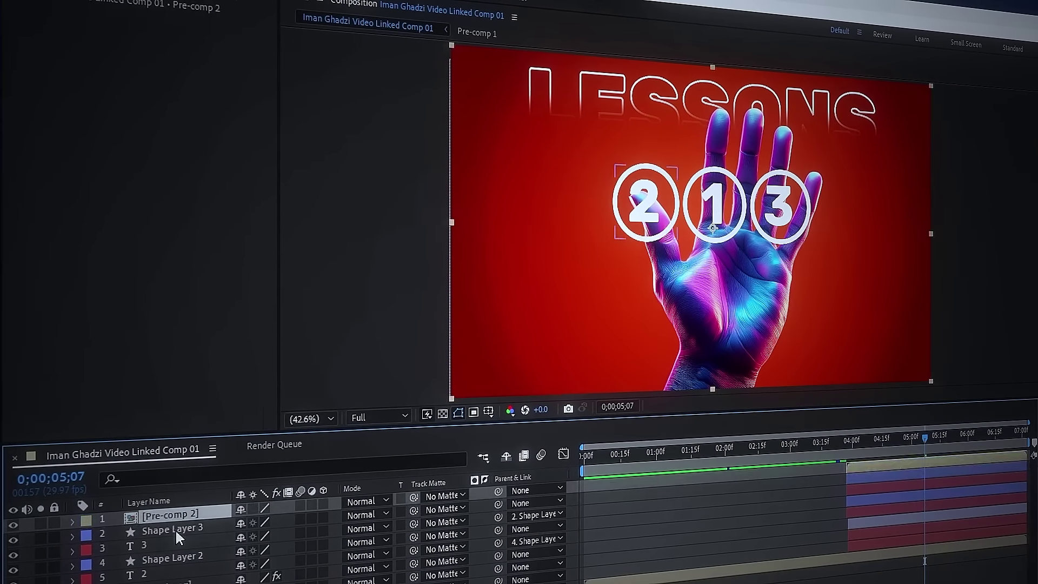
# Pre-compose the remaining circles with their numbers and shift the first circle's pre-comp to start later on the timeline
pyautogui.click(124, 540)
pyautogui.keyDown('shift'); pyautogui.click(108, 555); pyautogui.keyUp('shift')
pyautogui.hotkey('ctrl', 'shift', 'c')
pyautogui.click(746, 433)
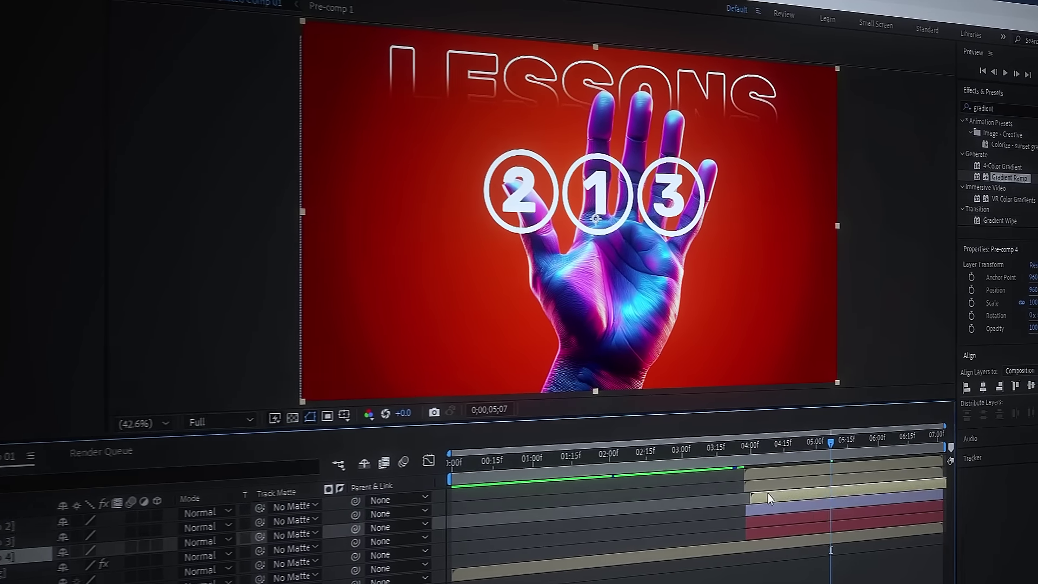
pyautogui.moveTo(730, 500); pyautogui.dragTo(761, 496)
pyautogui.click(724, 449)
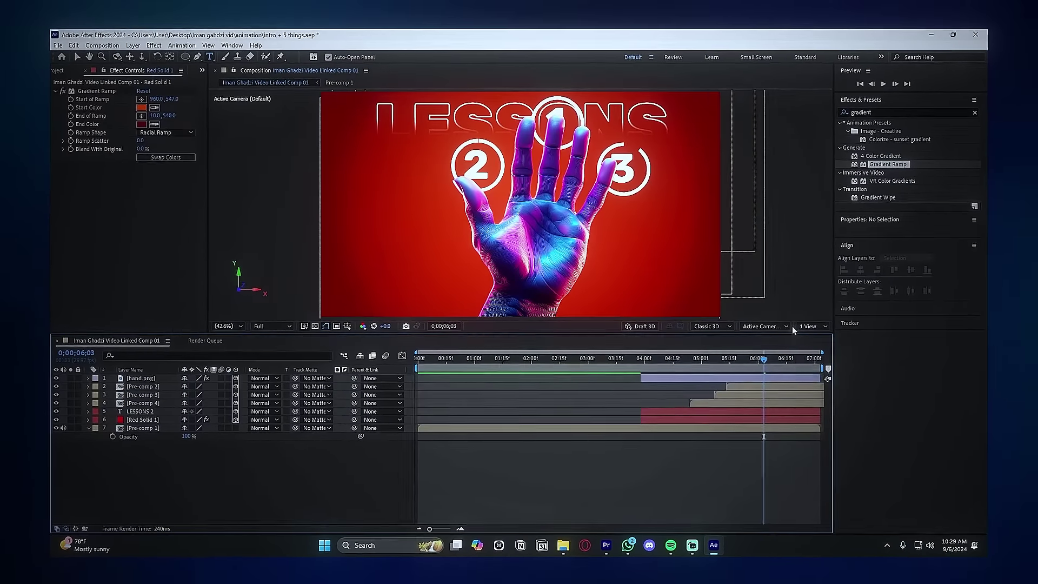
# Show a second view set to Custom View 1 and move the hand.png layer forward in Z, toward the viewer
pyautogui.click(811, 346)
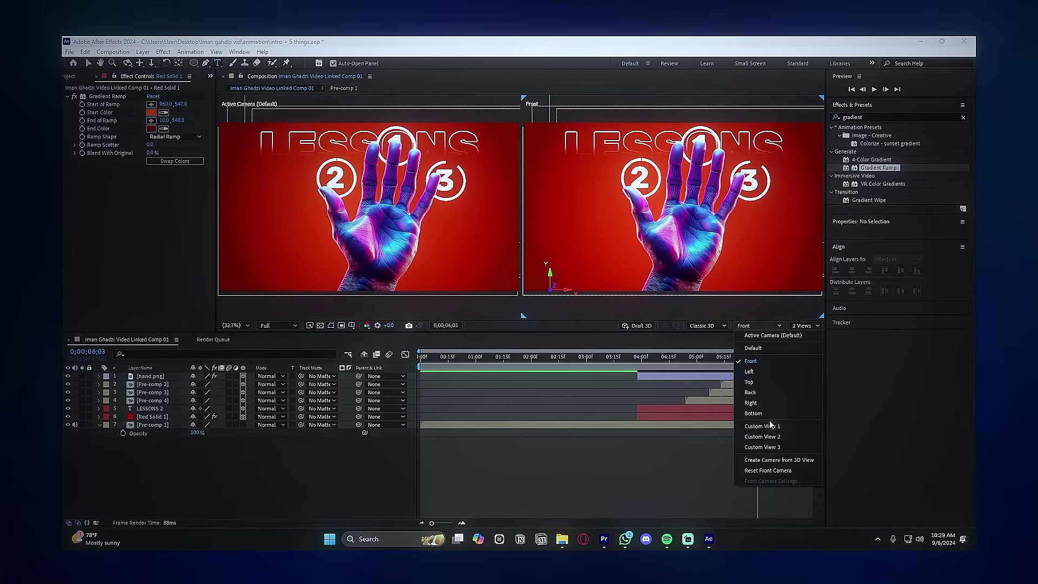
pyautogui.click(763, 426)
pyautogui.click(670, 211)
pyautogui.moveTo(662, 214); pyautogui.dragTo(685, 233)
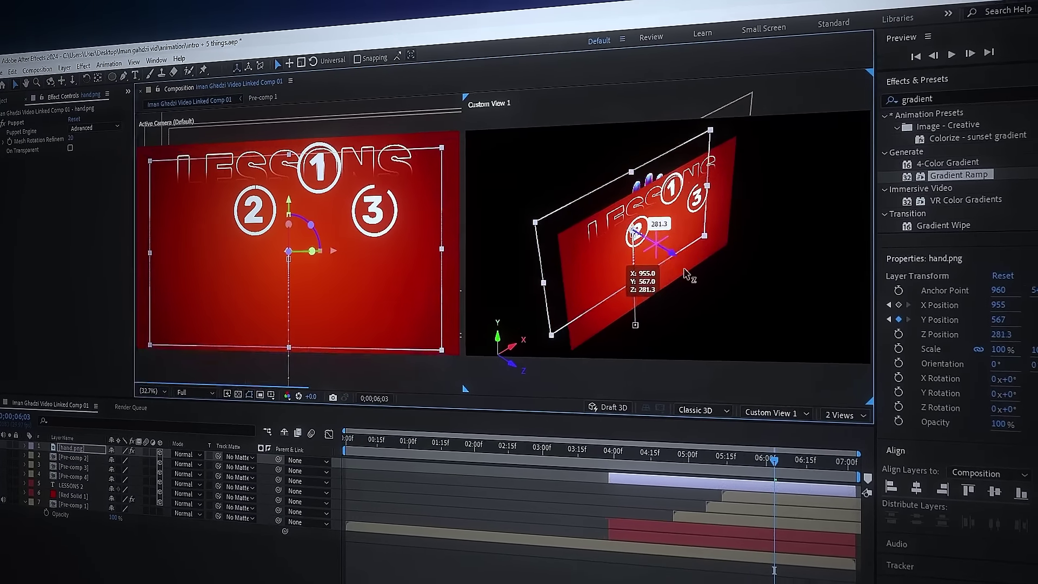
pyautogui.moveTo(686, 274); pyautogui.dragTo(754, 346)
# Push the red background solid back in Z, behind the title and circles, and scale it up to 172%
pyautogui.click(622, 281)
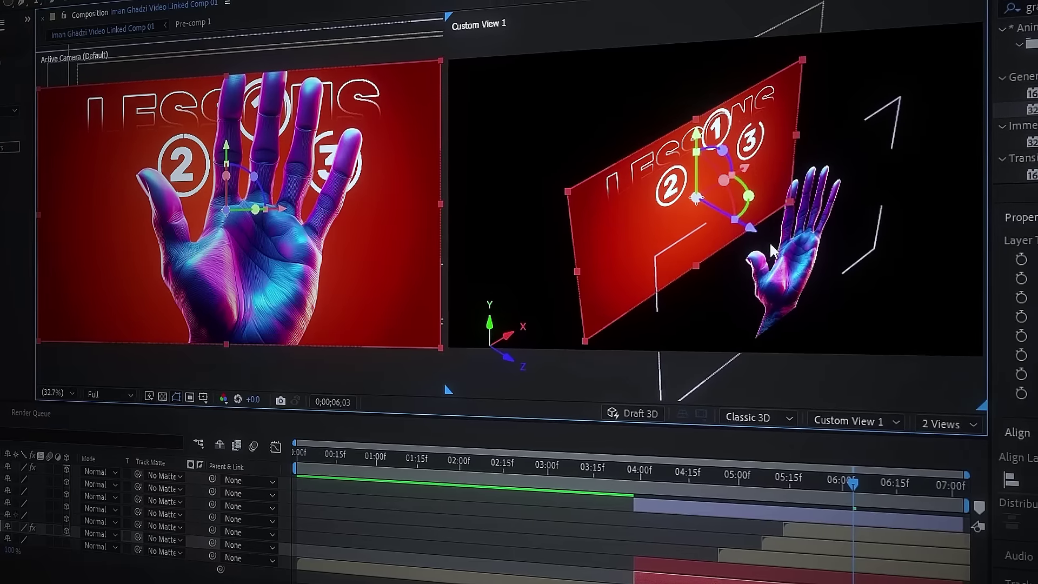
pyautogui.moveTo(770, 242); pyautogui.dragTo(706, 277)
pyautogui.press('s')
pyautogui.click(38, 470)
pyautogui.keyDown('shift'); pyautogui.click(37, 490); pyautogui.keyUp('shift')
# Create a two-node camera with the 24mm preset and depth of field enabled
pyautogui.rightClick(65, 567)
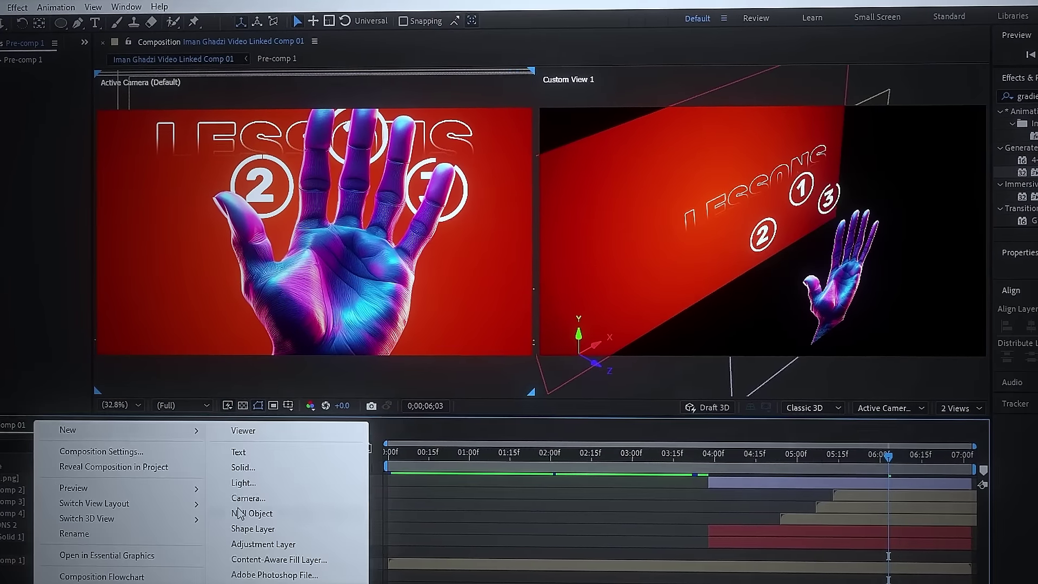
pyautogui.click(249, 498)
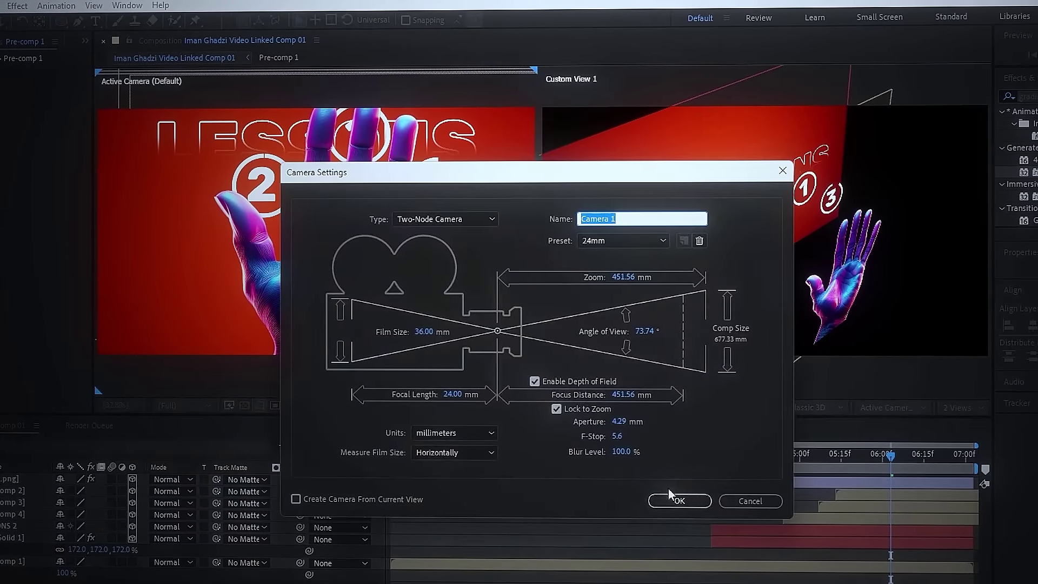
pyautogui.click(671, 495)
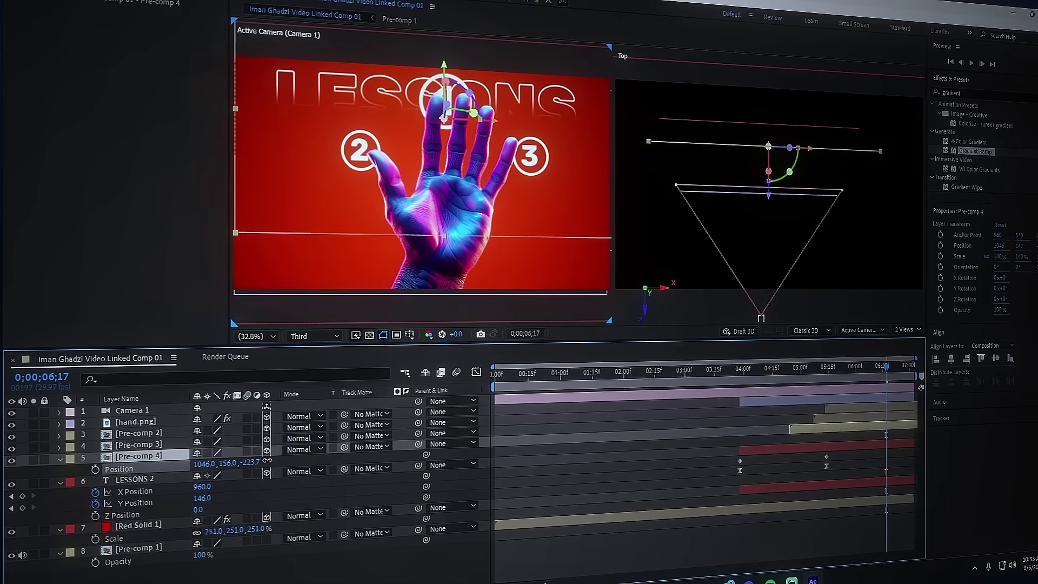
# Adjust the scale and 3D position of Pre-comp 3 and Pre-comp 2 so the numbered circles sit around the hand
pyautogui.click(138, 445)
pyautogui.press('s')
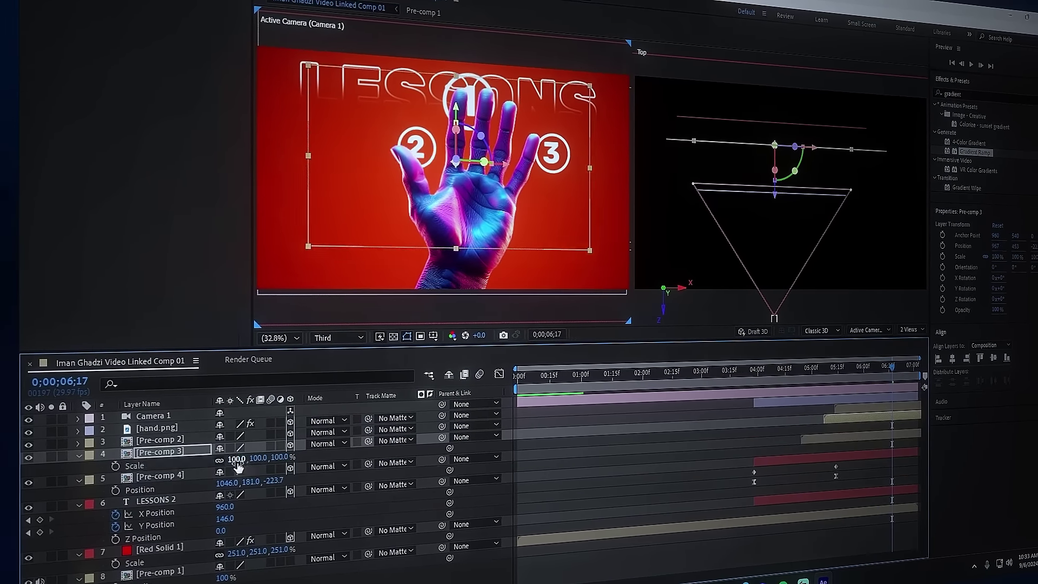
pyautogui.press('p')
pyautogui.click(139, 433)
pyautogui.press('s')
pyautogui.press('p')
pyautogui.keyDown('shift'); pyautogui.click(186, 474); pyautogui.keyUp('shift')
pyautogui.moveTo(307, 479)
pyautogui.mouseDown()
pyautogui.moveTo(138, 487)
pyautogui.moveTo(324, 480)
pyautogui.mouseUp()
pyautogui.moveTo(311, 478); pyautogui.dragTo(282, 478)
pyautogui.click(196, 501)
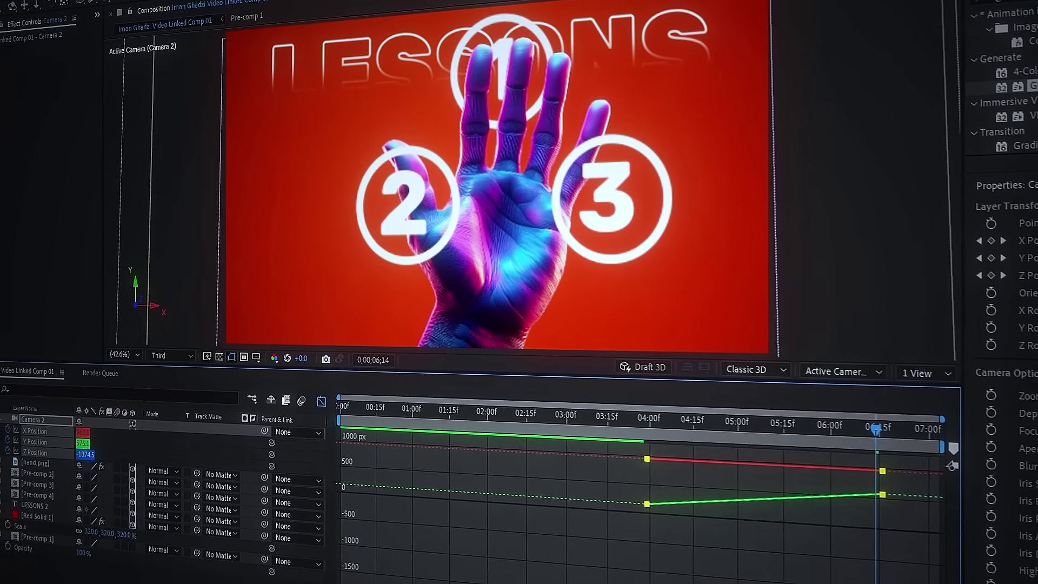
# Apply Easy Ease to the camera's position keyframes and reshape their curves with longer easing handles
pyautogui.press('F9')
pyautogui.moveTo(722, 509); pyautogui.dragTo(773, 513)
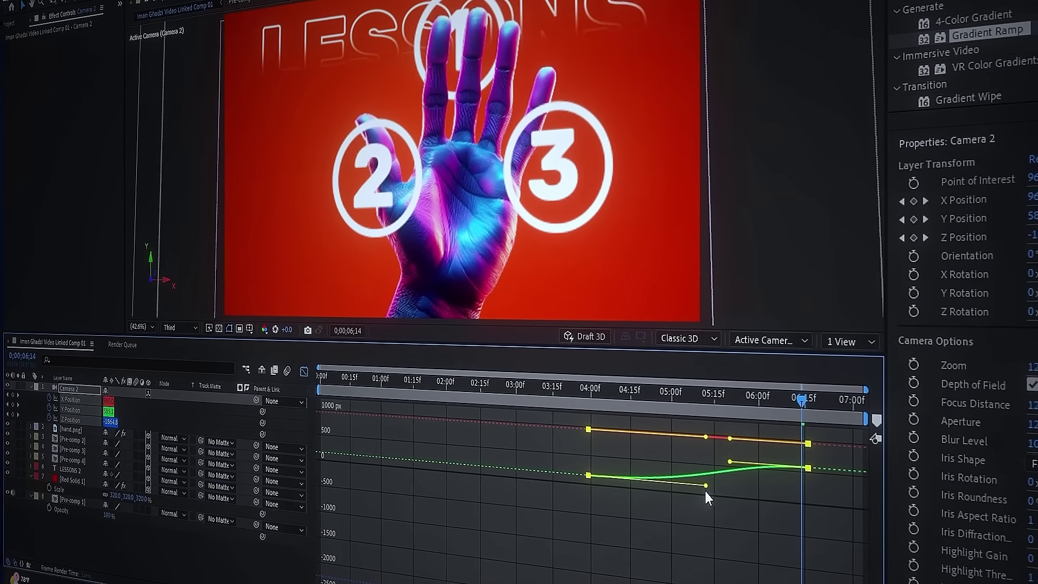
pyautogui.moveTo(716, 457); pyautogui.dragTo(621, 455)
pyautogui.click(574, 383)
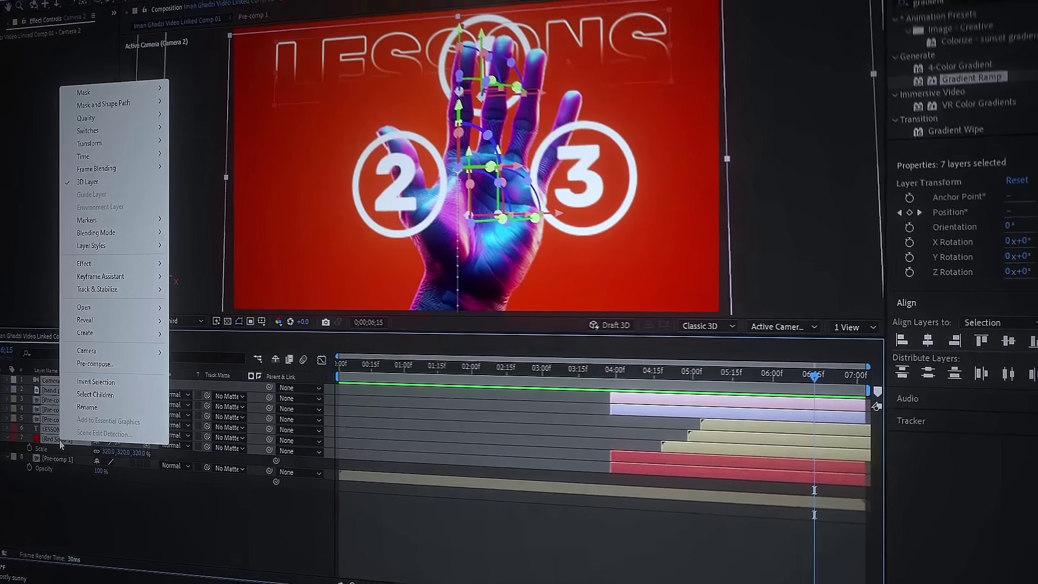
# Pre-compose the camera, hand, circles, title and background layers and apply a Glow with a threshold of about 88%
pyautogui.rightClick(68, 441)
pyautogui.click(104, 367)
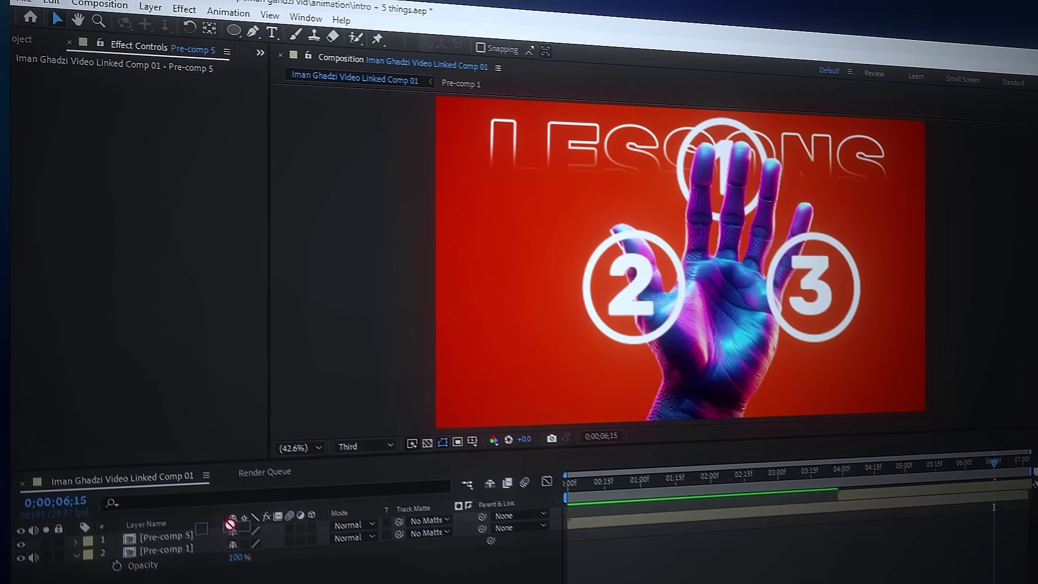
pyautogui.doubleClick(1027, 200)
pyautogui.moveTo(305, 122); pyautogui.dragTo(325, 122)
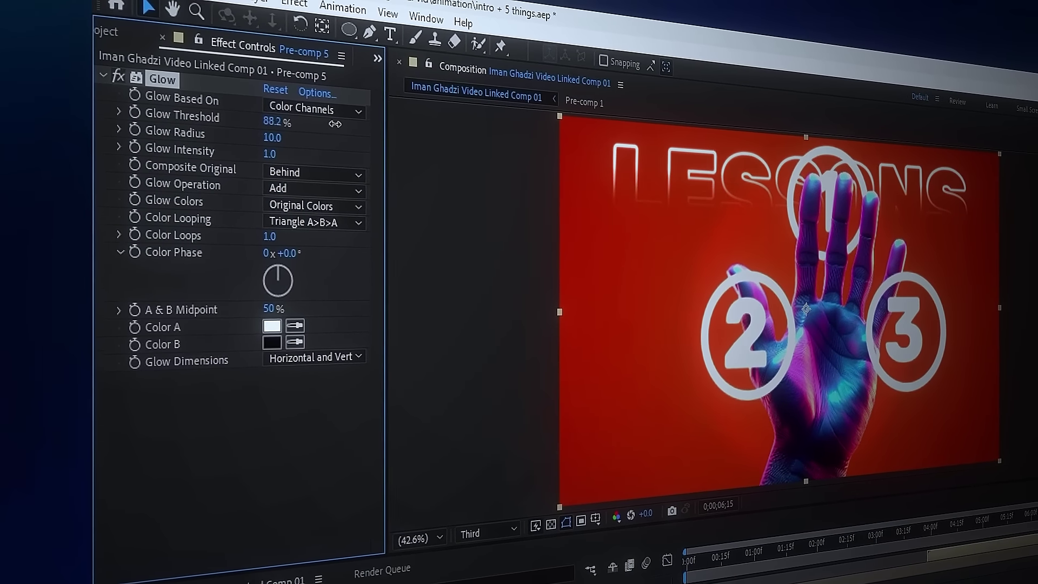
pyautogui.moveTo(254, 135); pyautogui.dragTo(248, 159)
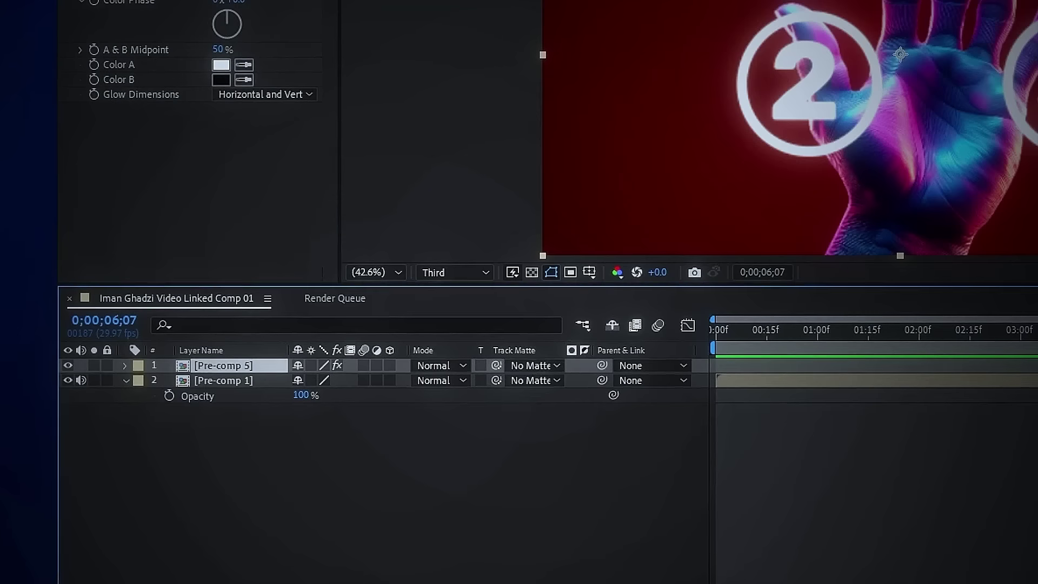
# Add an adjustment layer with a Gaussian Blur of 40 and a Brightness & Contrast effect with brightness at -88
pyautogui.rightClick(247, 476)
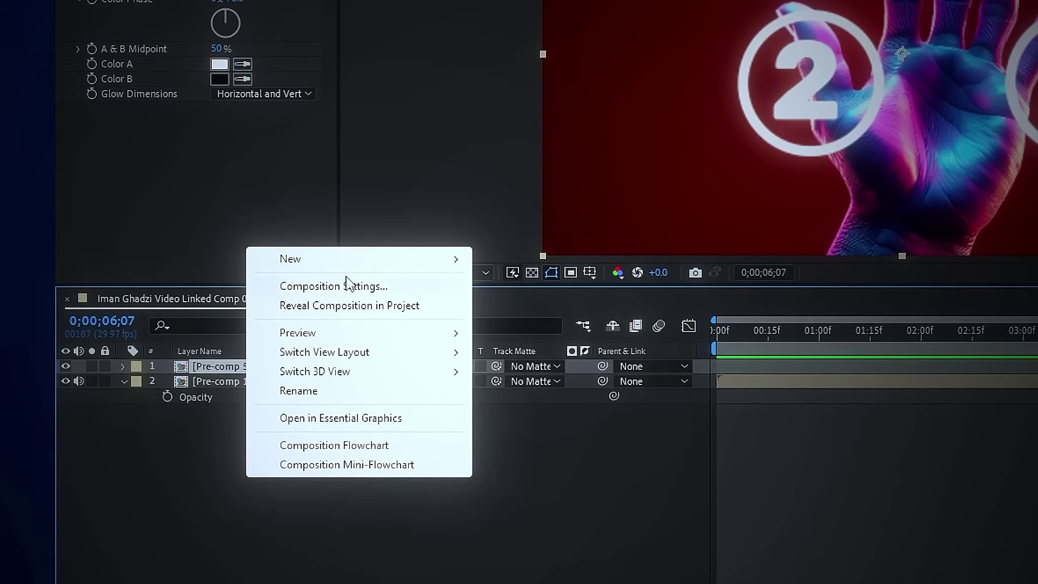
pyautogui.click(539, 409)
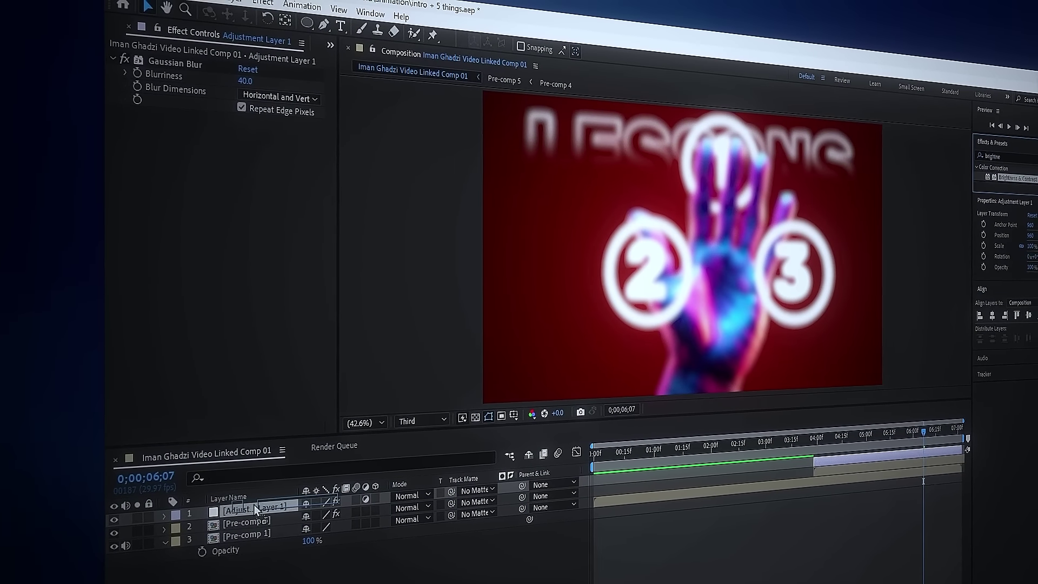
pyautogui.moveTo(256, 510); pyautogui.dragTo(256, 510)
pyautogui.moveTo(243, 132); pyautogui.dragTo(227, 133)
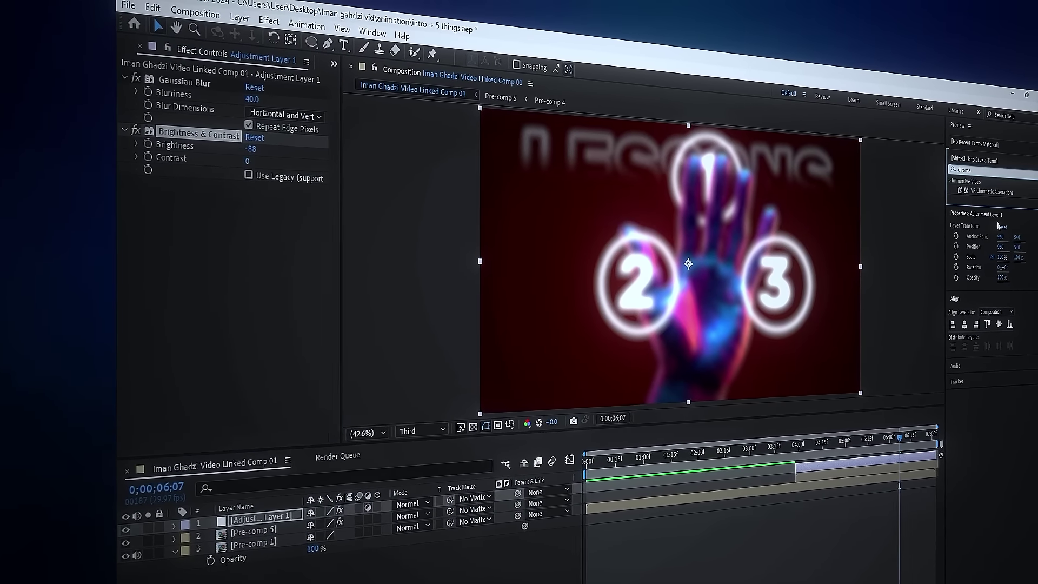
# Apply VR Chromatic Aberrations to the adjustment layer and position its elliptical mask over the hand graphic
pyautogui.moveTo(241, 516); pyautogui.dragTo(242, 518)
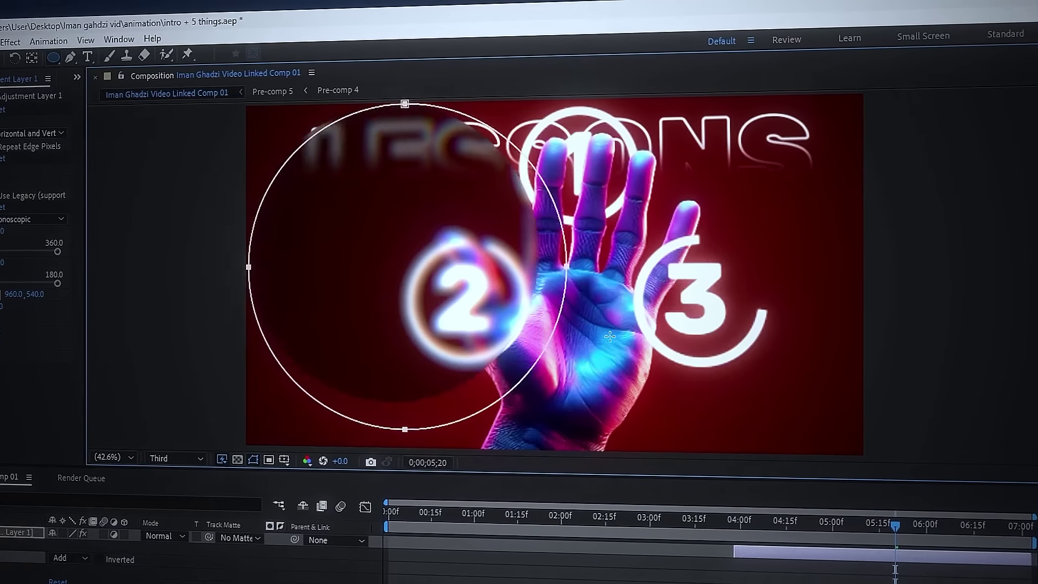
pyautogui.moveTo(610, 336); pyautogui.dragTo(860, 463)
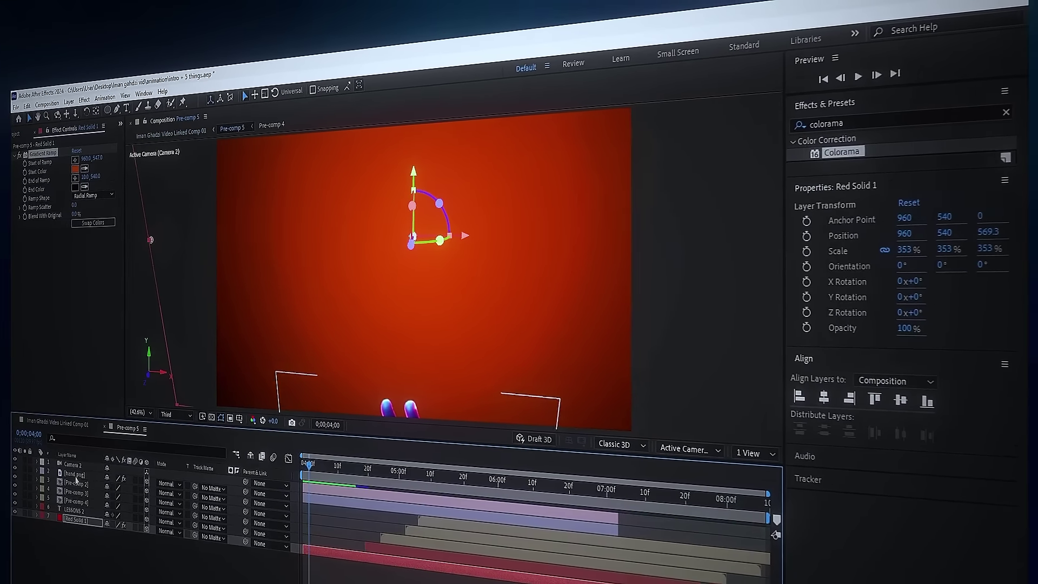
# Change the start color of the background solid's Gradient Ramp to a near-black
pyautogui.click(82, 172)
pyautogui.click(379, 484)
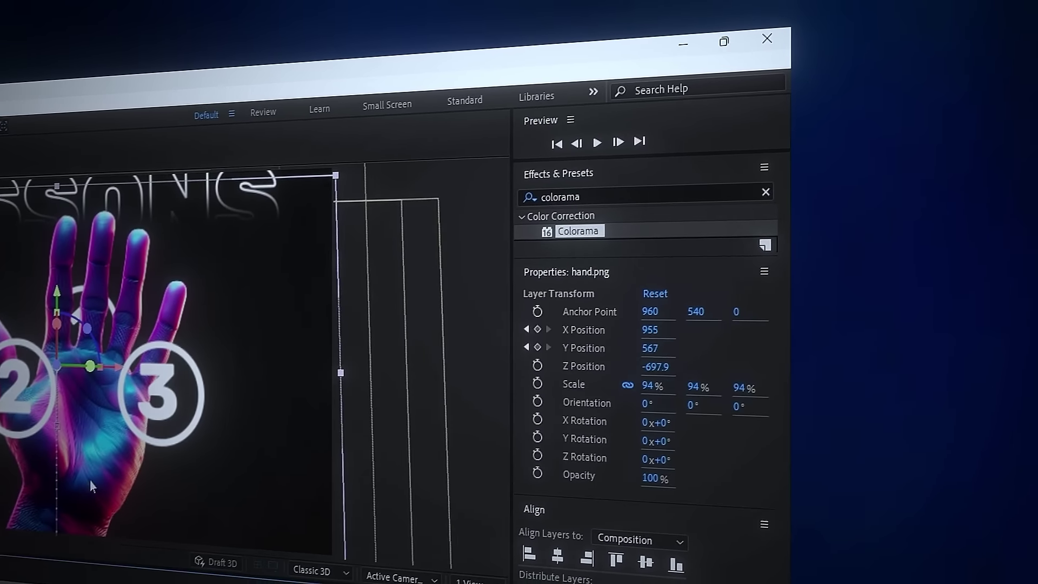
# Apply Colorama to the hand.png layer and set its output cycle palette to Ramp Red
pyautogui.click(540, 174)
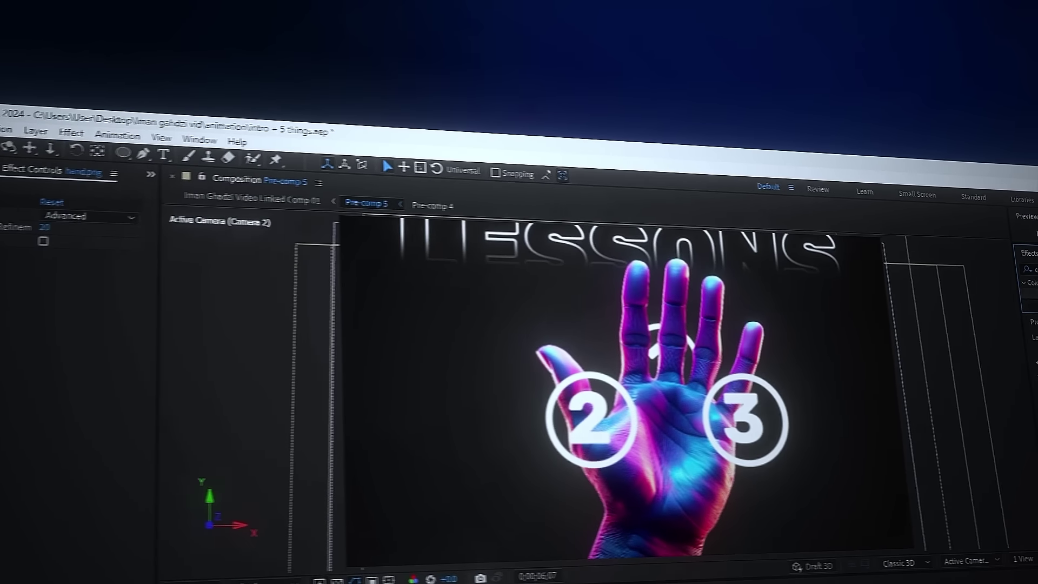
pyautogui.doubleClick(578, 238)
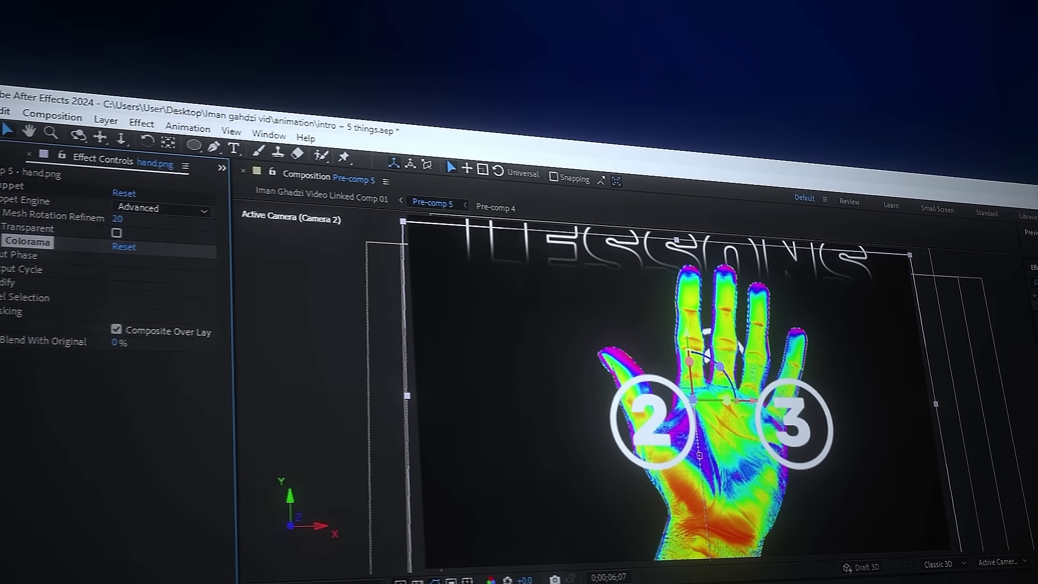
pyautogui.click(157, 283)
pyautogui.click(156, 346)
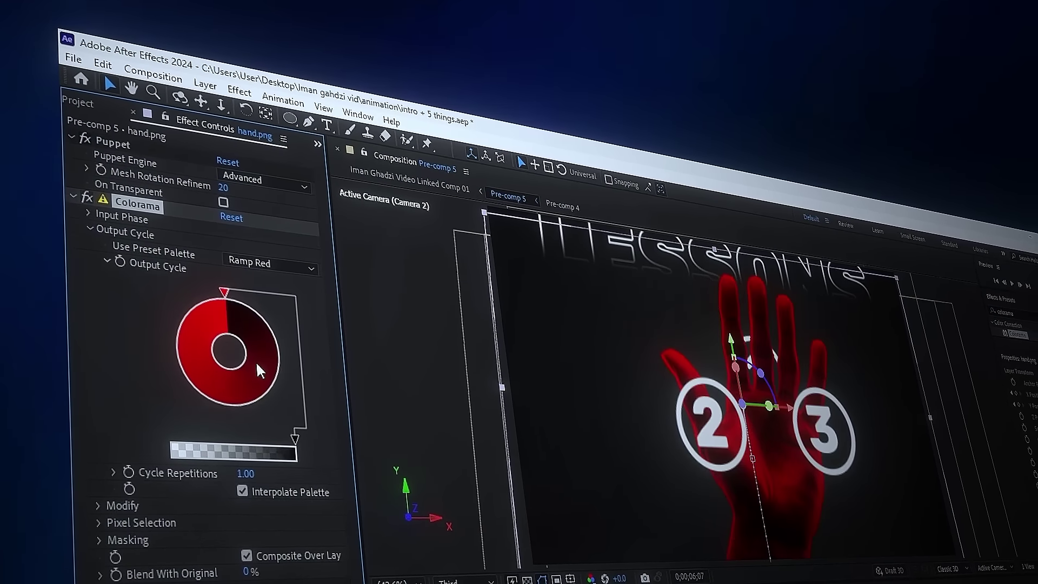
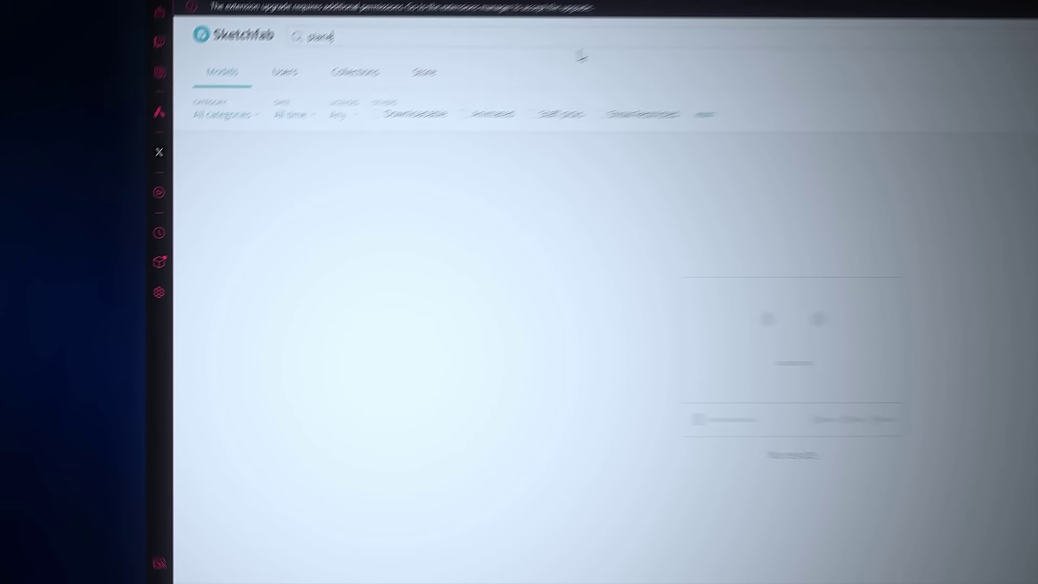
# Pick a plane model on Sketchfab and add plane.glb from the plane animation folder to the second linked comp's timeline
pyautogui.click(607, 259)
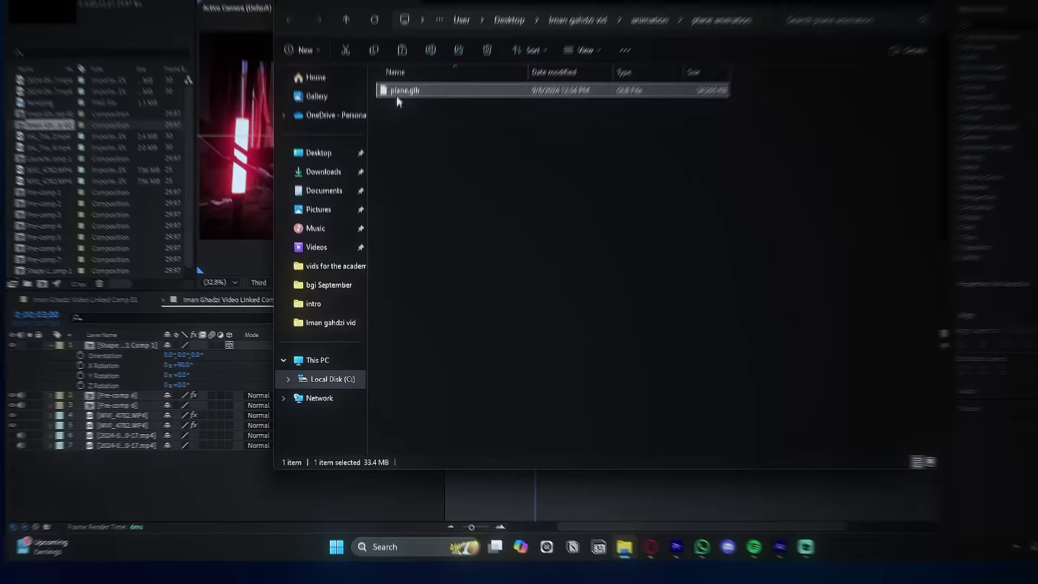
pyautogui.moveTo(397, 93); pyautogui.dragTo(181, 340)
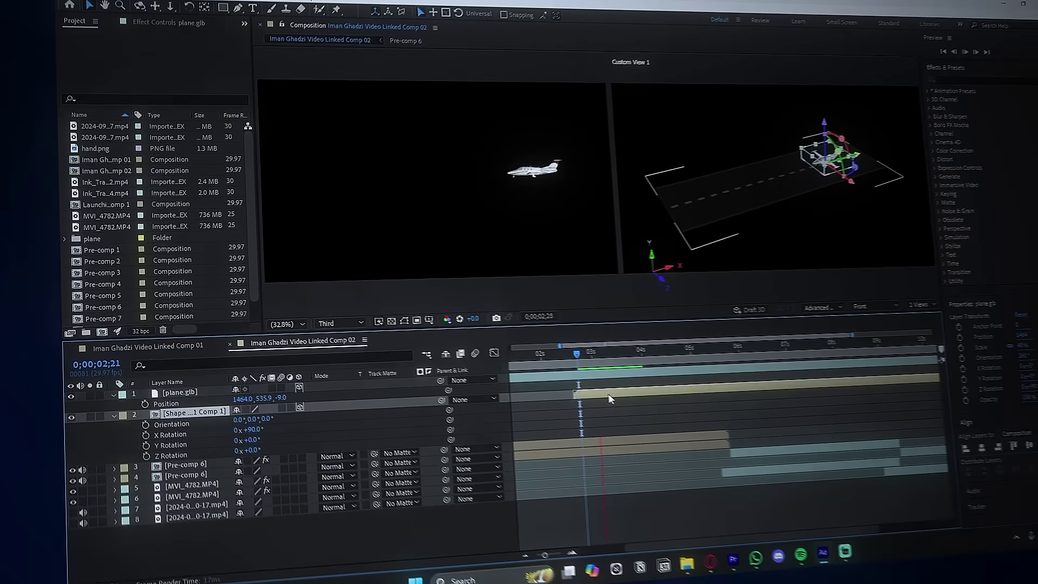
# Keyframe the plane's position on the runway at 0;00;04;03 and raise it to Y 43.9 at 0;00;02;20
pyautogui.press('space')
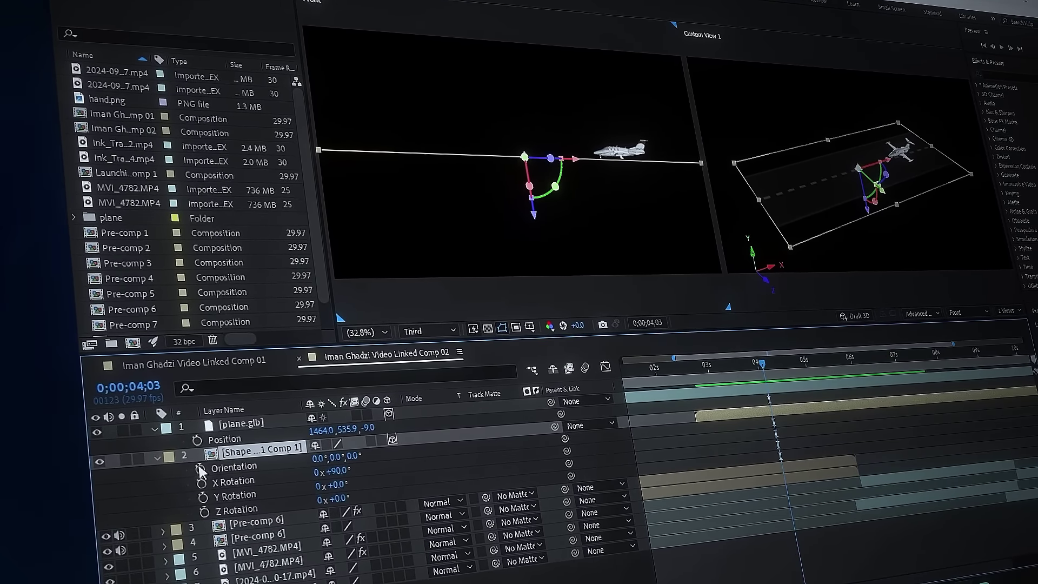
pyautogui.click(257, 423)
pyautogui.click(177, 441)
pyautogui.moveTo(751, 363); pyautogui.dragTo(675, 362)
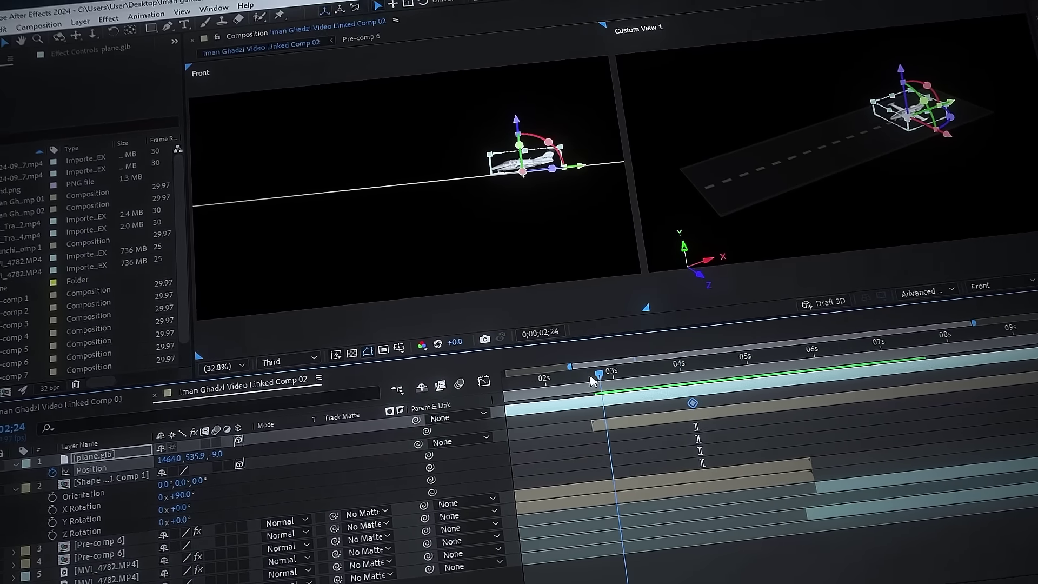
pyautogui.moveTo(582, 385); pyautogui.dragTo(585, 385)
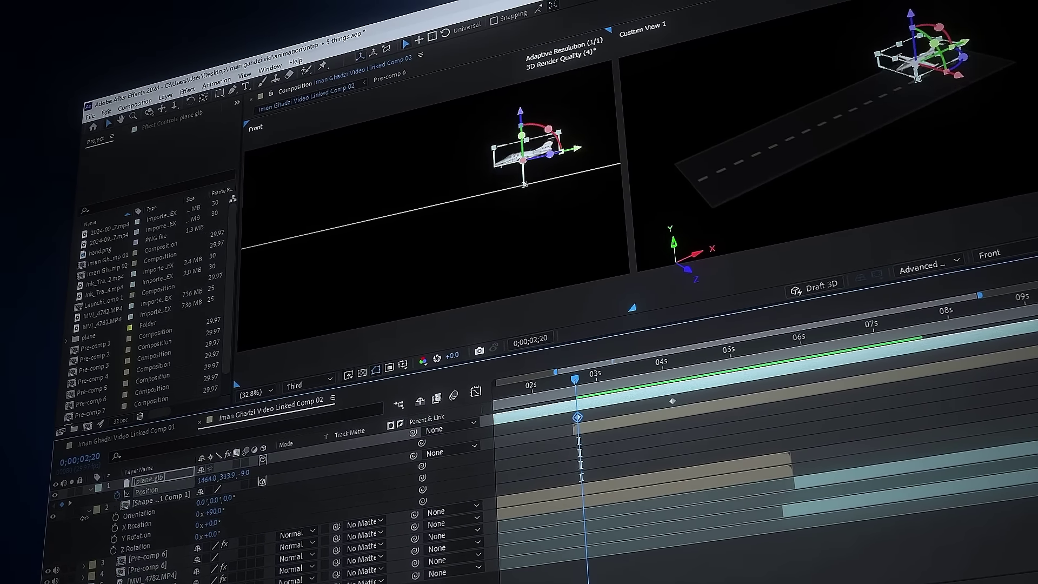
pyautogui.moveTo(208, 462); pyautogui.dragTo(219, 479)
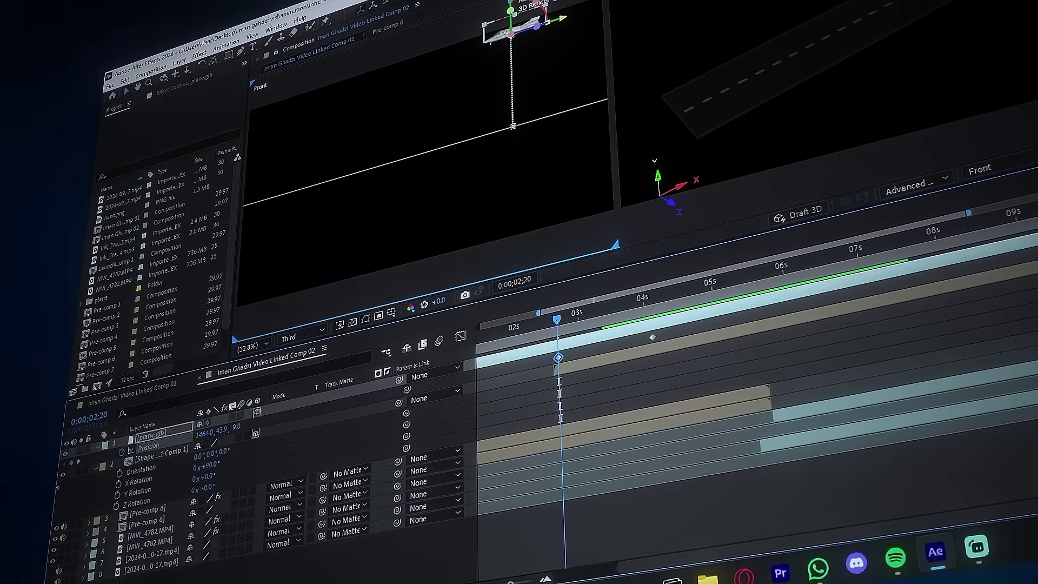
pyautogui.click(476, 386)
# Set the X position of the "Laucnching a business" text layer to 382
pyautogui.click(798, 525)
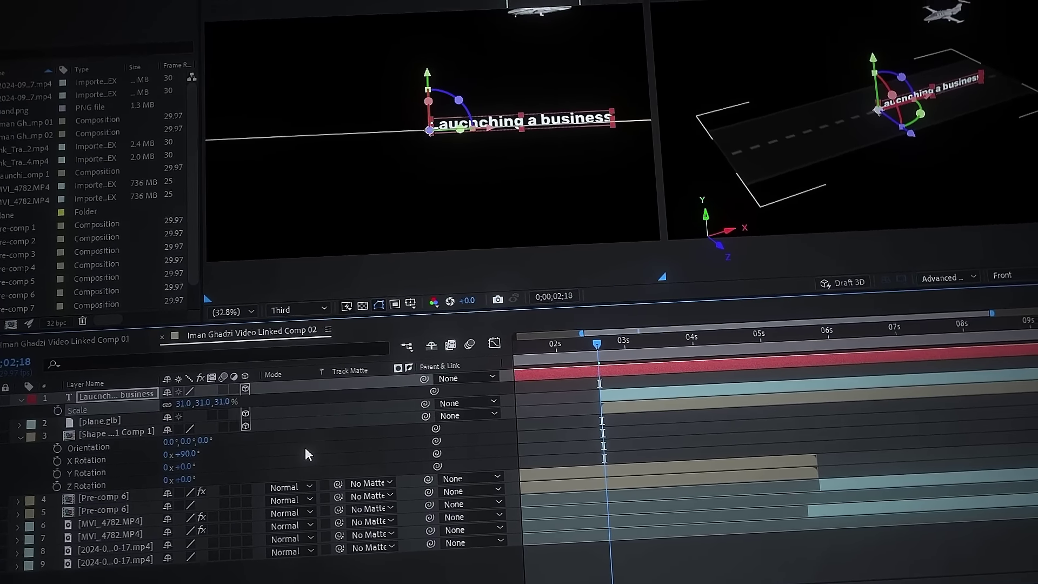
pyautogui.press('p')
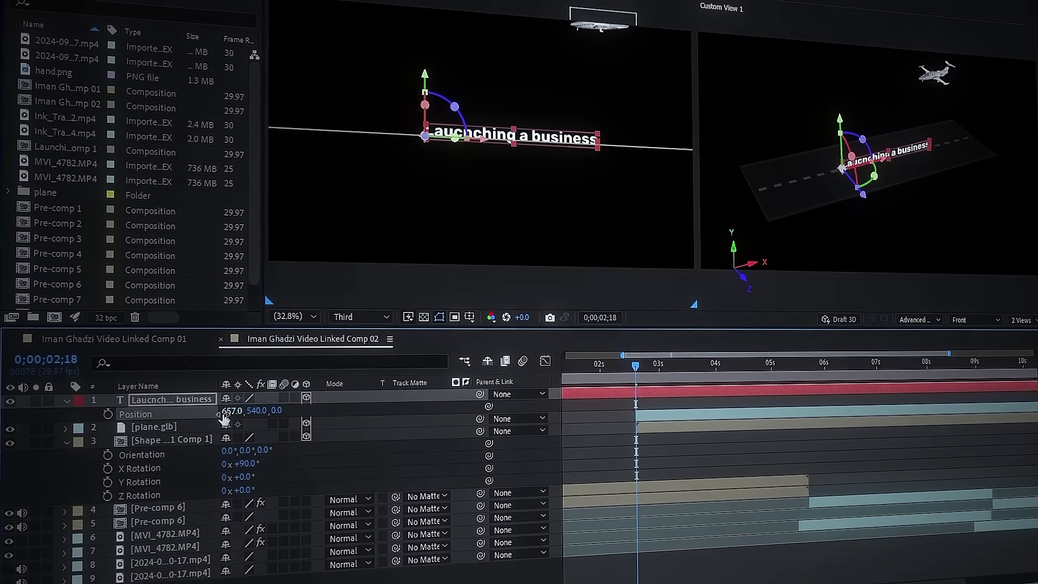
pyautogui.click(231, 411)
pyautogui.write('382')
pyautogui.press('Return')
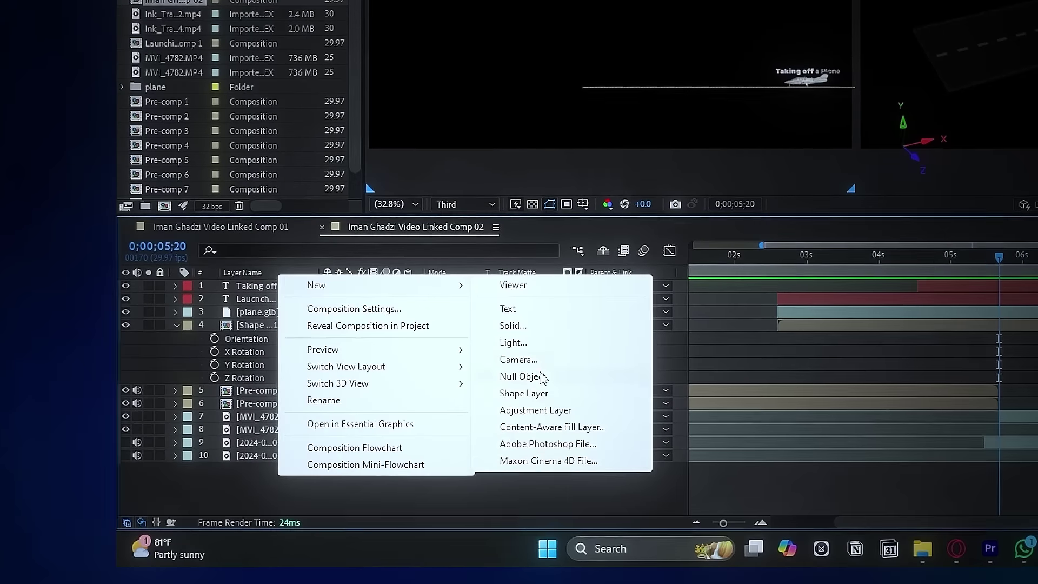
# Create a shape layer for the plane's curved flight path, set its stroke width to 5, and add and adjust stroke dashes
pyautogui.click(523, 393)
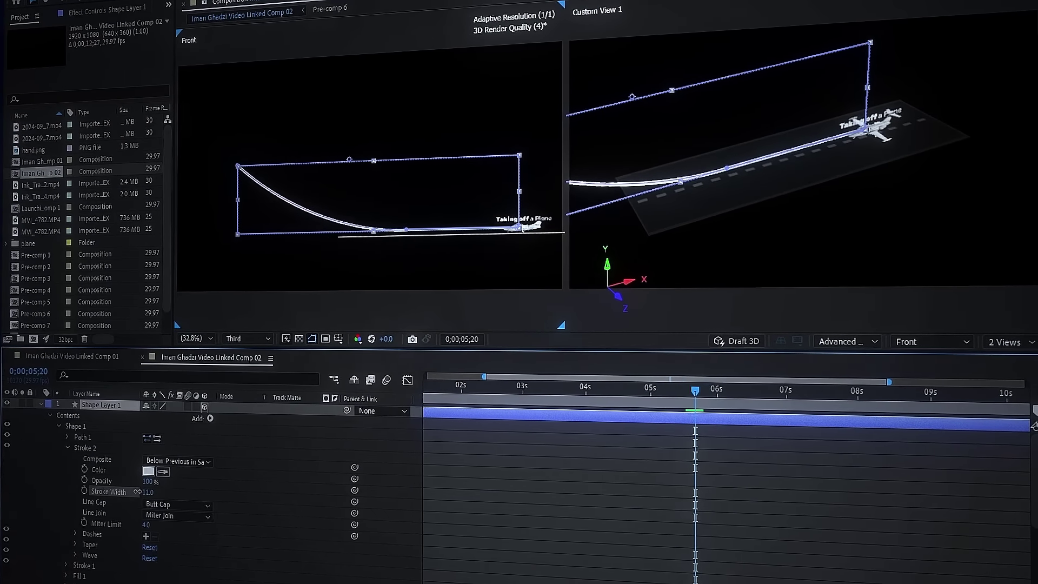
pyautogui.click(152, 532)
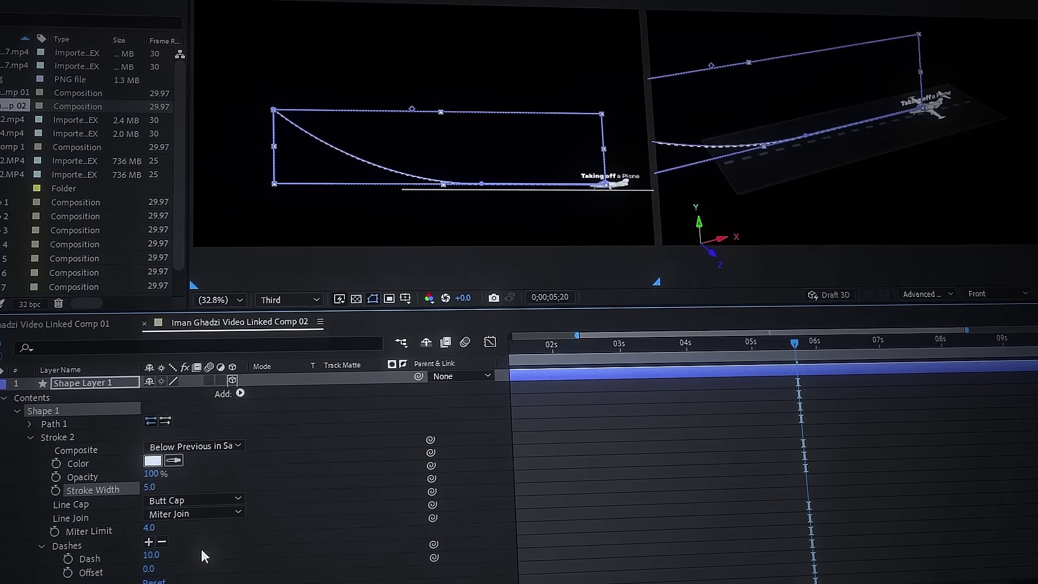
pyautogui.moveTo(133, 557); pyautogui.dragTo(138, 557)
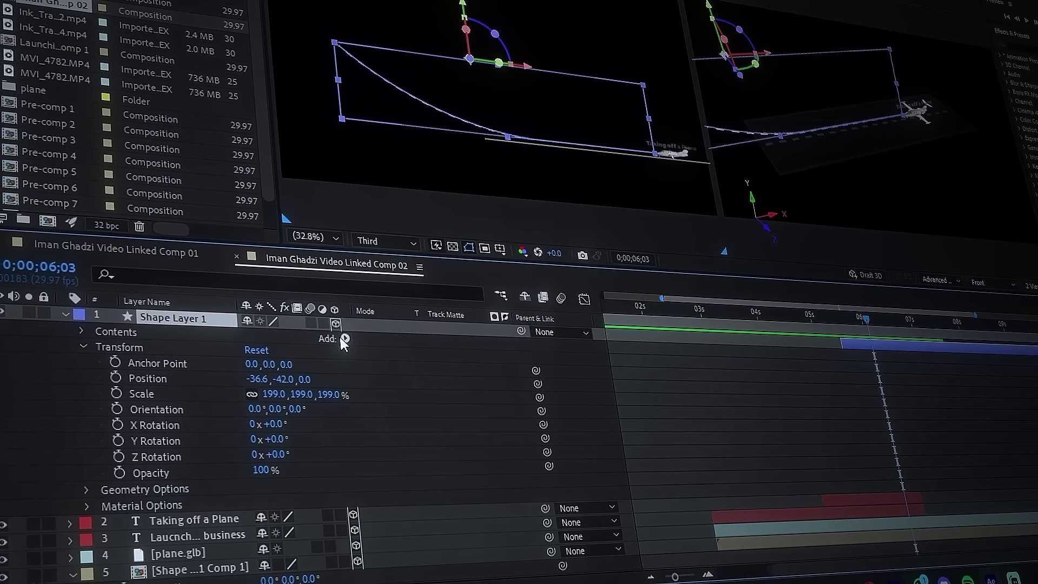
# Add Trim Paths to the dashed flight path in Shape Layer 1 and adjust its trim value to animate the line
pyautogui.click(344, 339)
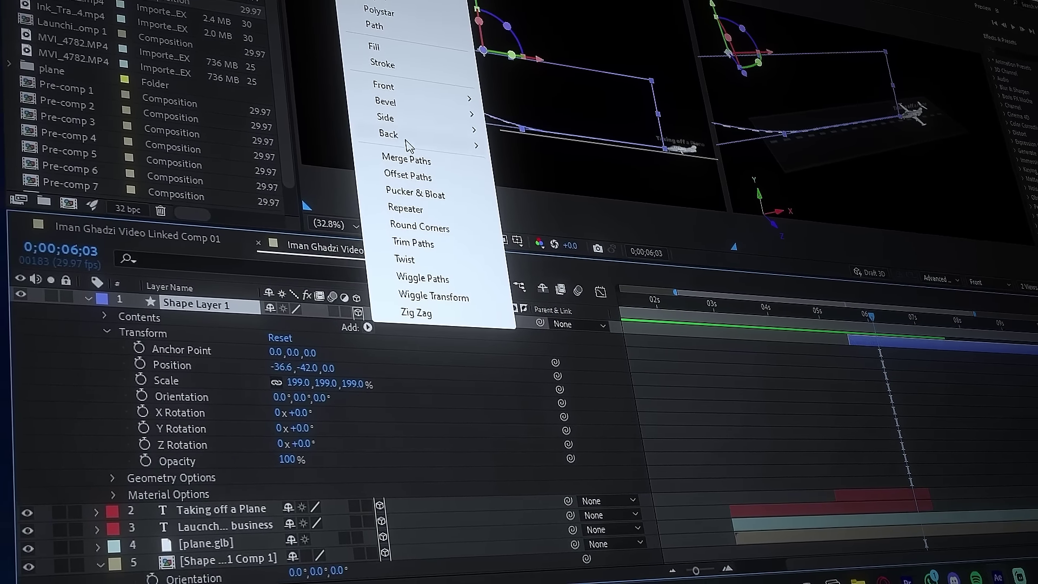
pyautogui.click(443, 241)
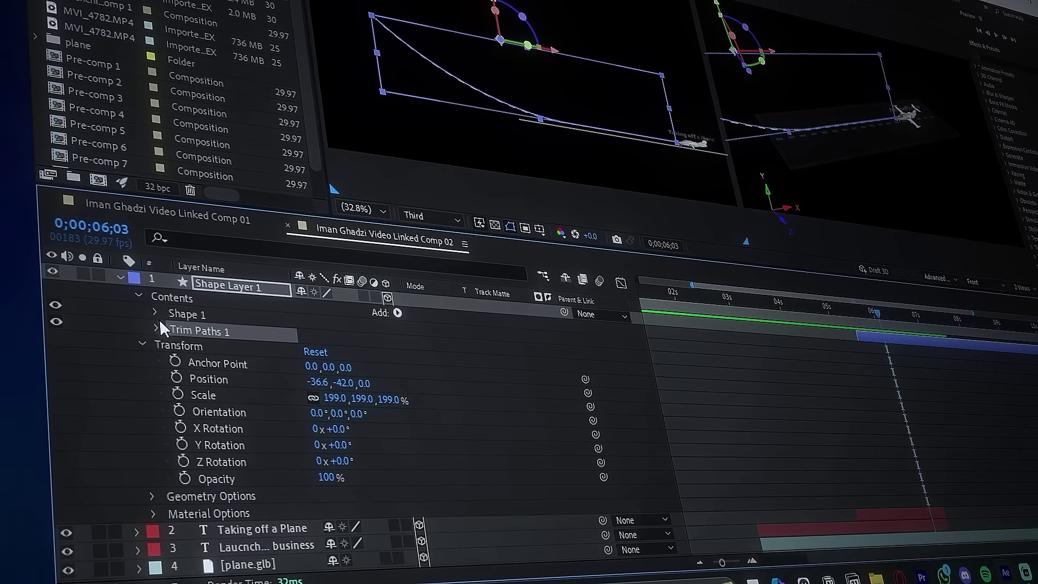
pyautogui.click(156, 328)
pyautogui.moveTo(309, 351); pyautogui.dragTo(453, 377)
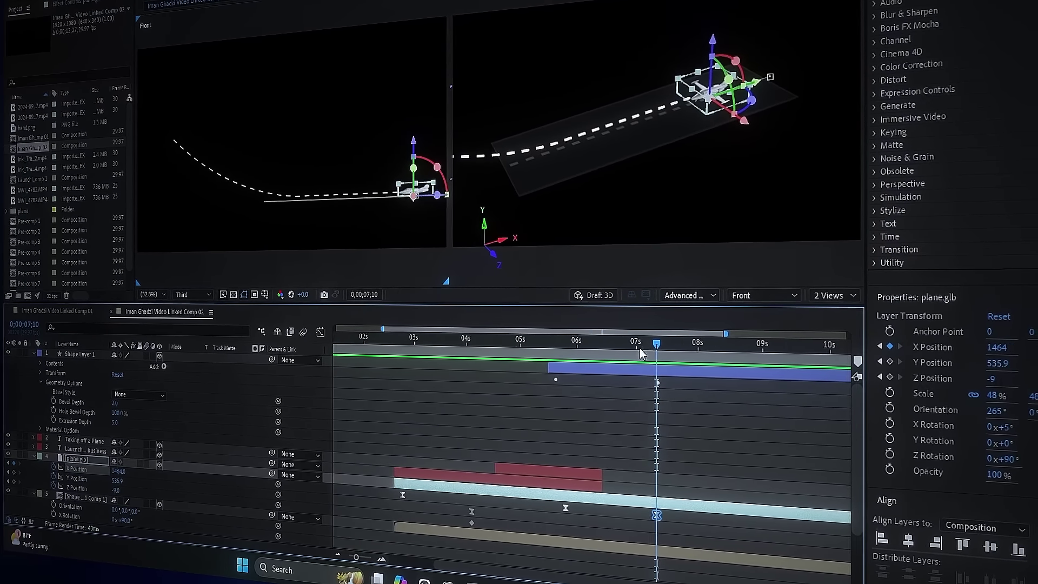
# Retime the plane's X position keyframe to 0;00;07;02, keyframe X at -1012 at 0;00;09;08, and adjust its Y position there
pyautogui.moveTo(685, 353); pyautogui.dragTo(603, 354)
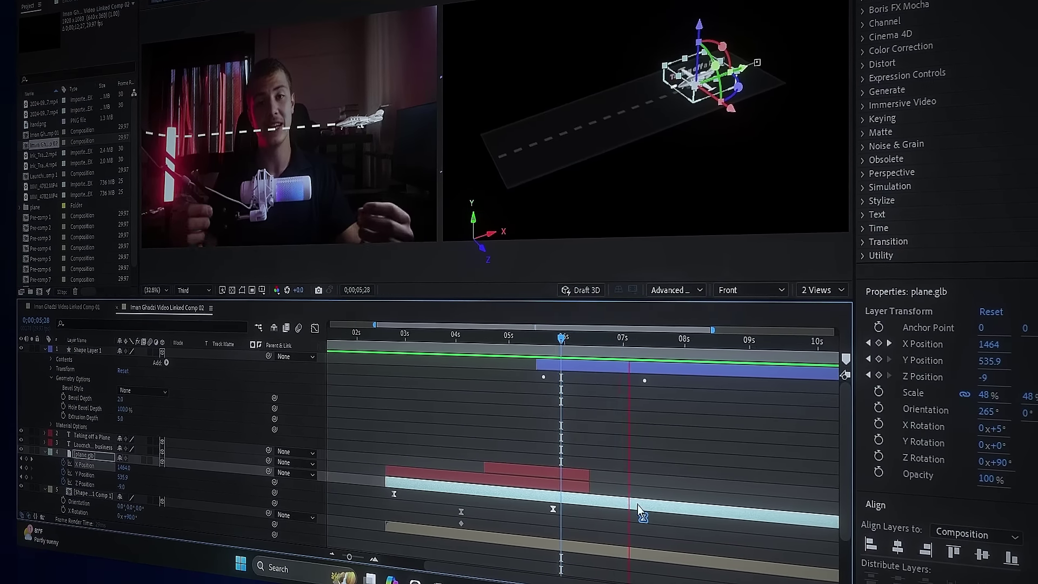
pyautogui.click(679, 479)
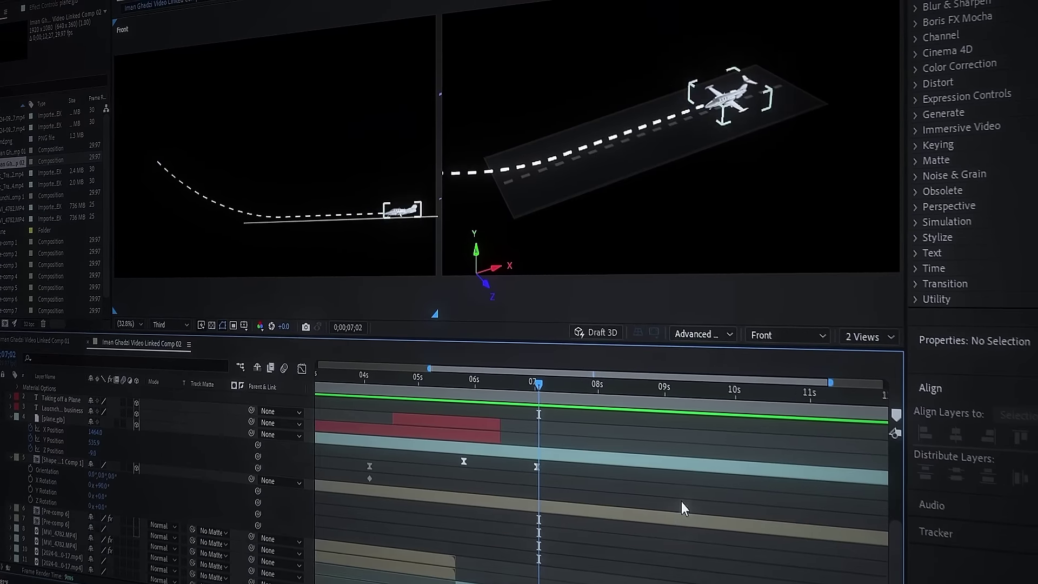
pyautogui.click(771, 353)
pyautogui.click(30, 438)
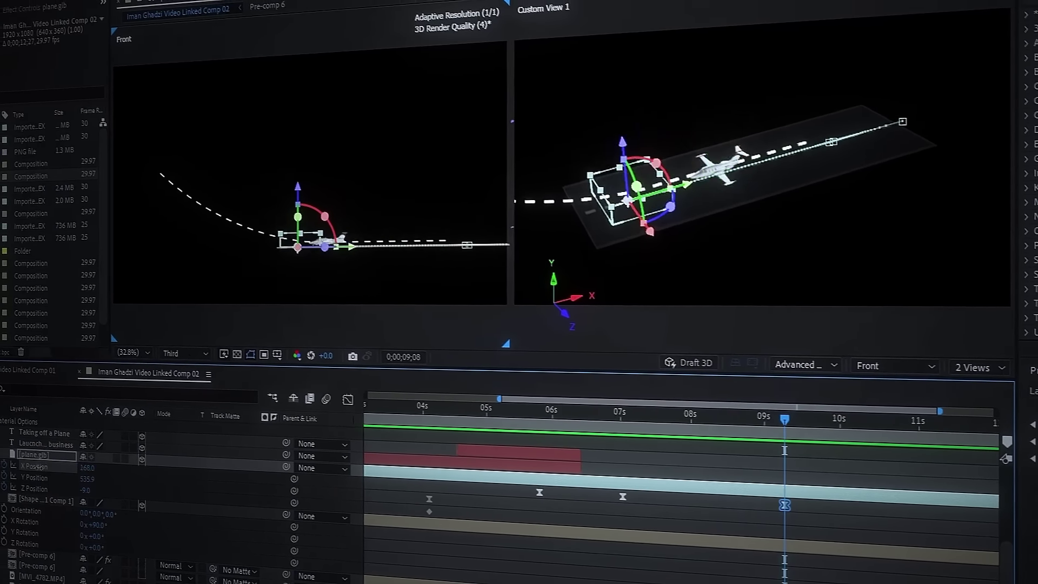
pyautogui.moveTo(86, 467); pyautogui.dragTo(54, 467)
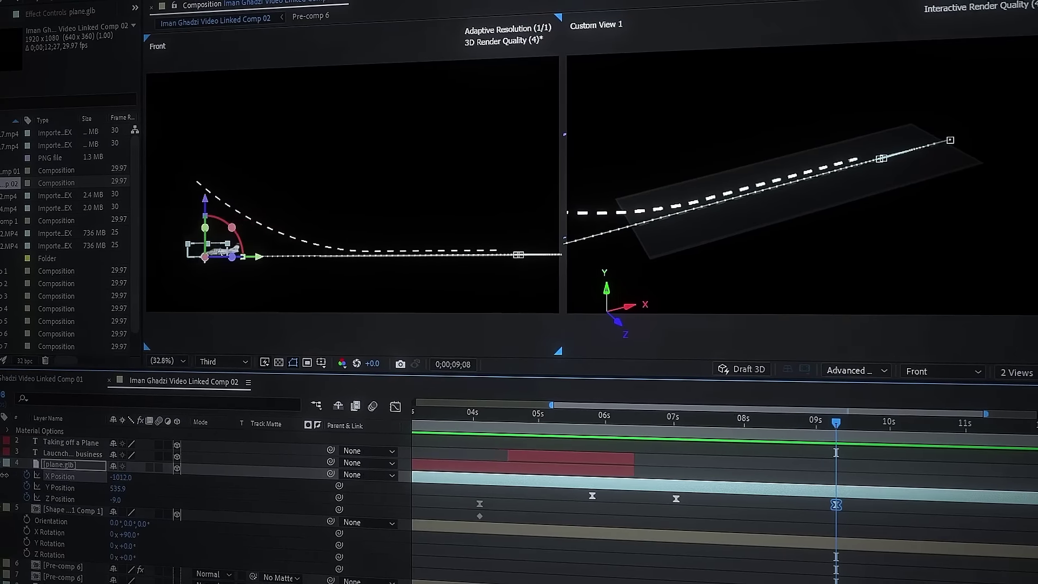
pyautogui.moveTo(123, 494); pyautogui.dragTo(46, 513)
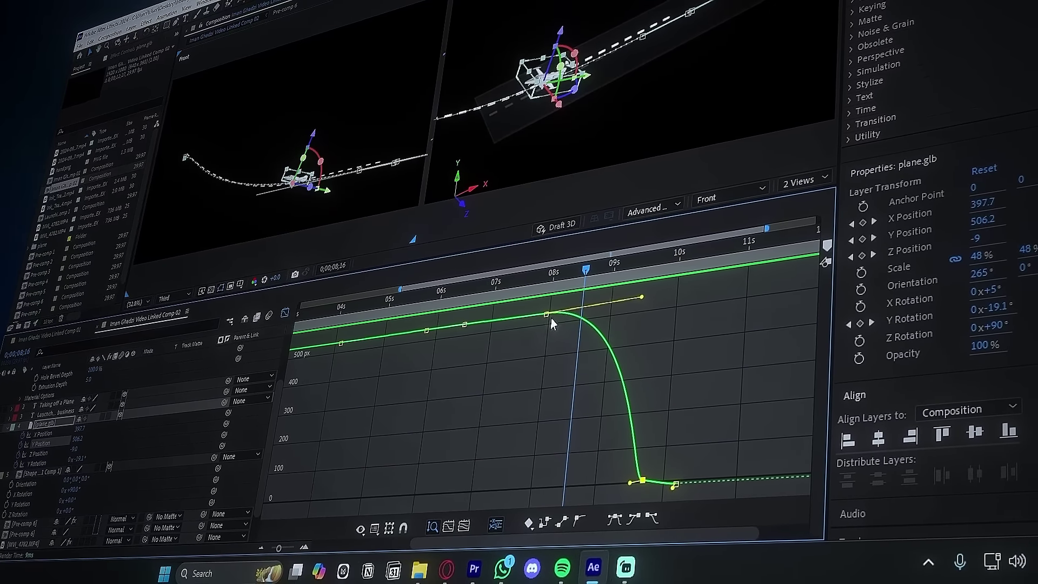
# Reshape the takeoff section of plane.glb's Y position curve in the graph and preview the animation
pyautogui.moveTo(552, 320); pyautogui.dragTo(482, 321)
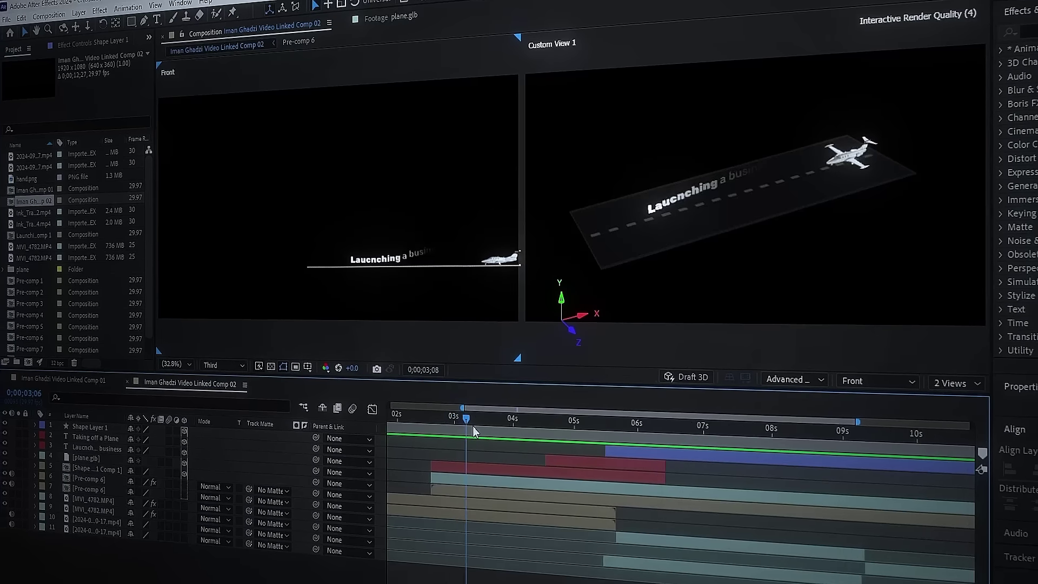
pyautogui.moveTo(473, 426); pyautogui.dragTo(703, 443)
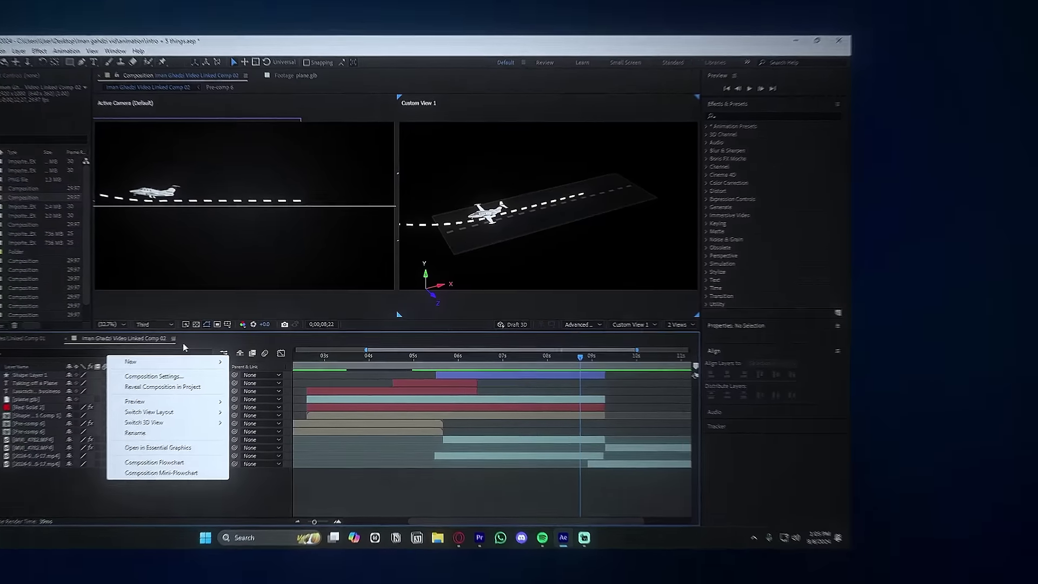
# Add a camera to the second linked comp with the default camera settings
pyautogui.moveTo(97, 366)
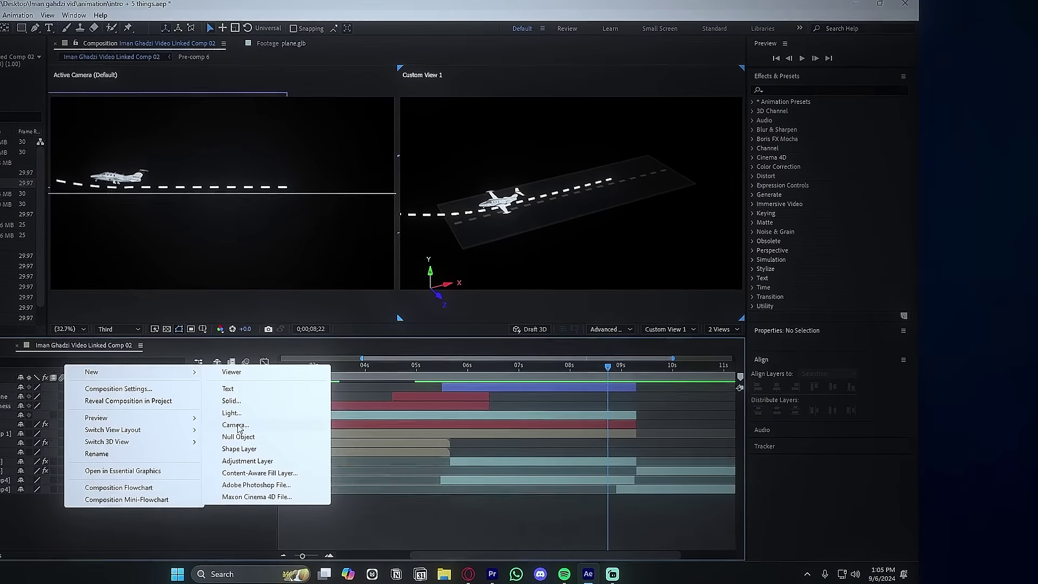
pyautogui.click(238, 424)
pyautogui.press('Return')
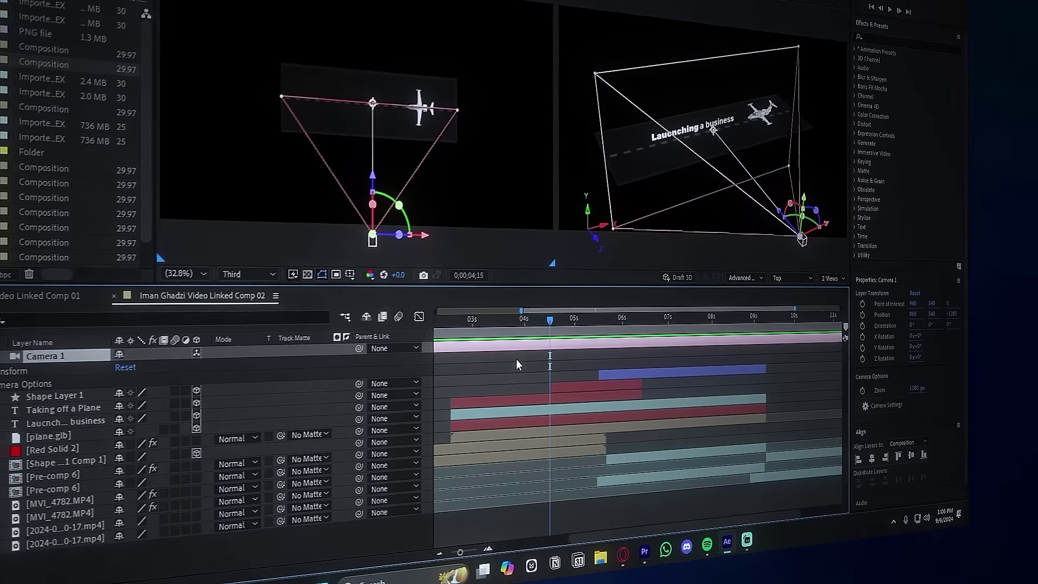
# Add a null object with the Transform effect applied and parent the camera to it
pyautogui.rightClick(187, 346)
pyautogui.moveTo(202, 360)
pyautogui.click(400, 427)
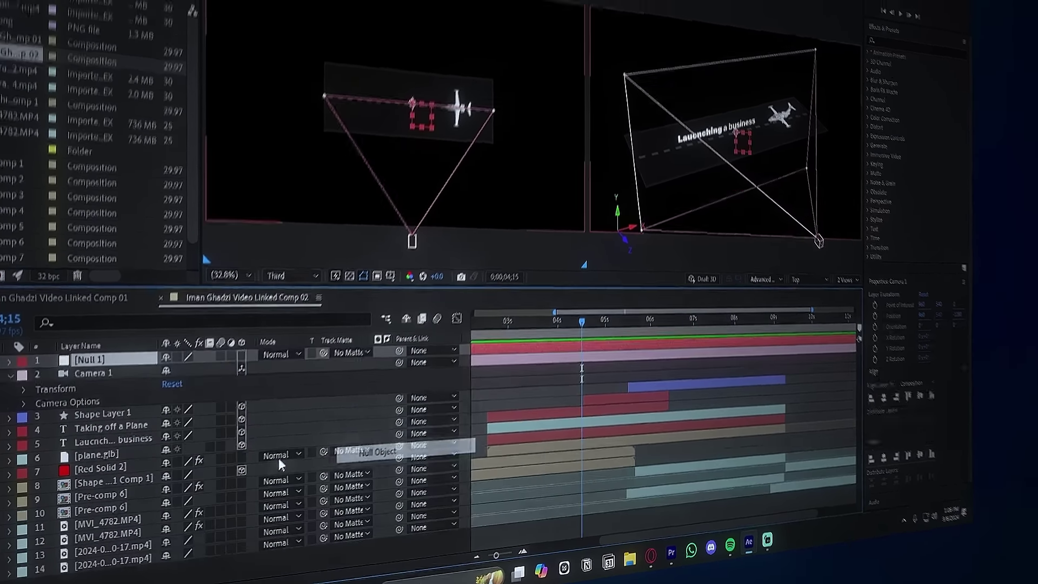
pyautogui.moveTo(939, 174); pyautogui.dragTo(126, 402)
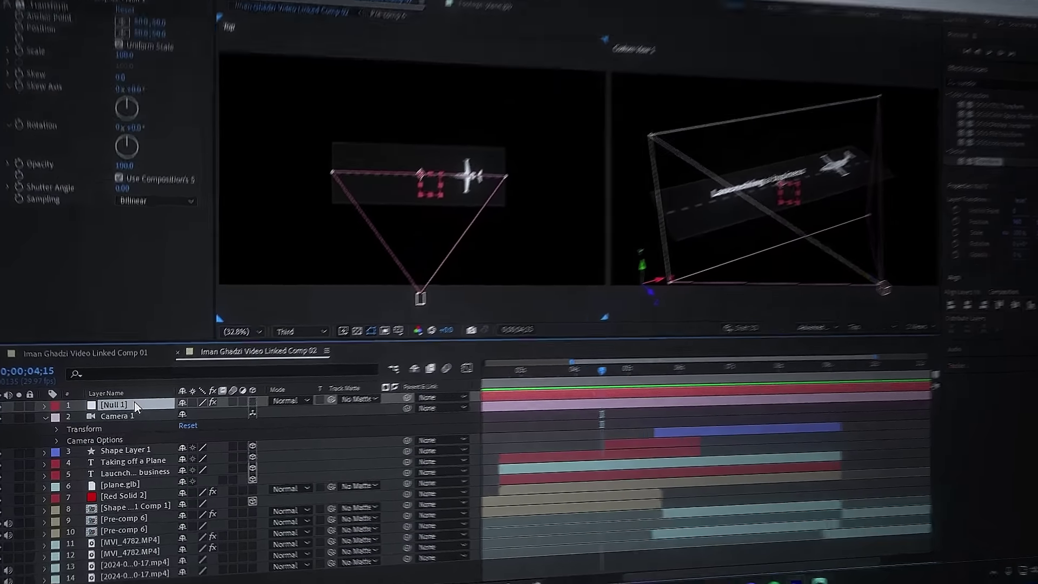
pyautogui.click(37, 403)
pyautogui.moveTo(378, 405); pyautogui.dragTo(99, 389)
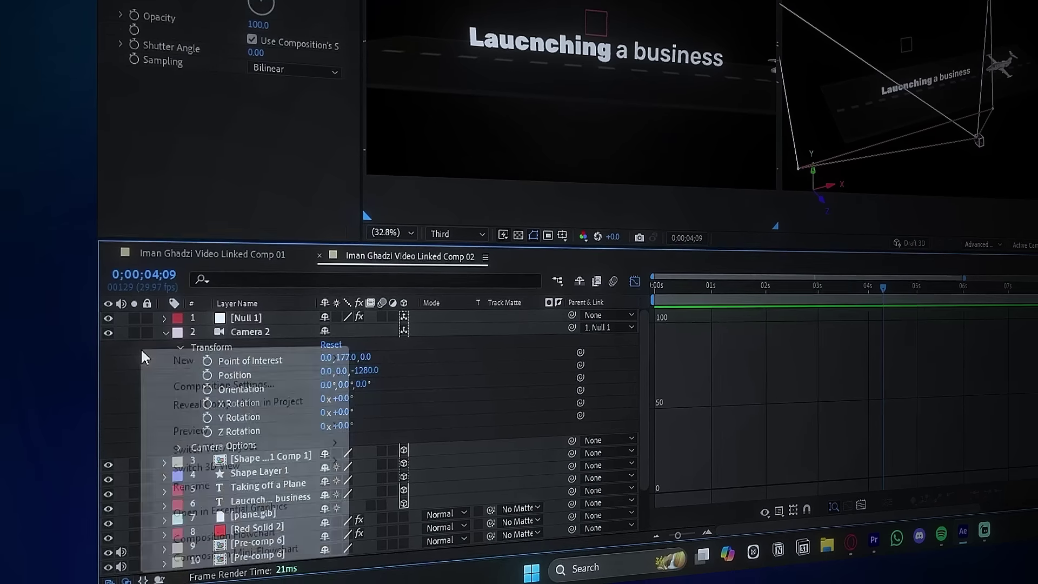
# Add a second null object to the comp for controlling the camera rig
pyautogui.rightClick(162, 342)
pyautogui.moveTo(189, 348)
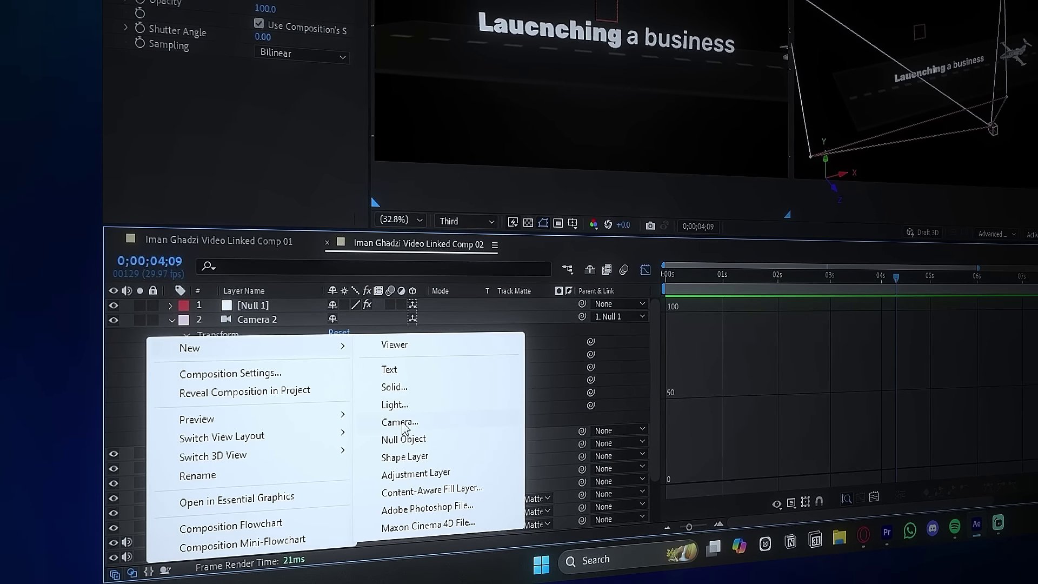
pyautogui.click(404, 439)
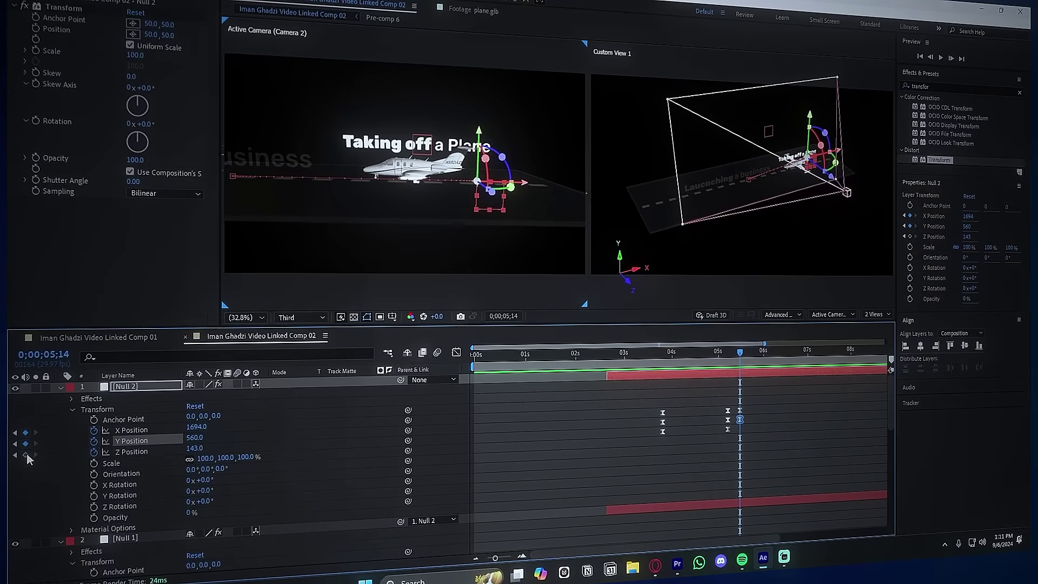
# Keyframe a new Null 2 position at 0;00;08;08 so the camera follows the plane, and smooth the null's position keyframes
pyautogui.moveTo(756, 352); pyautogui.dragTo(881, 352)
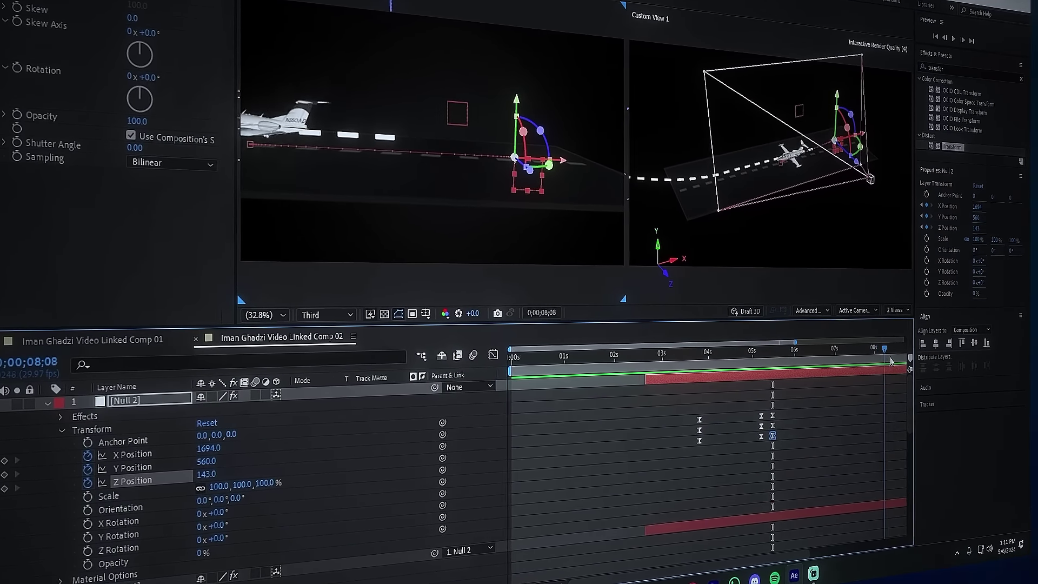
pyautogui.moveTo(196, 458); pyautogui.dragTo(70, 457)
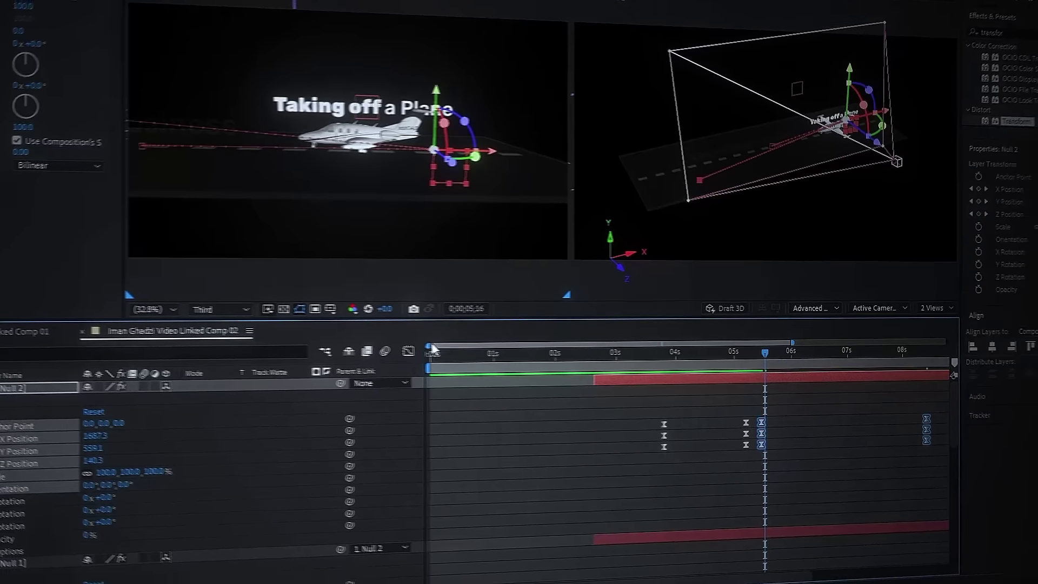
pyautogui.click(346, 353)
pyautogui.rightClick(829, 394)
pyautogui.click(855, 254)
pyautogui.moveTo(664, 393); pyautogui.dragTo(787, 401)
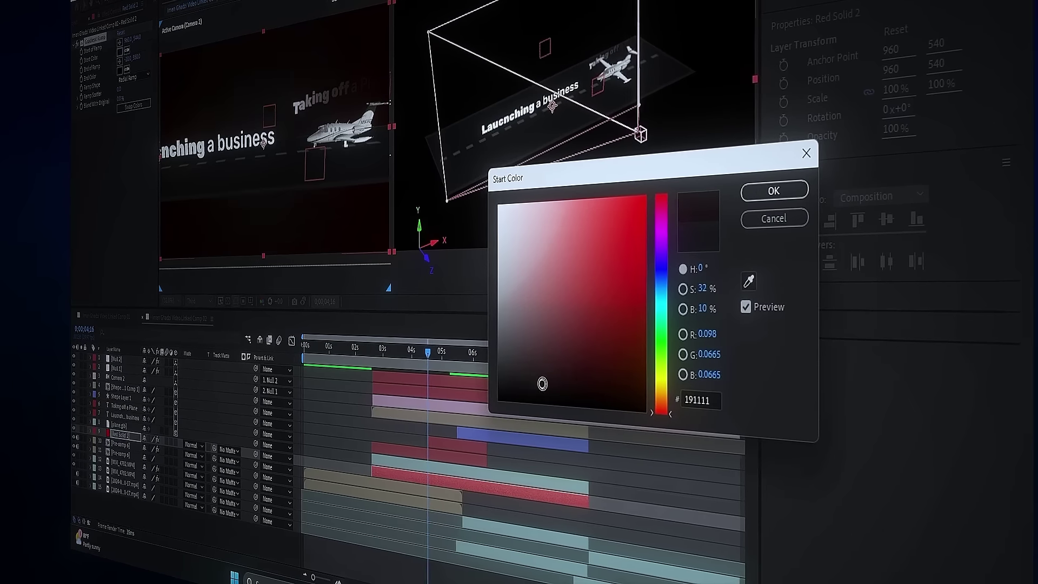
# Change the start color of Red Solid 2's radial gradient ramp to a dark red
pyautogui.moveTo(540, 383); pyautogui.dragTo(688, 352)
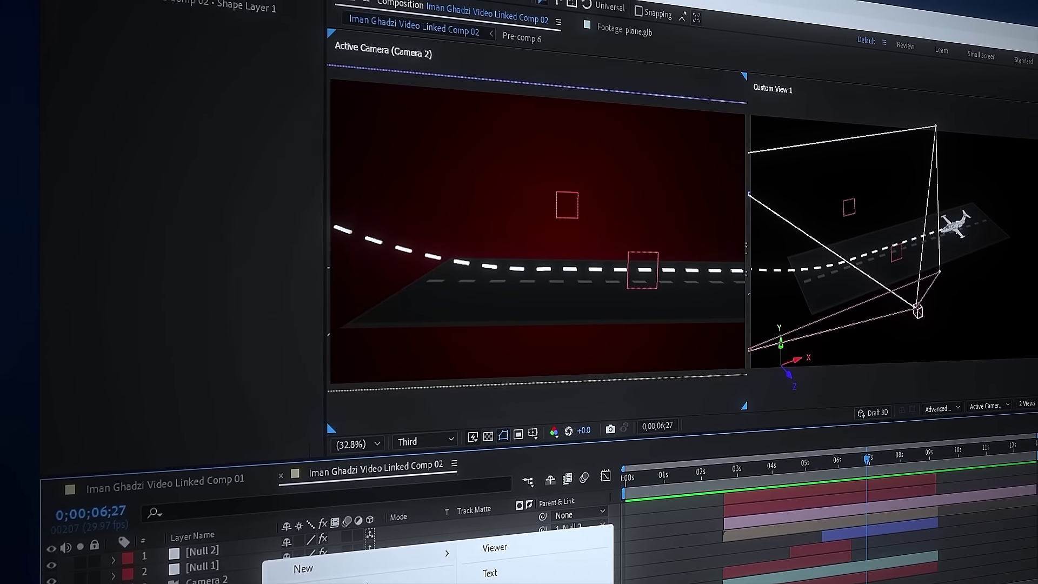
# Draw on a new shape layer beside the runway and make Shape Layer 2 a 3D layer
pyautogui.moveTo(567, 236); pyautogui.dragTo(563, 242)
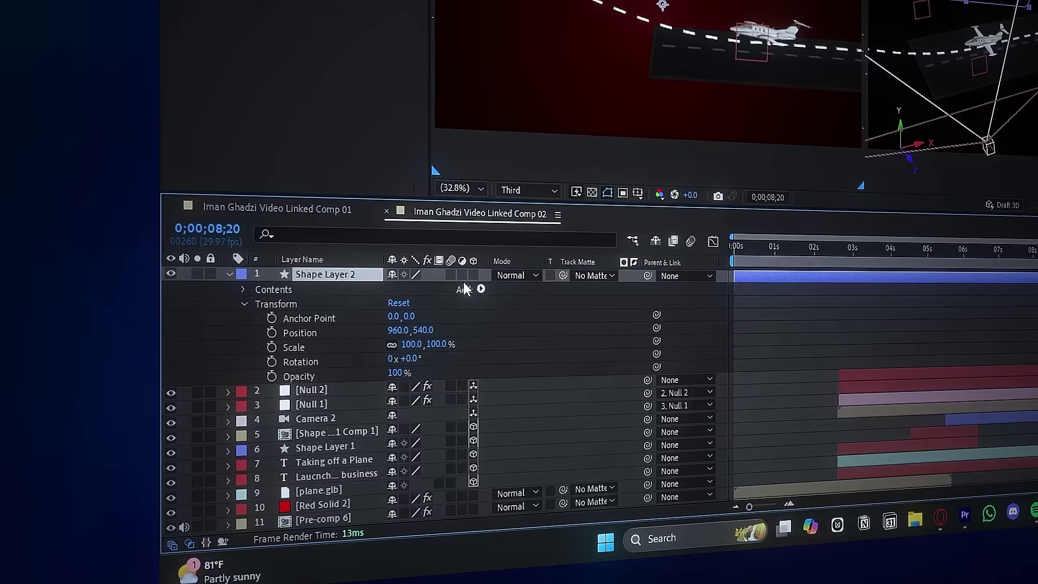
pyautogui.click(474, 275)
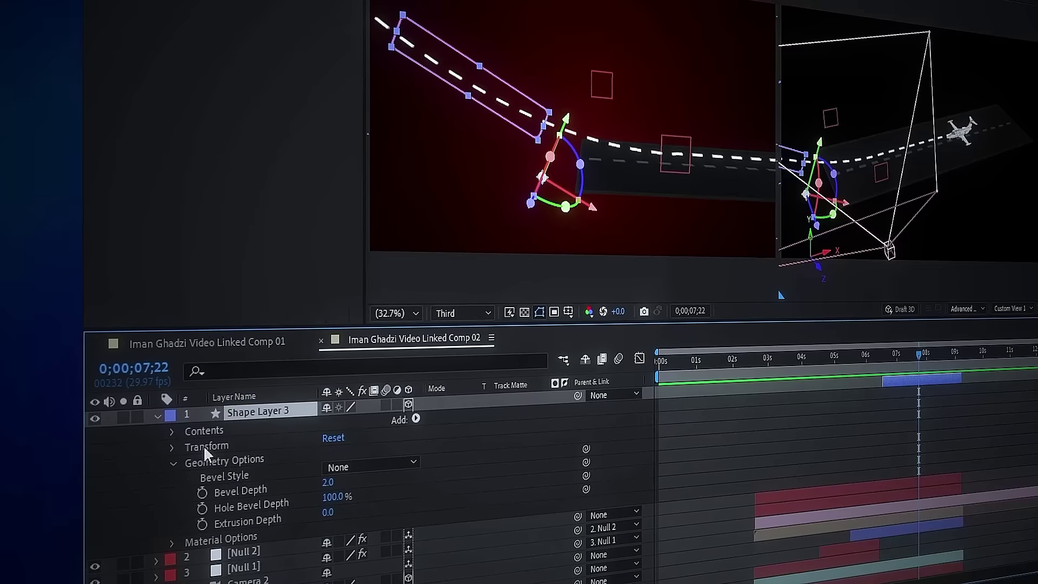
# Add Trim Paths to the rectangle in Shape Layer 3 and set its Start to 100%
pyautogui.click(408, 420)
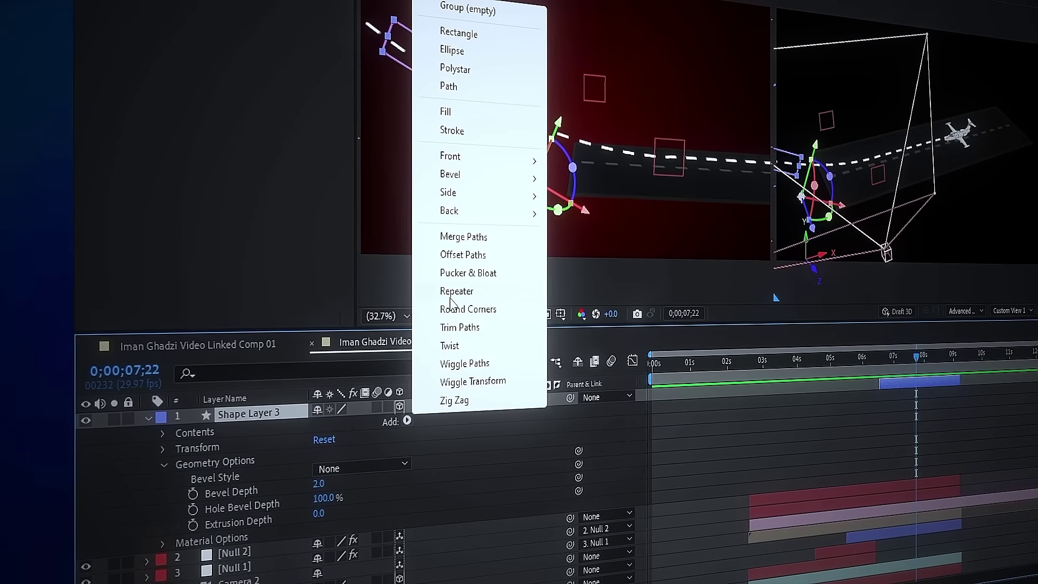
pyautogui.click(460, 327)
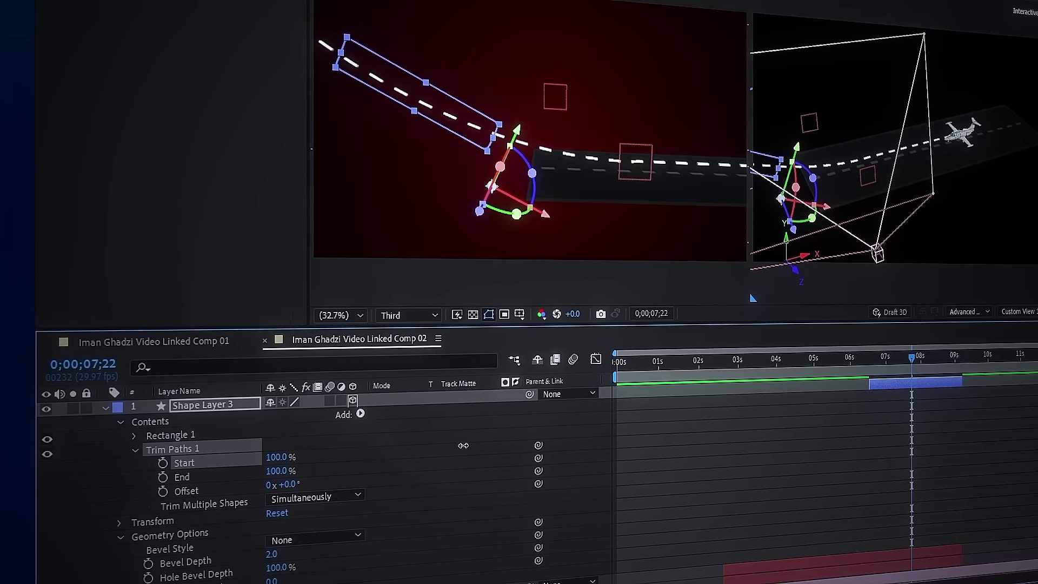
pyautogui.moveTo(910, 429); pyautogui.dragTo(869, 429)
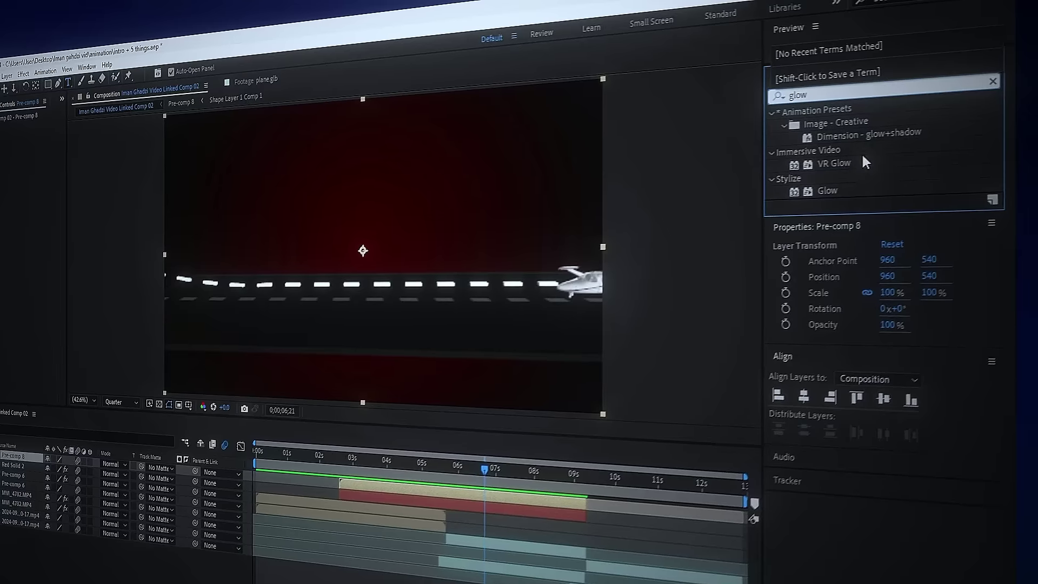
# Apply the Glow effect to Pre-comp 8 with a 72.9% threshold and increase the glow radius
pyautogui.moveTo(861, 151); pyautogui.dragTo(770, 245)
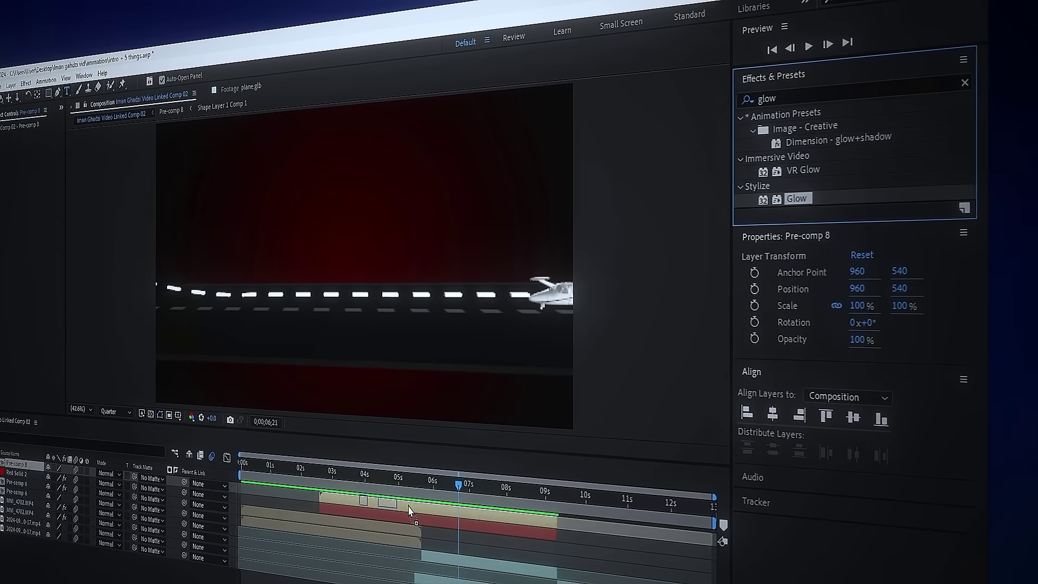
pyautogui.moveTo(409, 510); pyautogui.dragTo(411, 511)
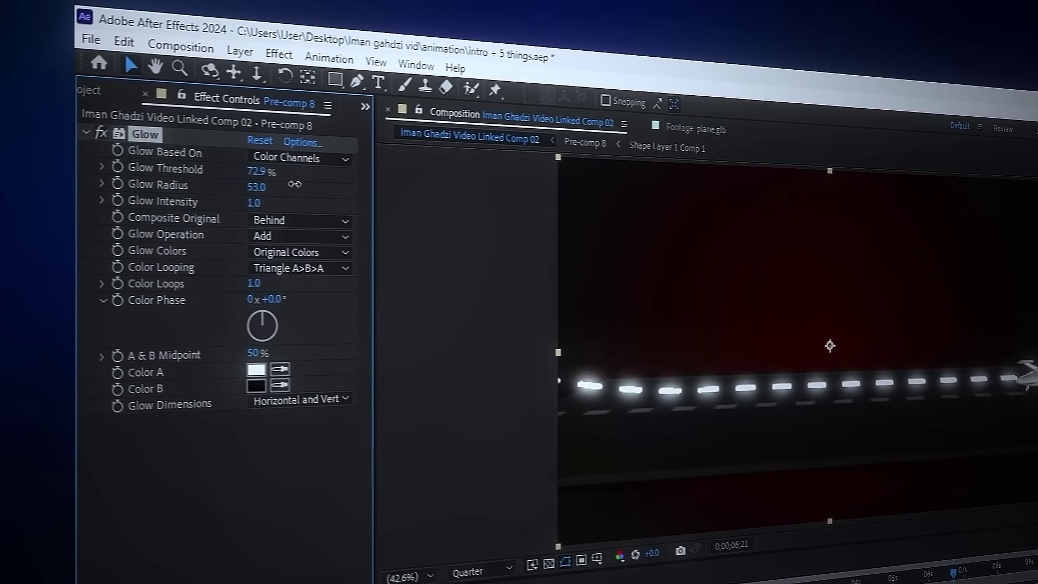
pyautogui.moveTo(294, 184); pyautogui.dragTo(316, 183)
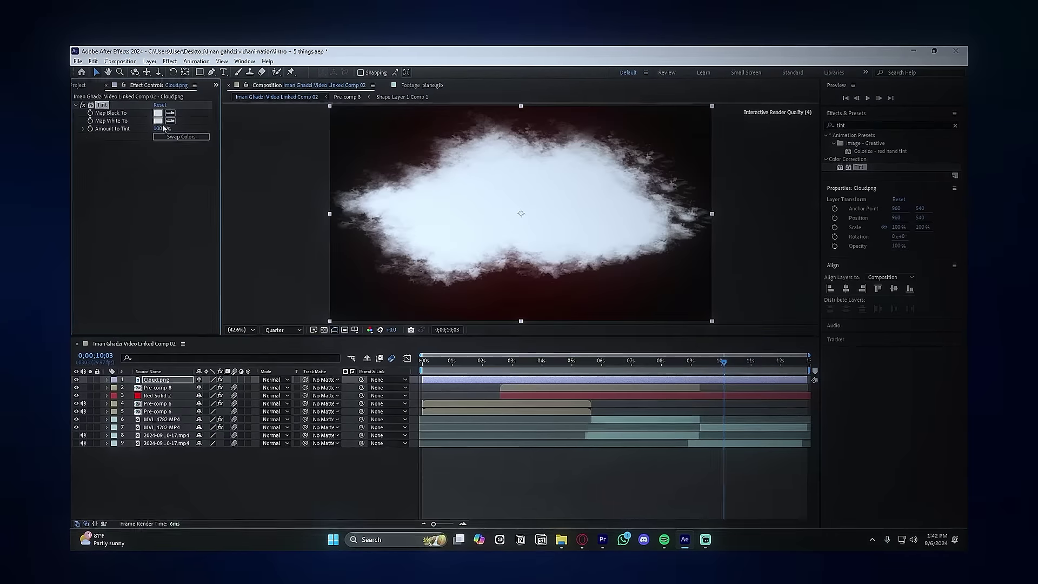
# Set Cloud.png's Tint colors, mapping black to red and white to dark red
pyautogui.click(736, 352)
pyautogui.click(827, 272)
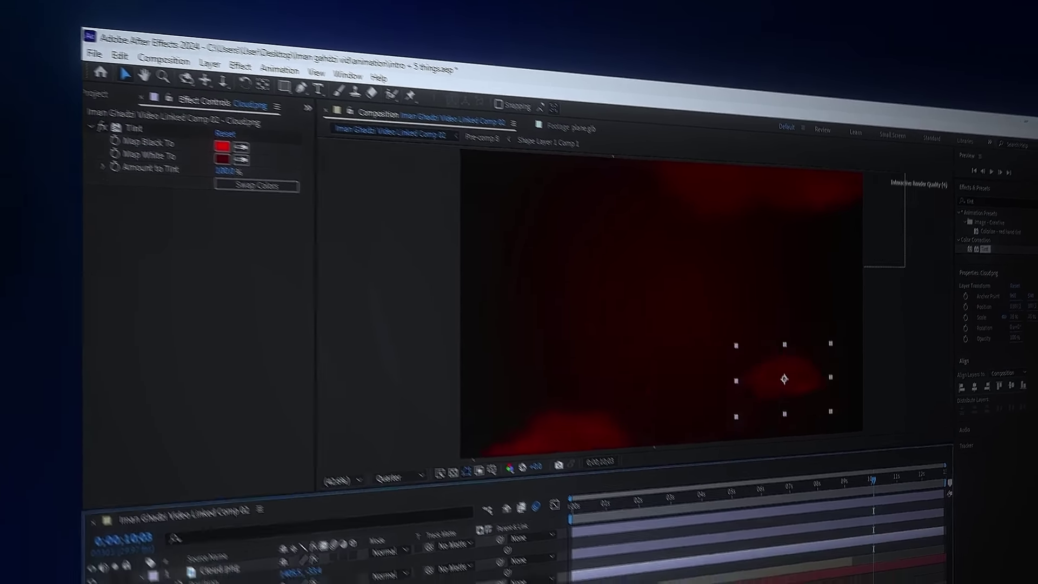
# Reposition a Cloud.png copy in the frame, scale it to 148%, and show the scale of the lowest Cloud.png layer
pyautogui.moveTo(651, 295); pyautogui.dragTo(302, 546)
pyautogui.moveTo(196, 434); pyautogui.dragTo(105, 420)
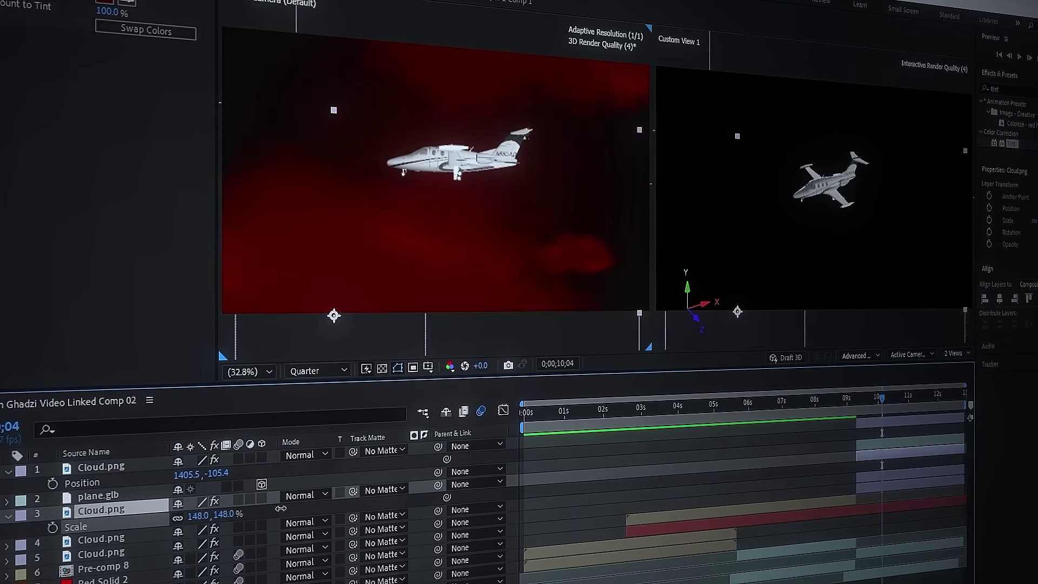
pyautogui.click(108, 560)
pyautogui.press('s')
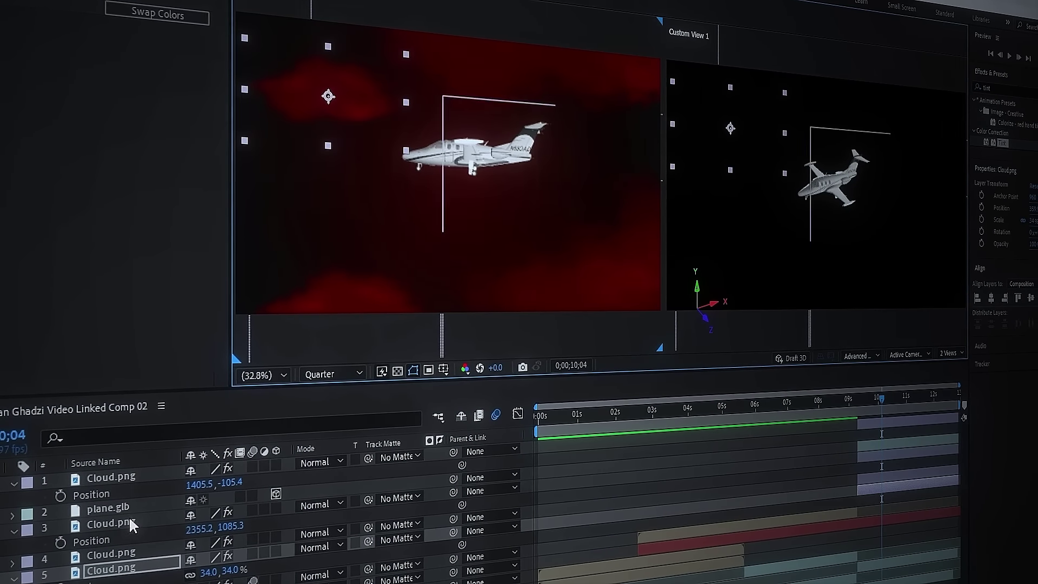
# Turn the four Cloud.png layers around the plane into 3D layers
pyautogui.click(125, 508)
pyautogui.click(276, 466)
pyautogui.click(276, 509)
pyautogui.click(276, 538)
pyautogui.scroll(-1, 275, 541)
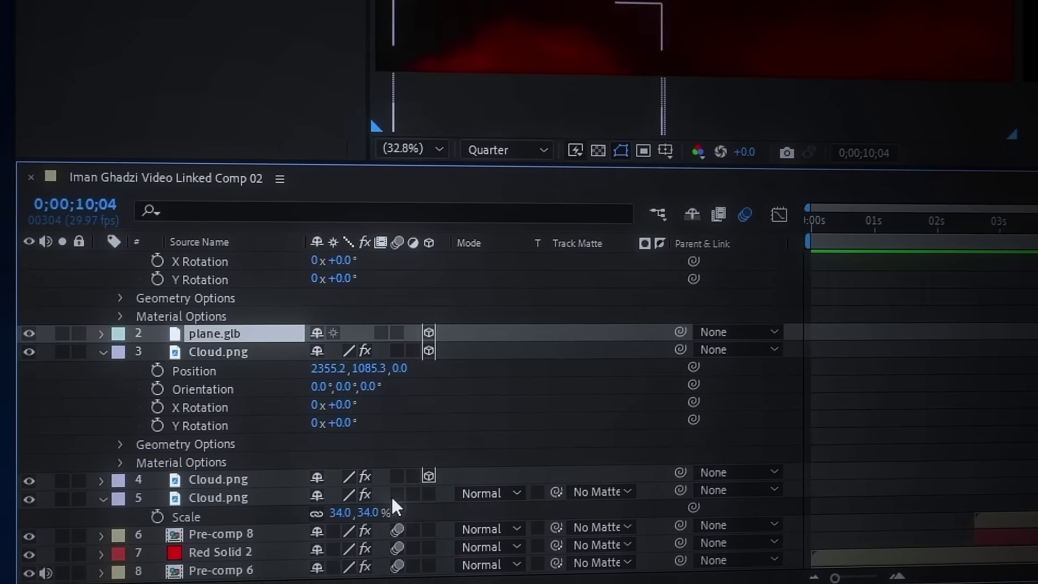
pyautogui.click(428, 494)
pyautogui.scroll(-5, 213, 446)
pyautogui.click(205, 455)
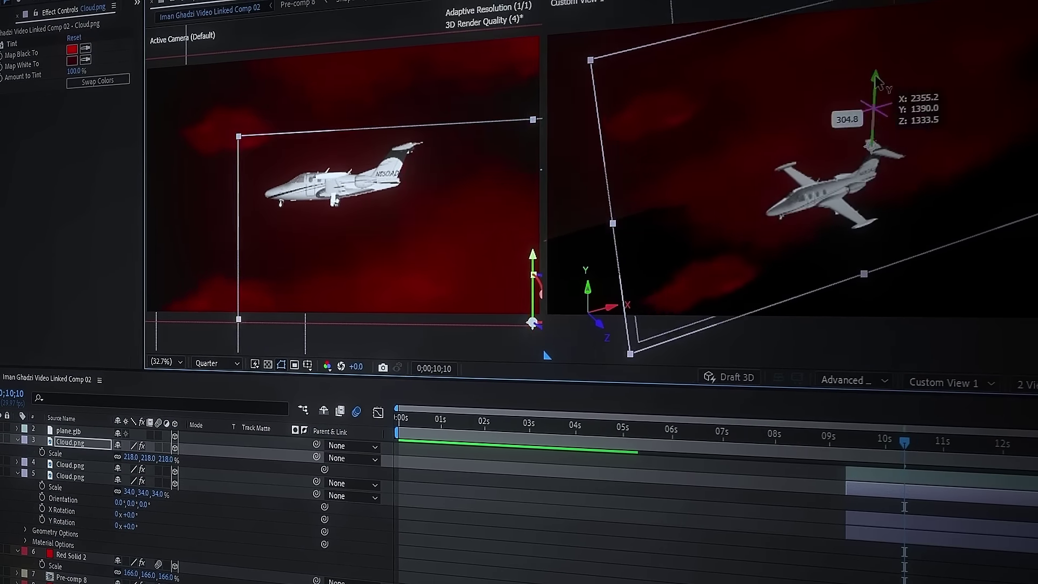
# Reposition the large Cloud.png behind the plane in 3D space and adjust another cloud's position
pyautogui.moveTo(877, 79); pyautogui.dragTo(878, 62)
pyautogui.moveTo(932, 171); pyautogui.dragTo(1015, 219)
pyautogui.press('p')
pyautogui.moveTo(165, 460); pyautogui.dragTo(134, 466)
pyautogui.click(69, 431)
# Duplicate the "Once you're in the sky" text layer and move the copy below the plane for "Then it's a lot Easier"
pyautogui.click(70, 466)
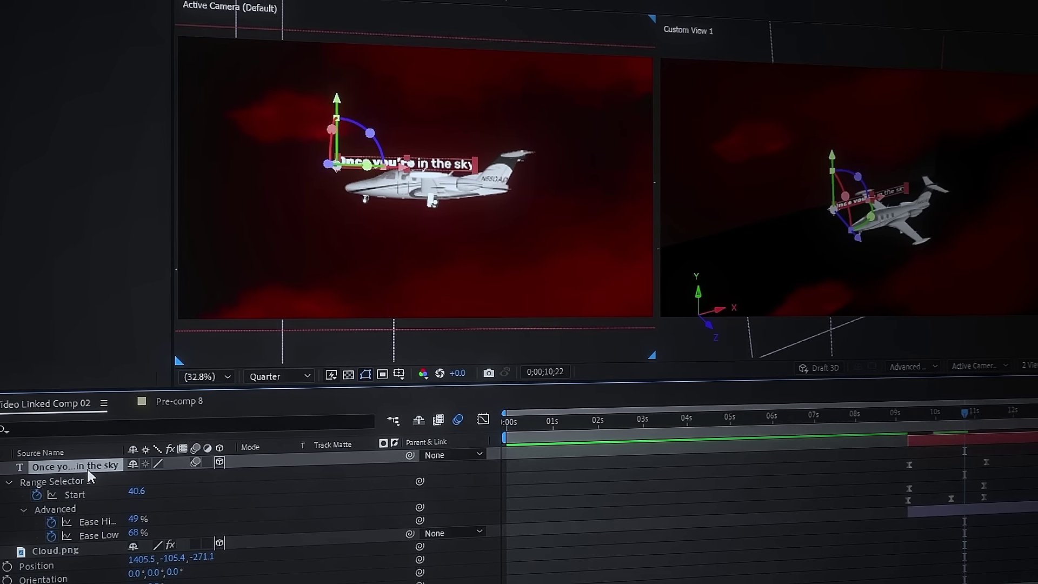
pyautogui.hotkey('ctrl', 'd')
pyautogui.moveTo(424, 173); pyautogui.dragTo(424, 223)
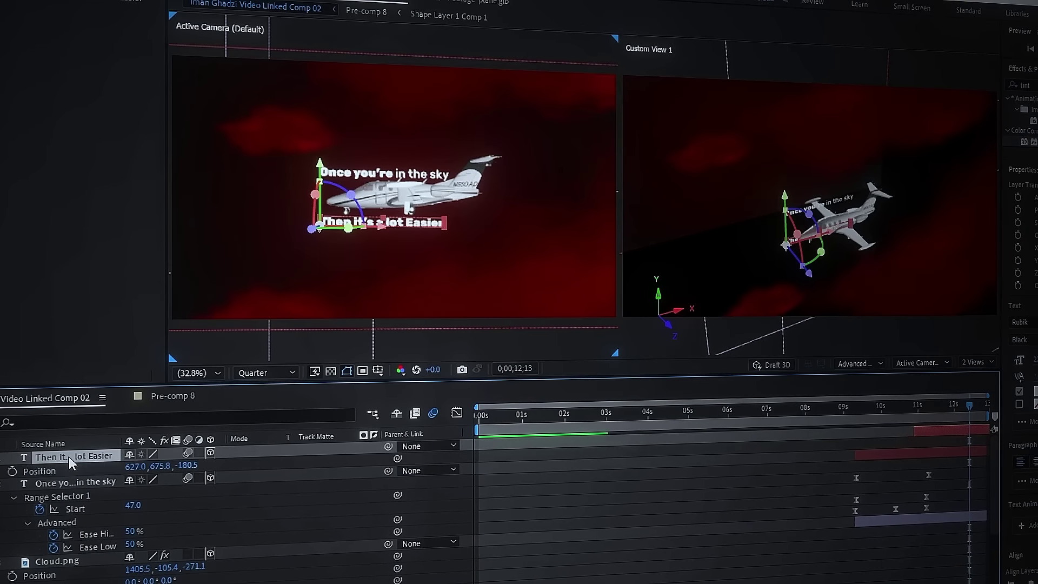
# Add a new camera to the plane composition
pyautogui.rightClick(68, 478)
pyautogui.moveTo(100, 492)
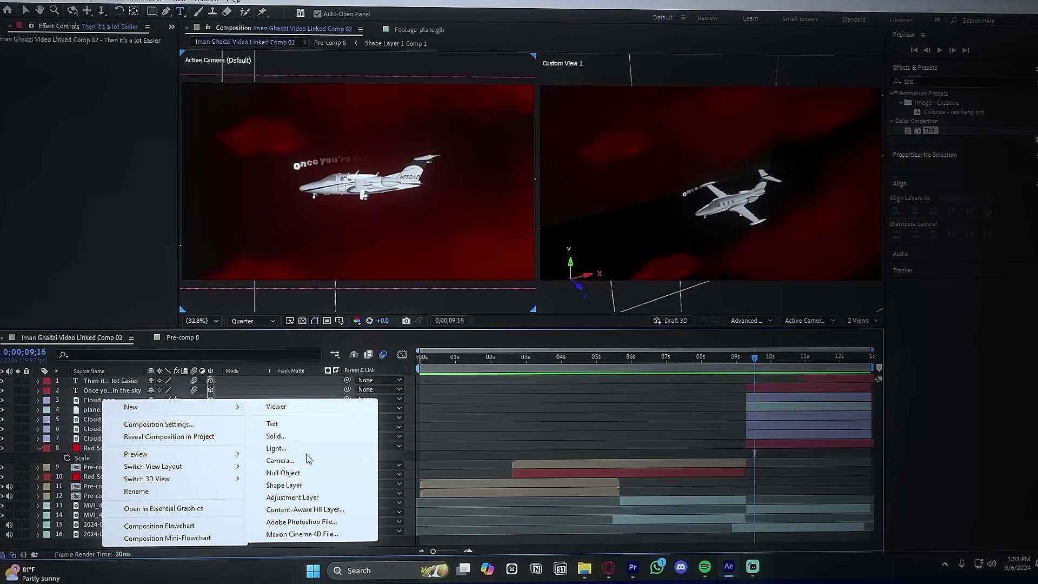
pyautogui.click(303, 460)
pyautogui.click(618, 377)
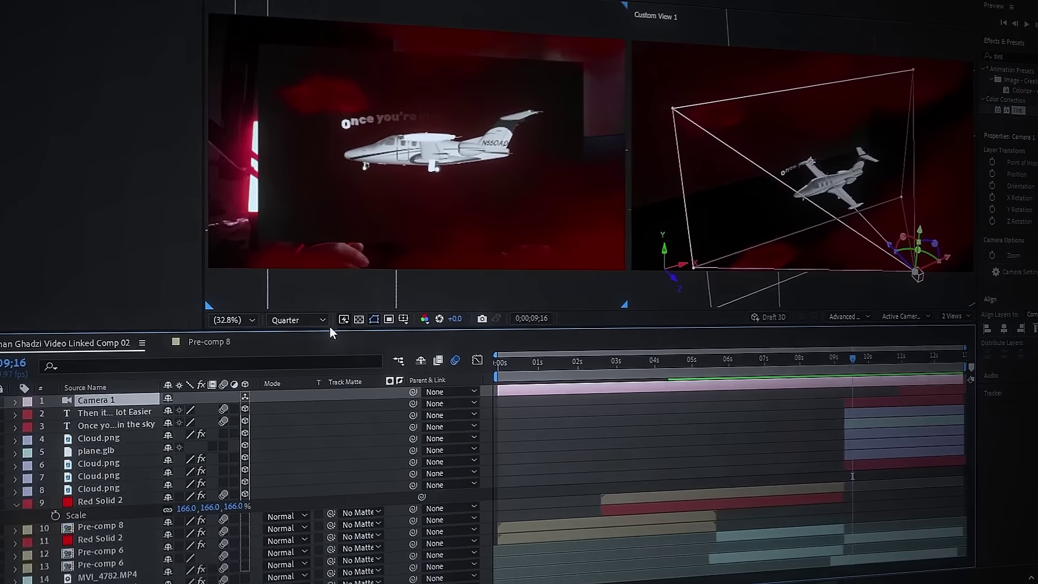
# Set Camera 1's point of interest to 960, 540, -252
pyautogui.click(55, 364)
pyautogui.click(63, 373)
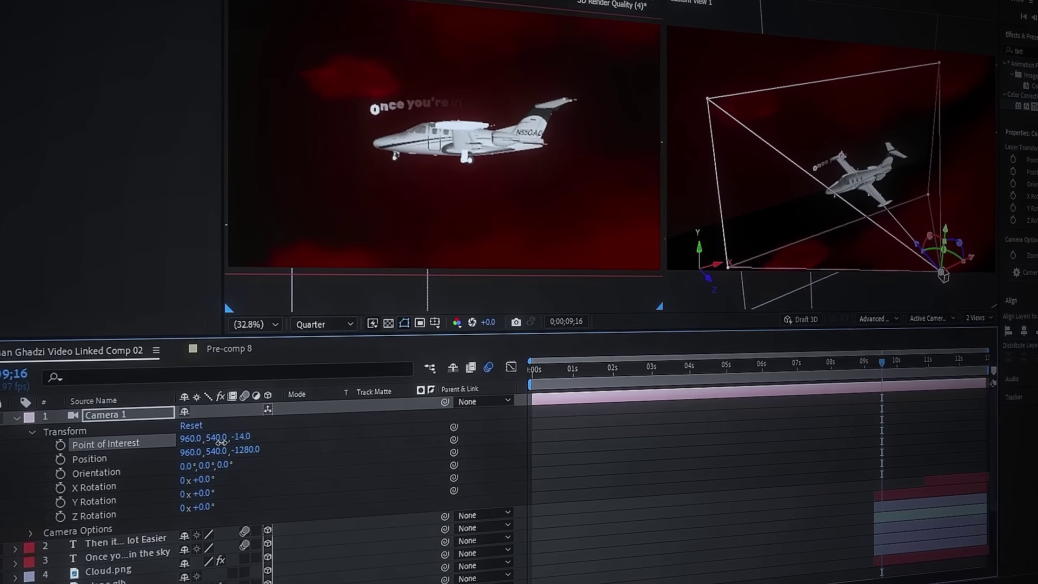
pyautogui.moveTo(221, 442); pyautogui.dragTo(130, 443)
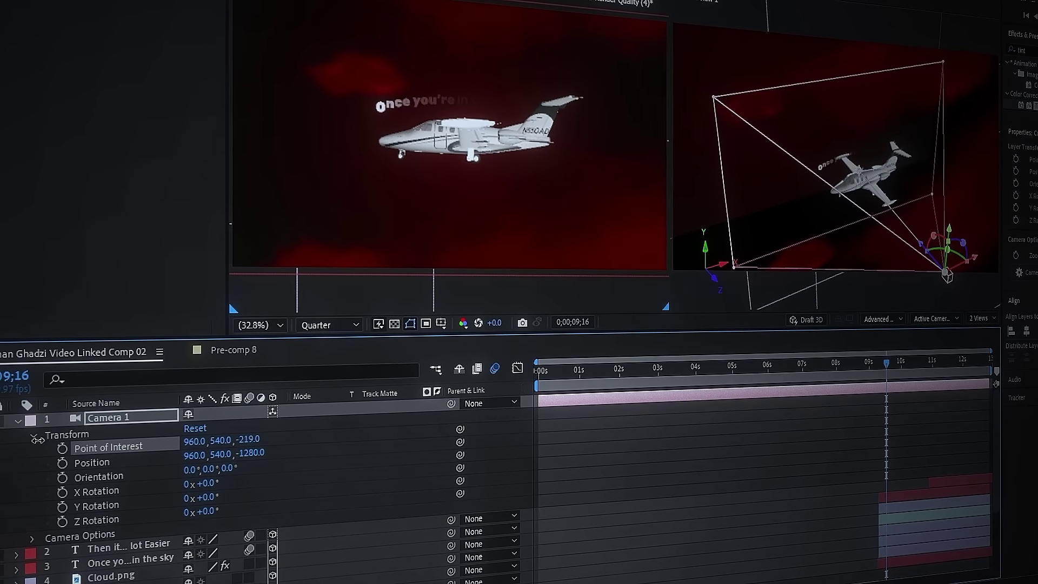
pyautogui.moveTo(38, 439); pyautogui.dragTo(8, 439)
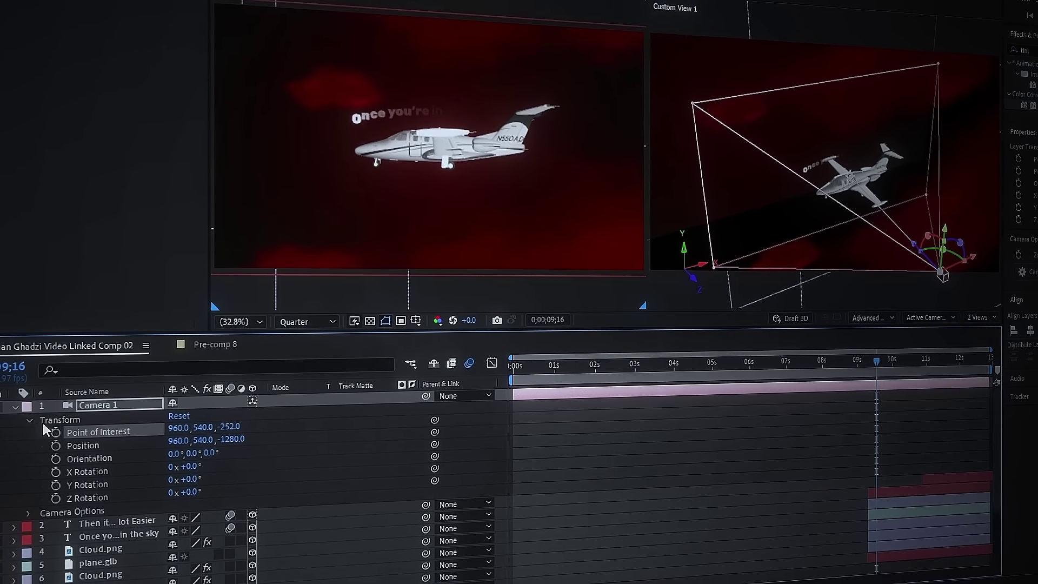
# Set Camera 1's position to 2402, 270, -1551 and keyframe it at 0;00;09;16
pyautogui.moveTo(194, 455); pyautogui.dragTo(270, 440)
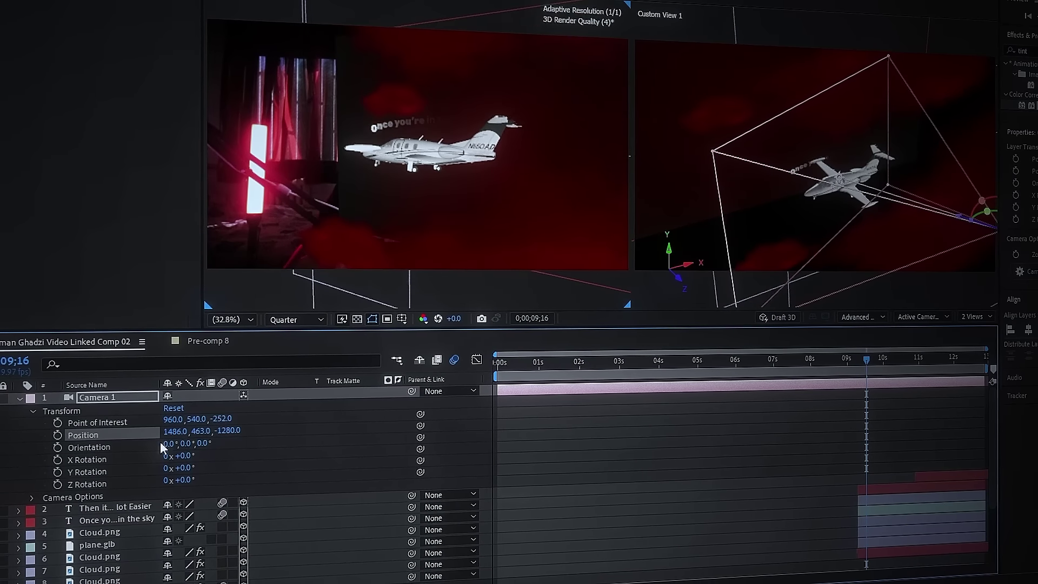
pyautogui.click(57, 435)
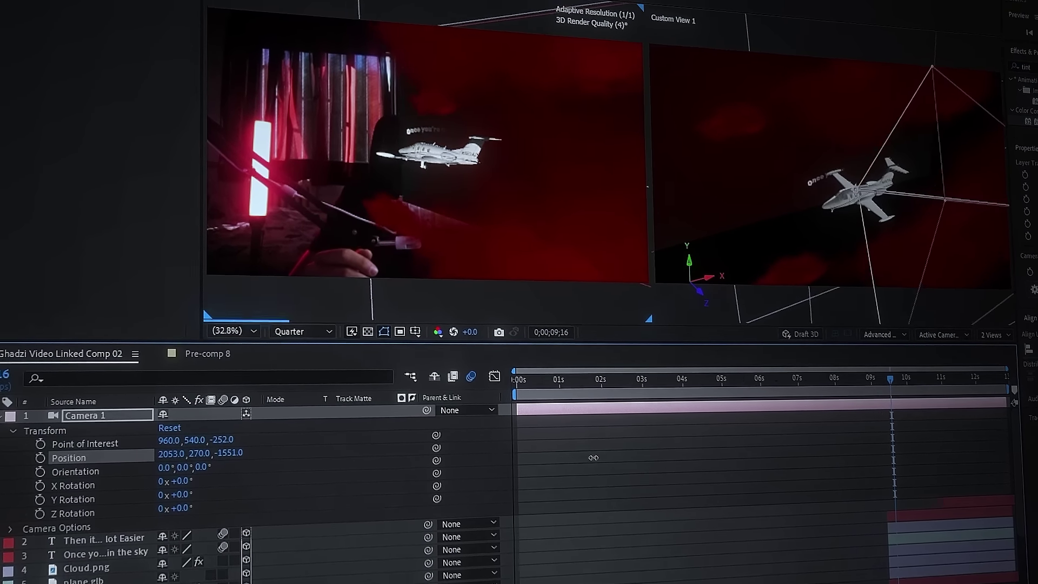
pyautogui.moveTo(173, 432); pyautogui.dragTo(837, 434)
pyautogui.hotkey('ctrl', 'z')
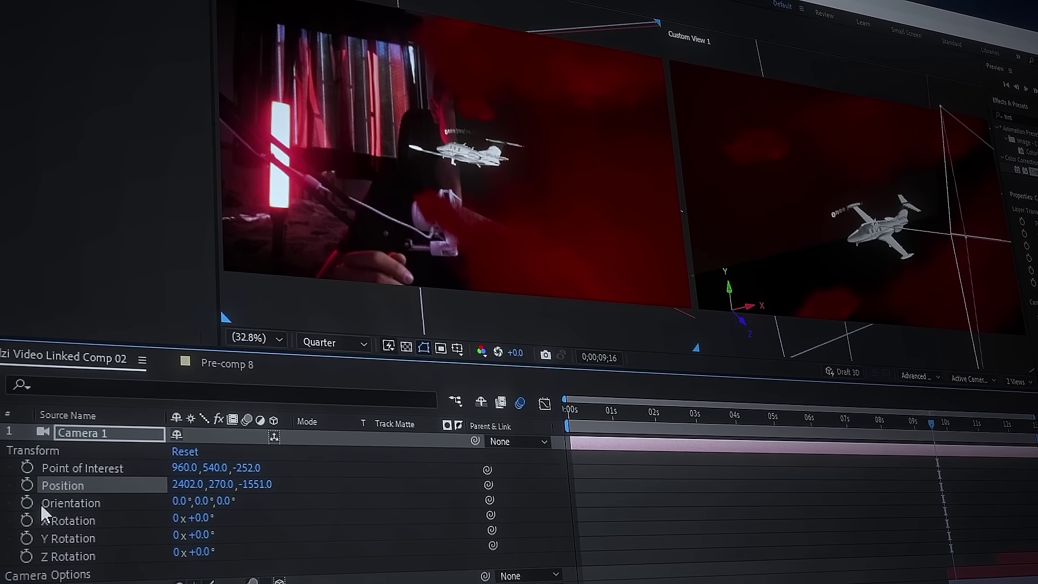
pyautogui.click(28, 485)
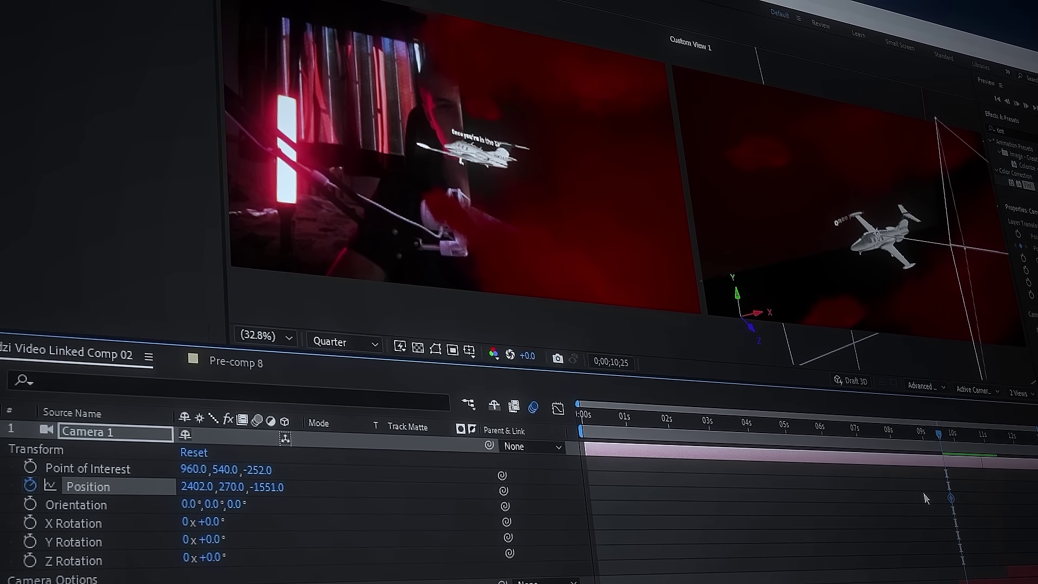
# Keyframe Camera 1 at 0;00;12;19 with an X position of 86, and smooth the position curves in the graph editor
pyautogui.moveTo(236, 474); pyautogui.dragTo(643, 482)
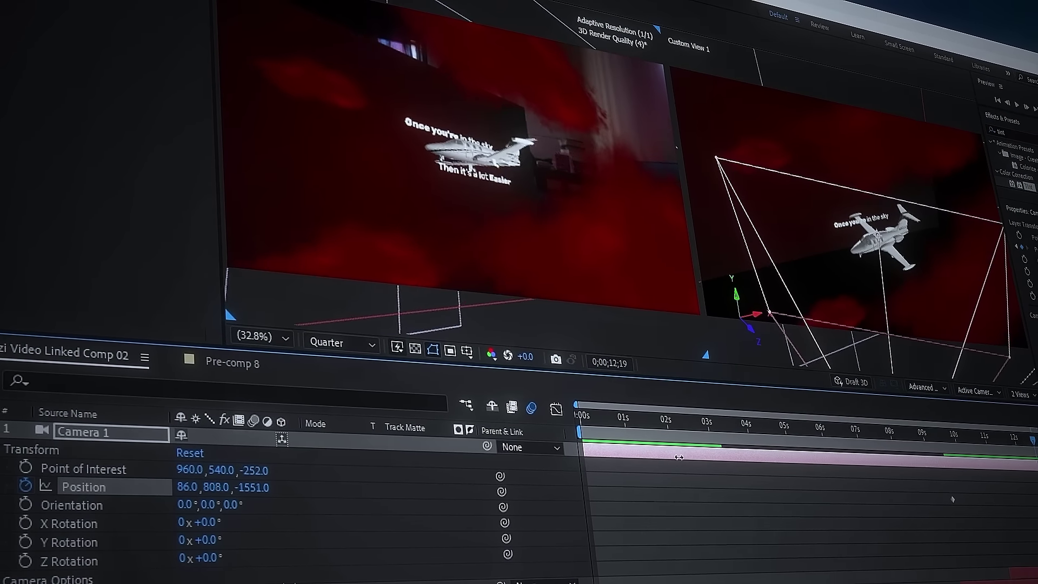
pyautogui.hotkey('shift', 'F3')
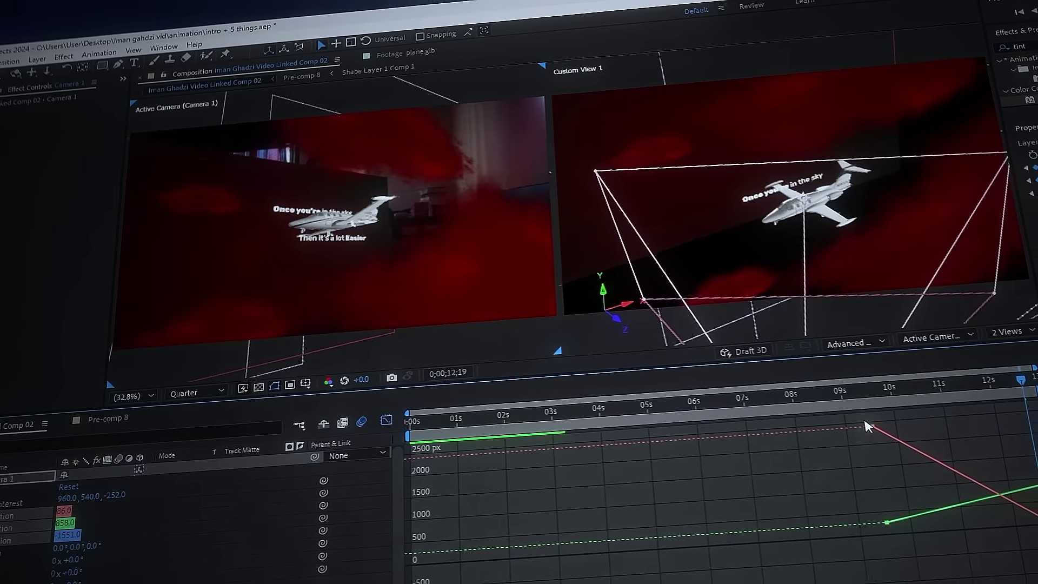
pyautogui.moveTo(944, 533); pyautogui.dragTo(967, 505)
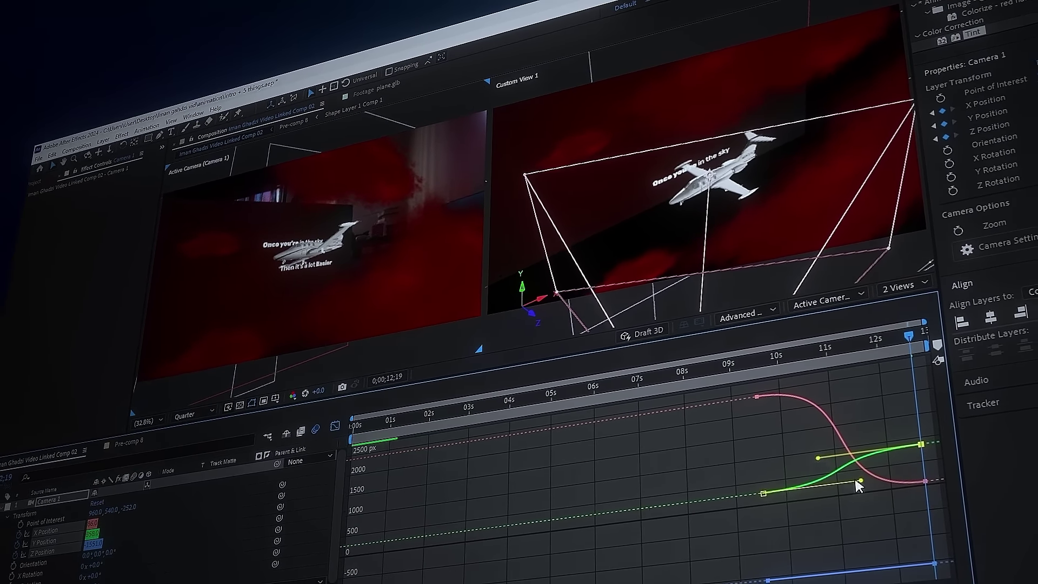
pyautogui.click(774, 365)
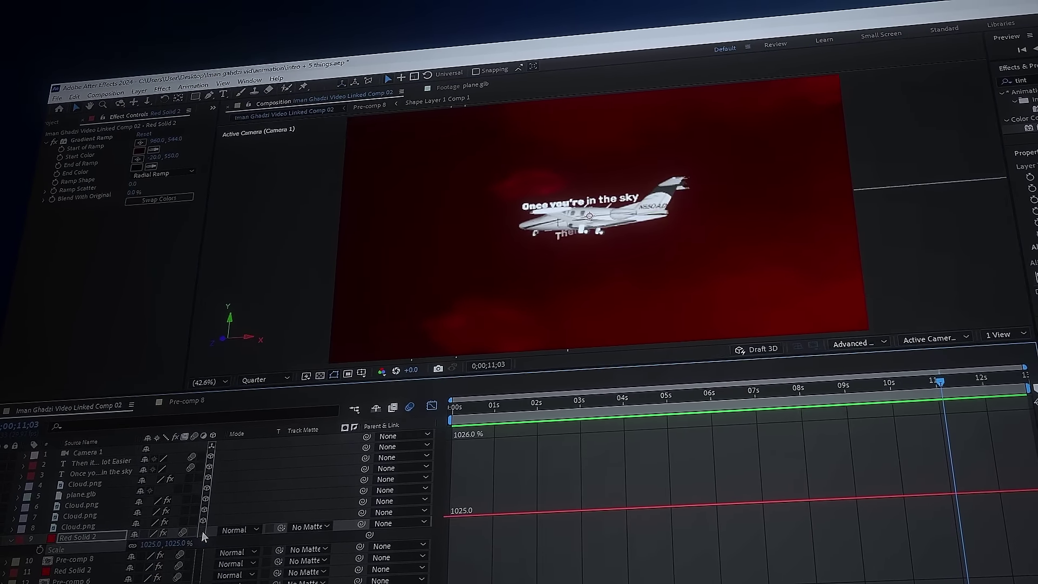
# Pre-compose the plane scene layers as Pre-comp 9 with all attributes, and copy Pre-comp 8's Glow effect onto it
pyautogui.click(836, 376)
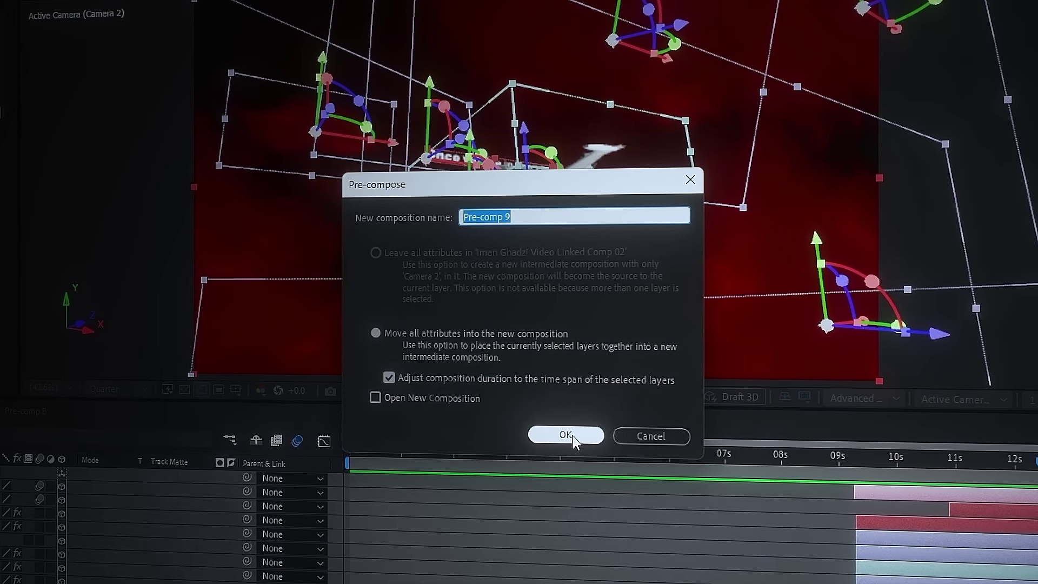
pyautogui.click(568, 435)
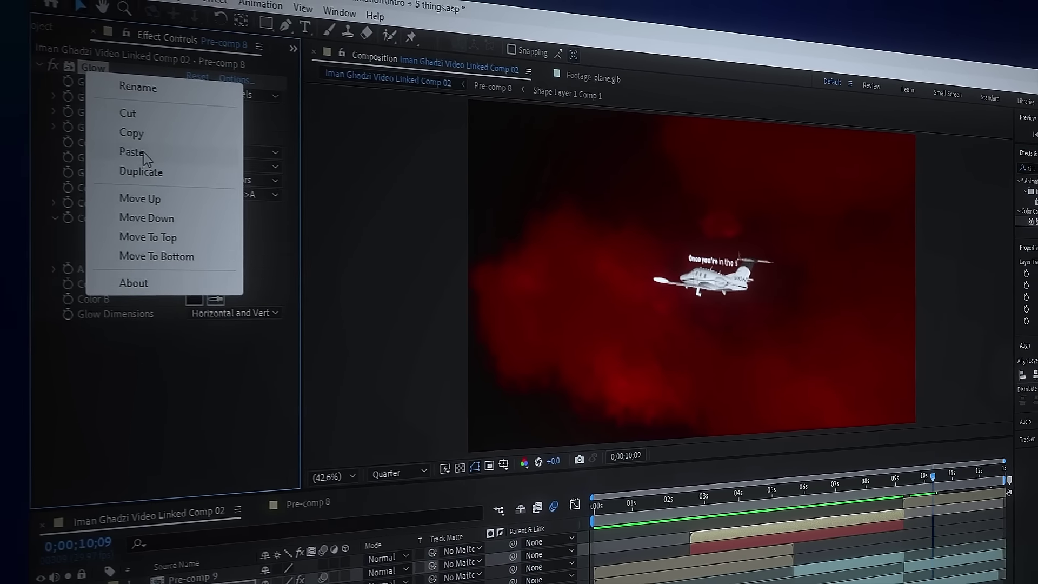
pyautogui.click(141, 146)
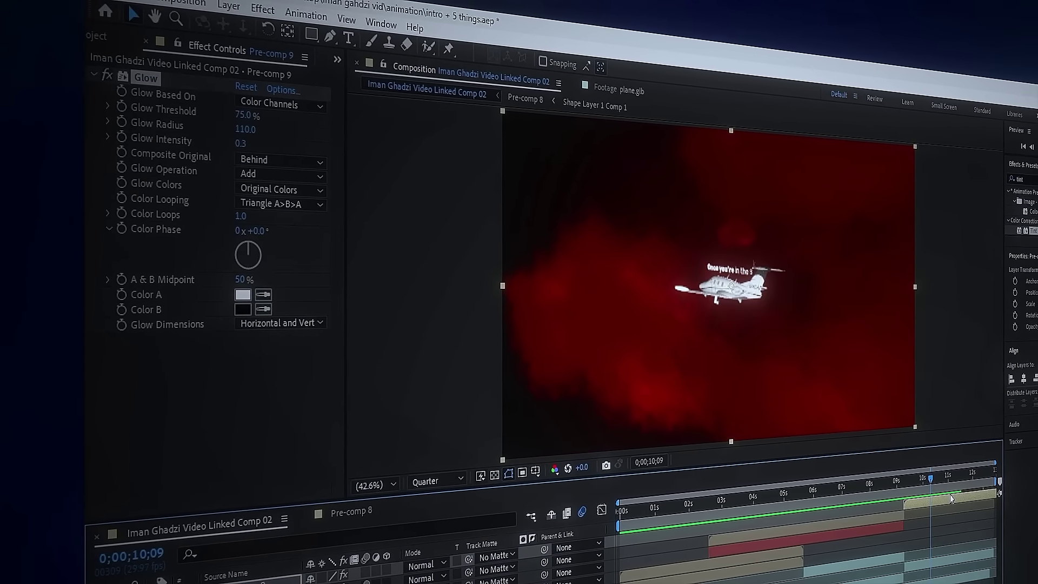
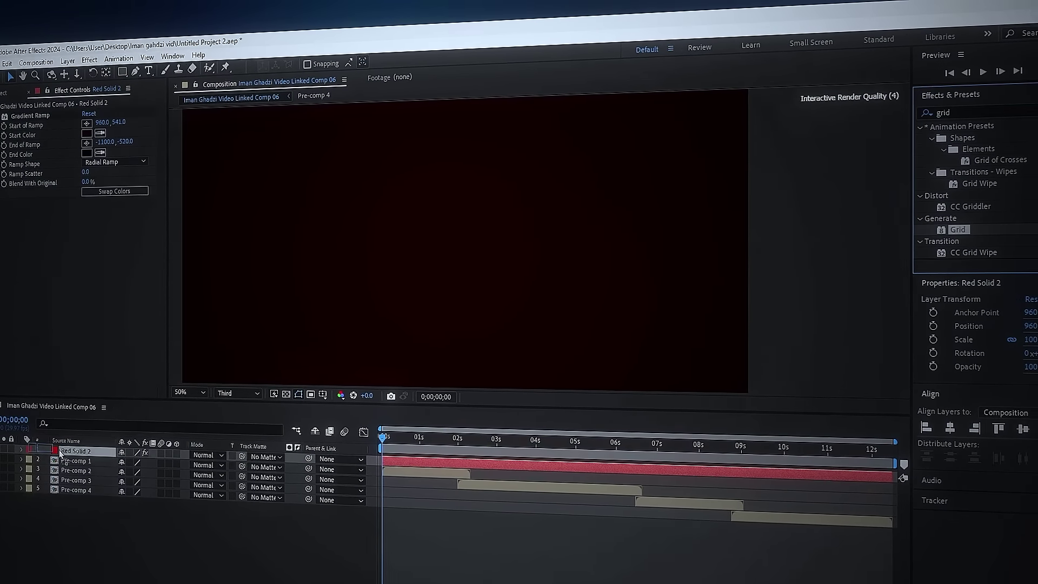
# Apply the Grid effect to Red Solid 2 with a border of 3 and the Overlay blending mode
pyautogui.moveTo(60, 453); pyautogui.dragTo(61, 452)
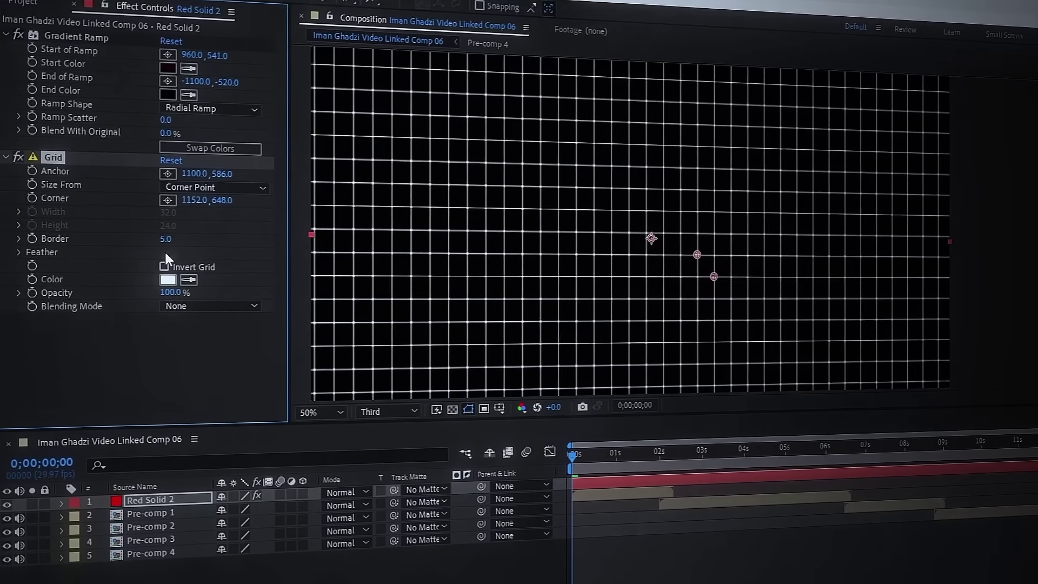
pyautogui.click(166, 239)
pyautogui.write('3')
pyautogui.press('Return')
pyautogui.click(214, 306)
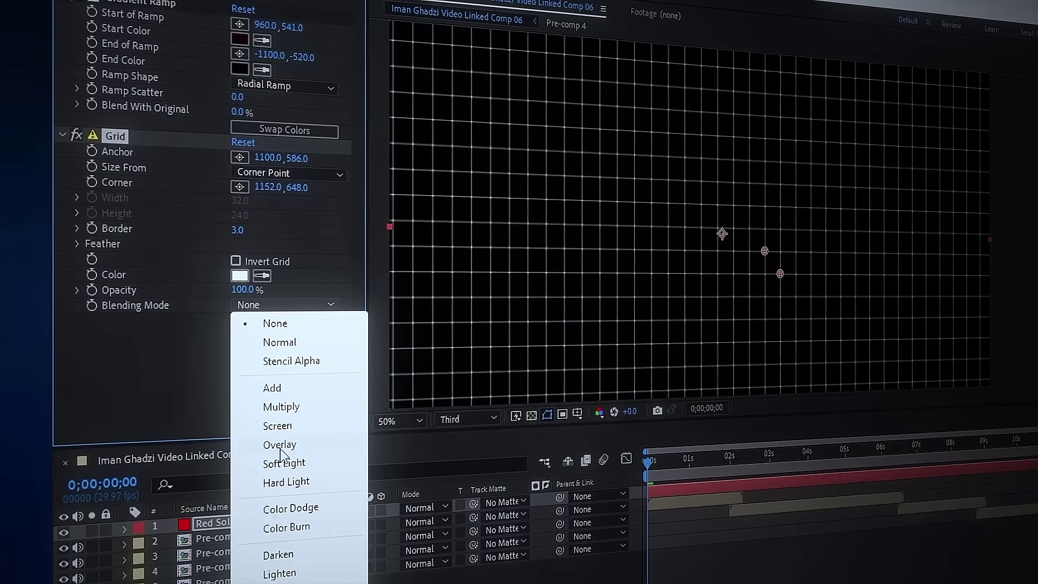
pyautogui.click(280, 447)
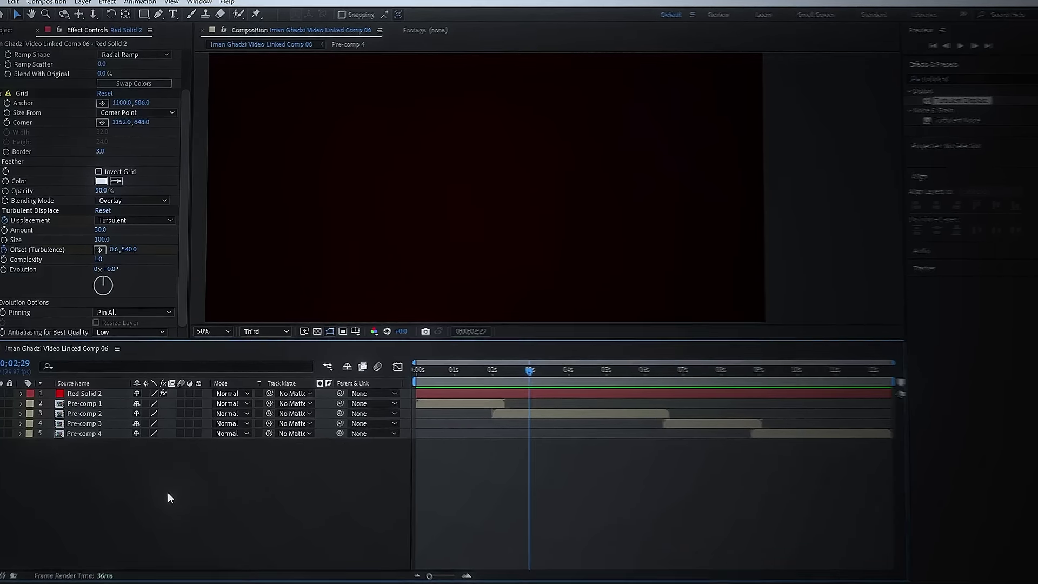
# Create a shape layer and draw a three-part pyramid with the Pen tool, a triangle above two trapezoids
pyautogui.rightClick(265, 469)
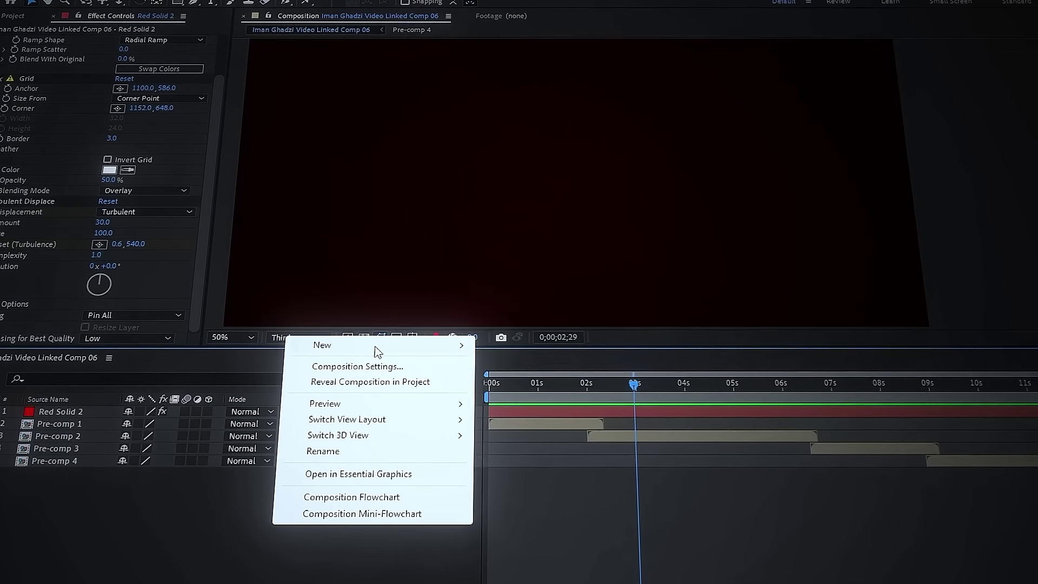
pyautogui.click(520, 446)
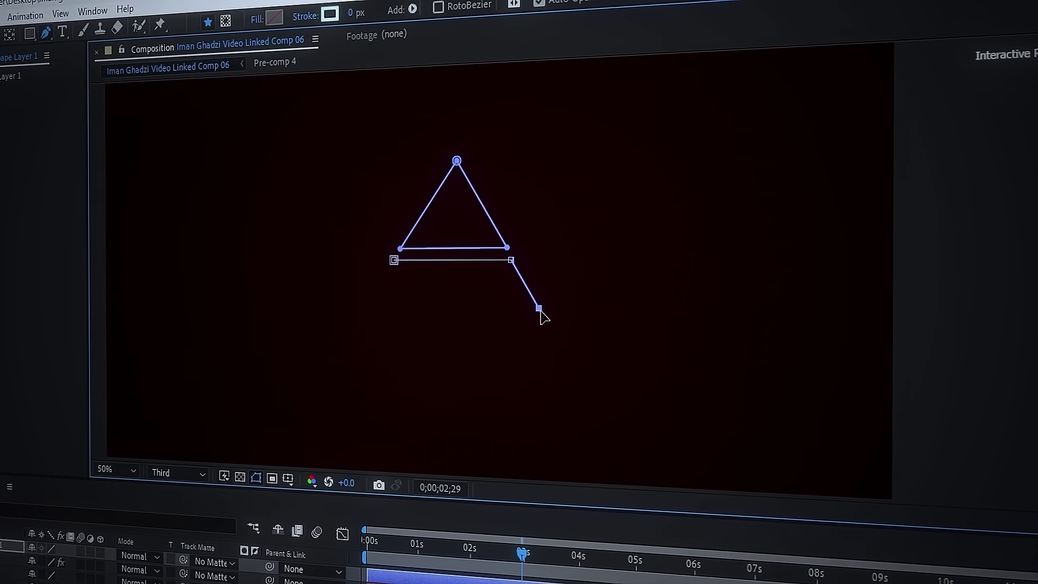
pyautogui.click(353, 321)
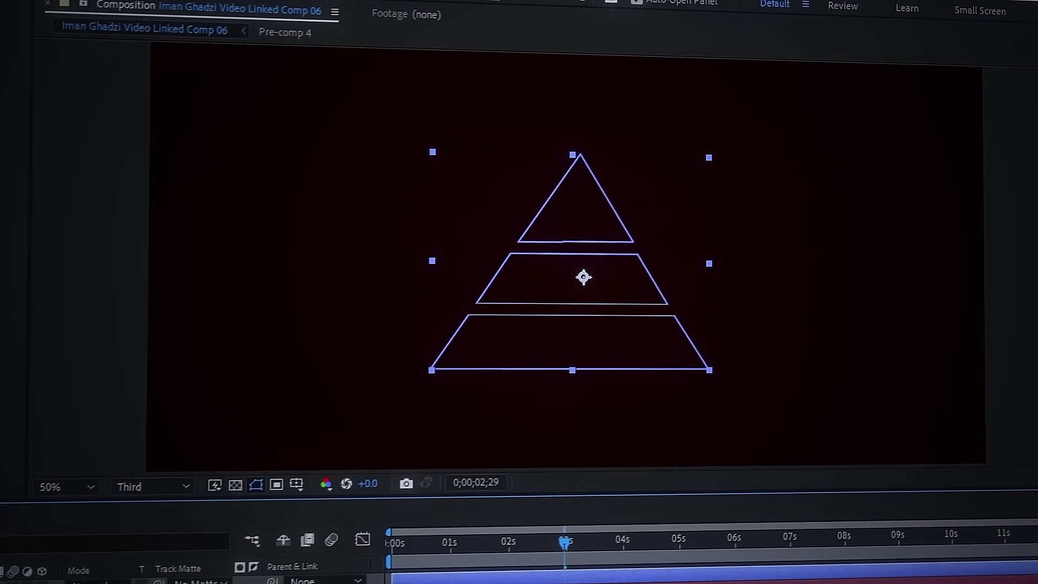
# Delete Shape 2 and Shape 3 from Shape Layer 1, keeping only the pyramid's top triangle
pyautogui.click(43, 502)
pyautogui.click(39, 533)
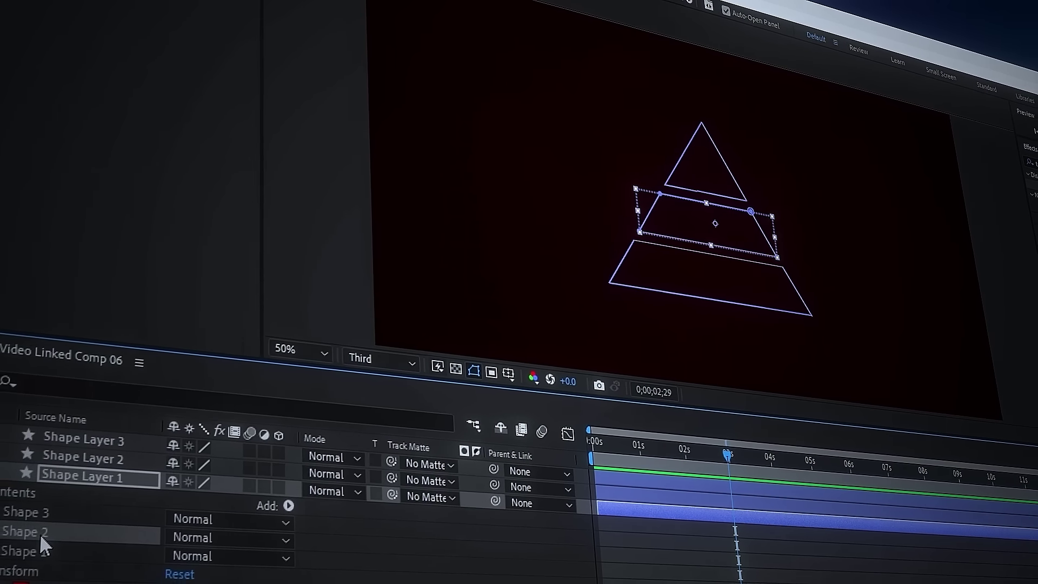
pyautogui.press('Delete')
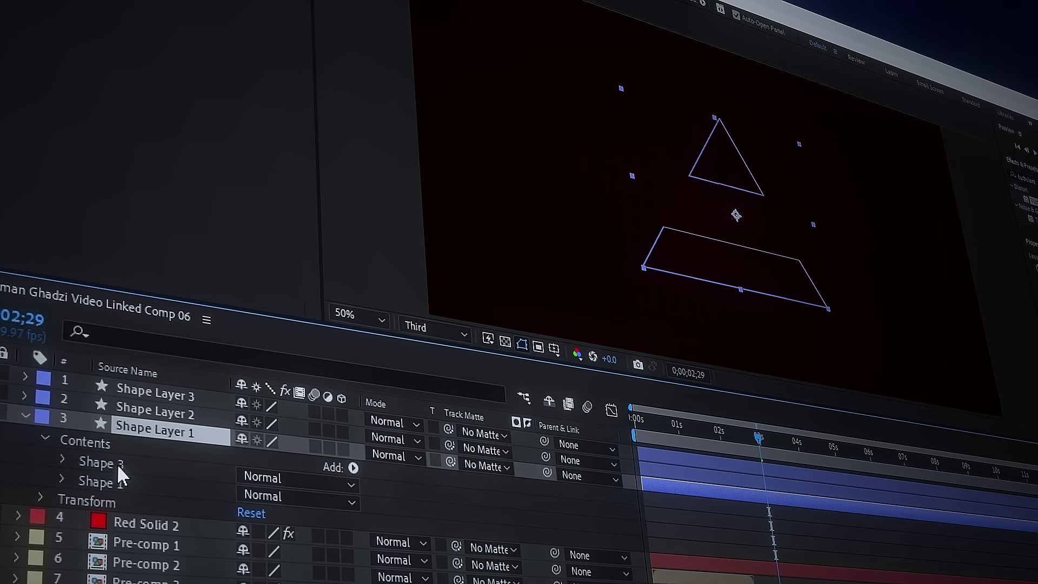
pyautogui.click(117, 465)
pyautogui.press('Delete')
# Delete Shape 1 and Shape 3 from Shape Layer 2, keeping only the pyramid's middle section
pyautogui.click(29, 395)
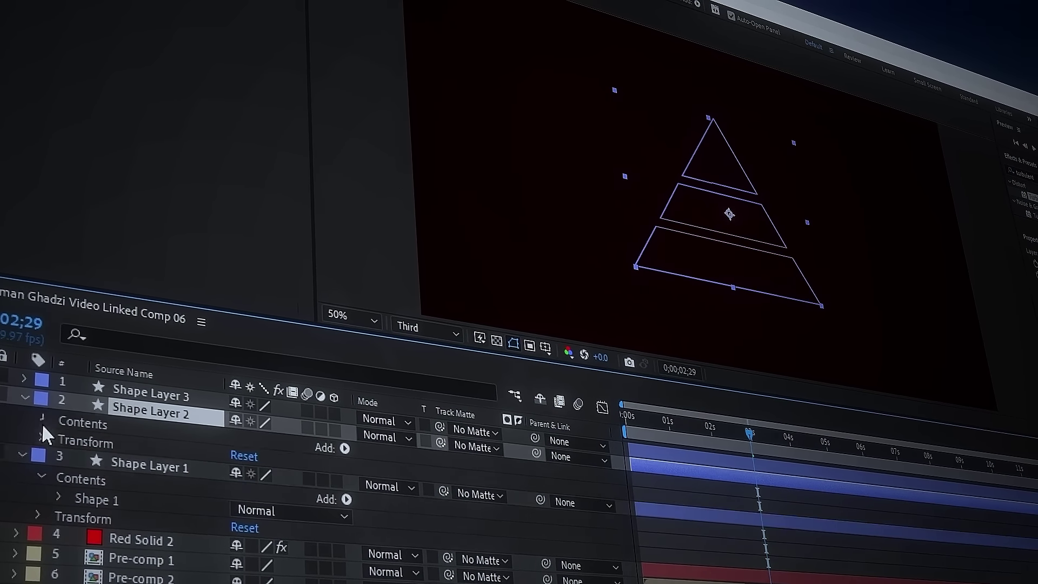
pyautogui.click(42, 424)
pyautogui.click(92, 476)
pyautogui.press('Delete')
pyautogui.click(72, 458)
pyautogui.press('Delete')
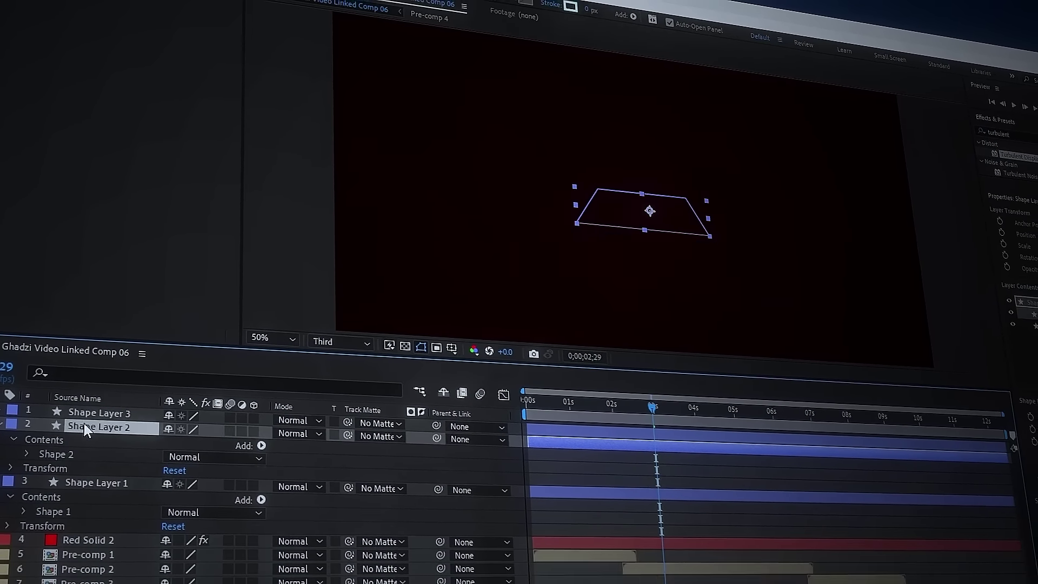
# Remove all shapes except Shape 3 from Shape Layer 3 and return to the start of the composition
pyautogui.click(91, 412)
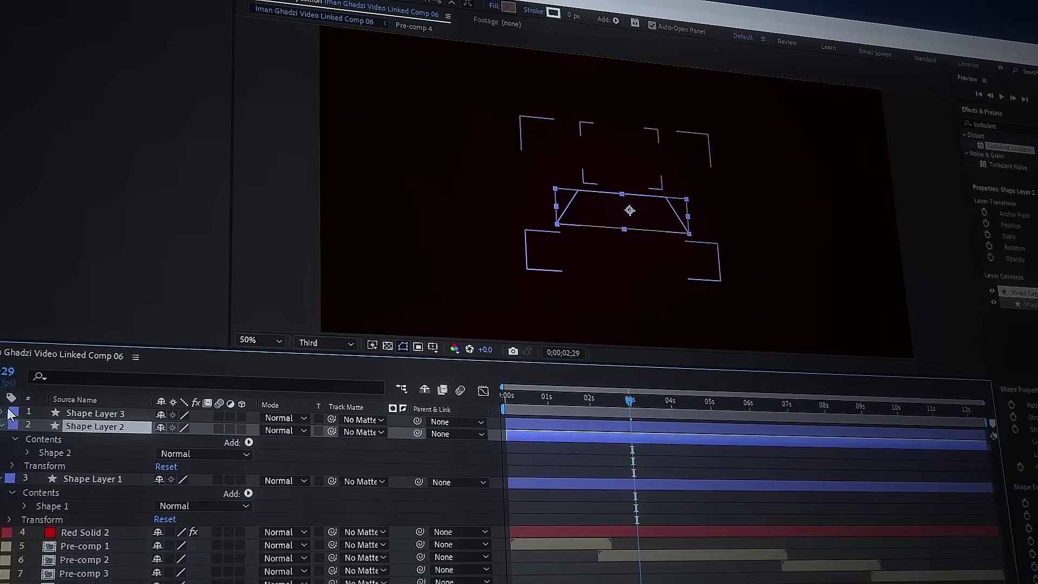
pyautogui.click(2, 412)
pyautogui.click(55, 450)
pyautogui.press('Delete')
pyautogui.click(479, 389)
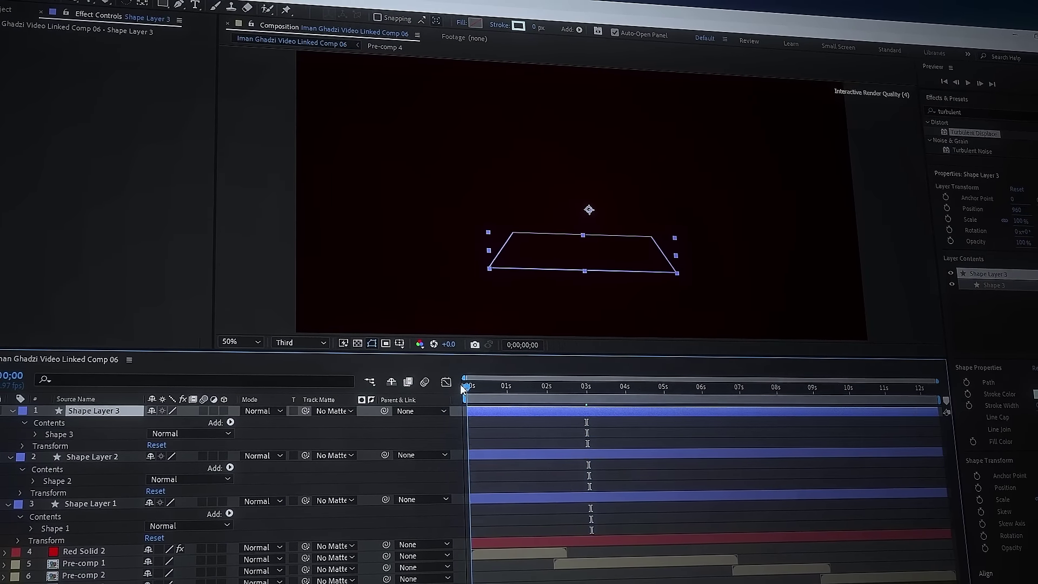
# Set the Extrusion Depth of Shape Layer 2, the pyramid's middle section, to 400
pyautogui.click(92, 473)
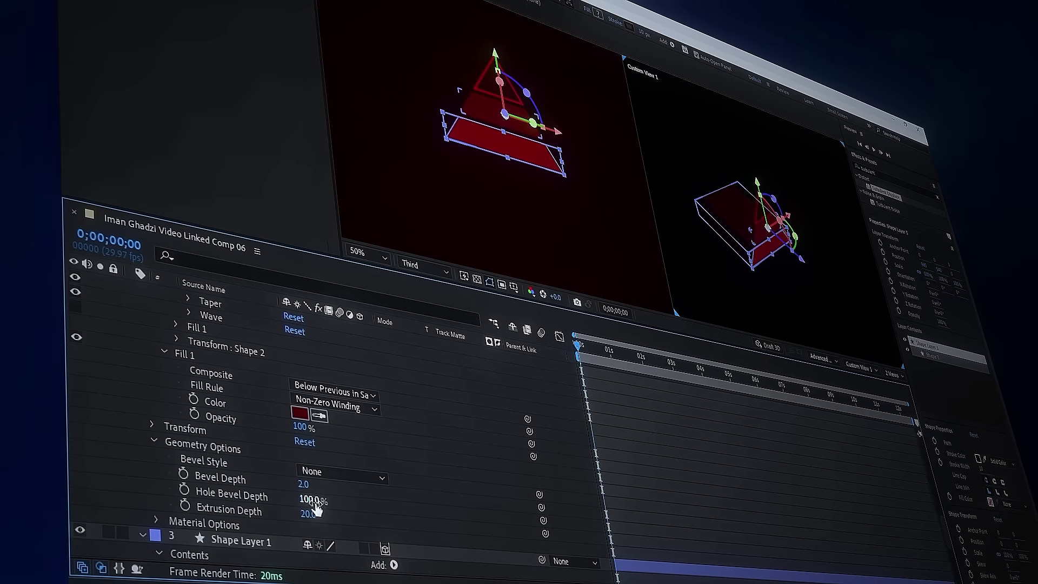
pyautogui.click(316, 509)
pyautogui.write('400')
pyautogui.press('Return')
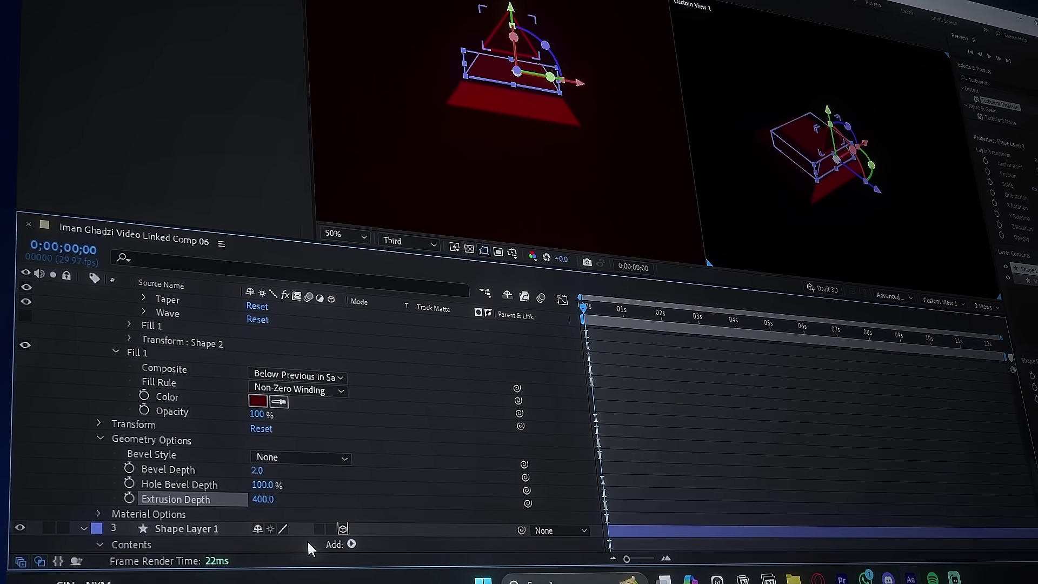
# Set the Extrusion Depth of Shape Layer 1, the pyramid's top triangle, to 200
pyautogui.scroll(-5, 427, 465)
pyautogui.click(263, 480)
pyautogui.write('3')
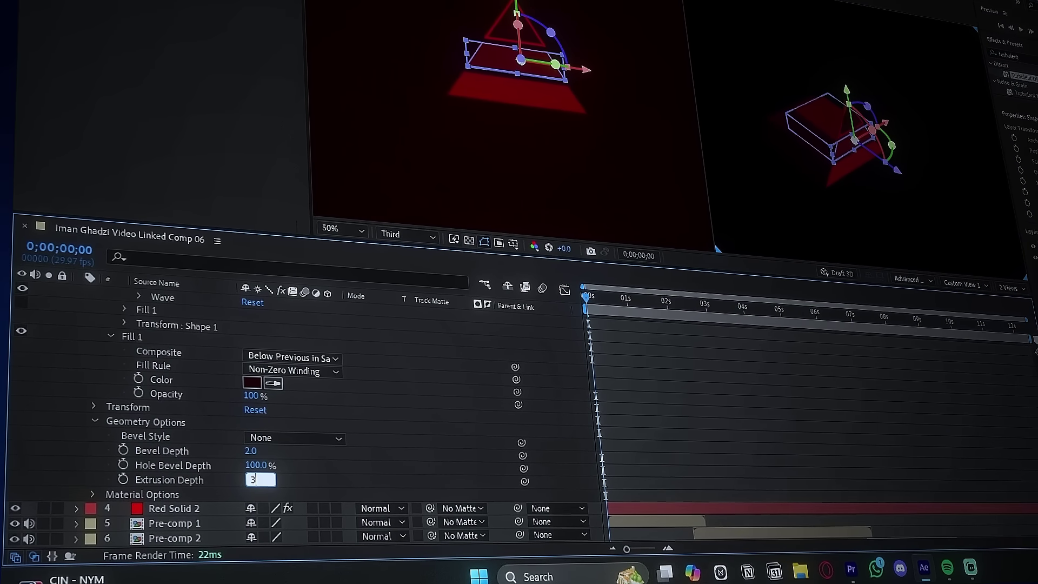
pyautogui.write('00')
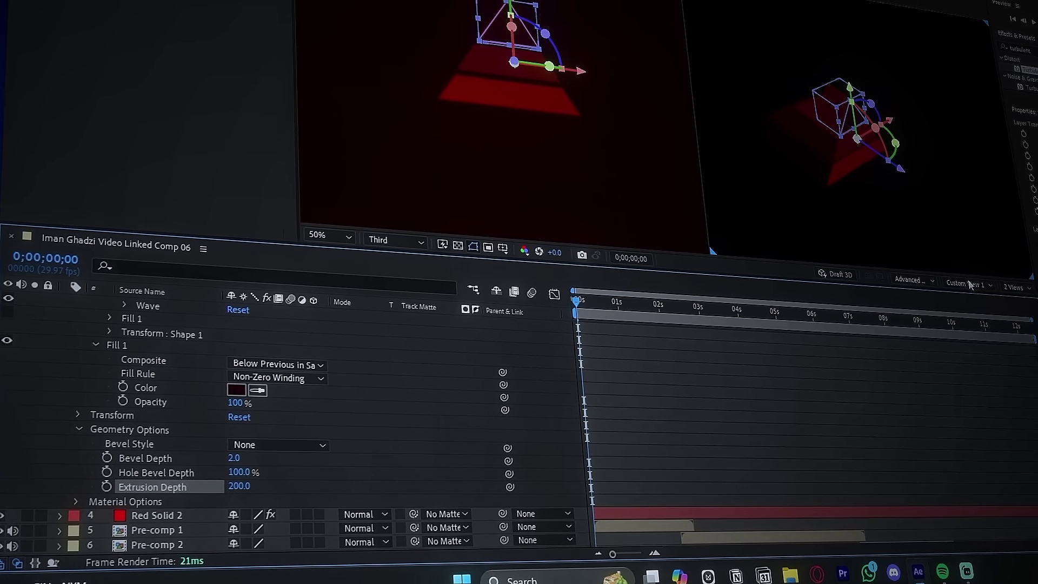
pyautogui.click(968, 282)
pyautogui.click(975, 403)
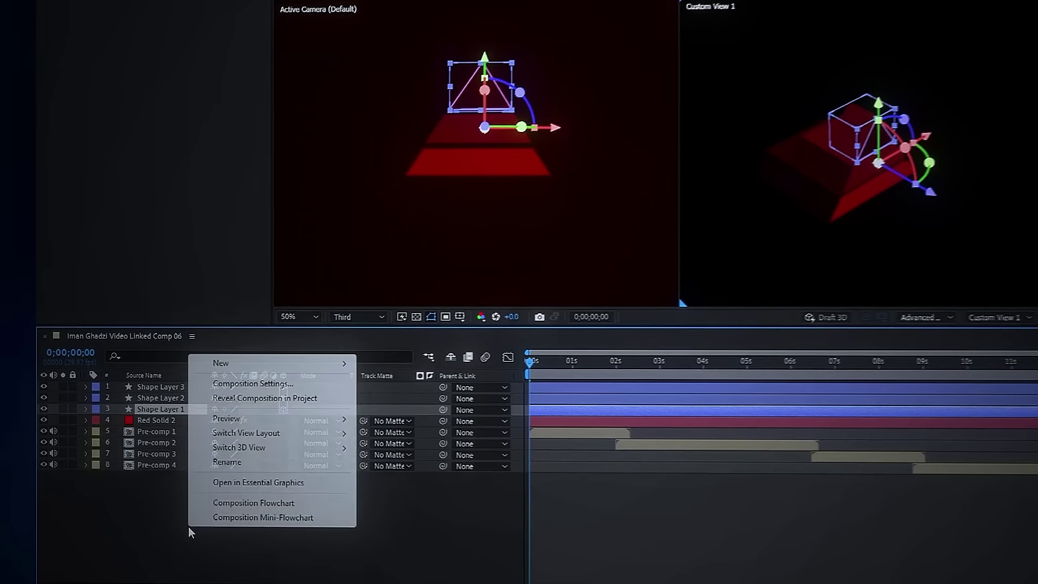
# Create a text layer reading "1", make it 3D and scale it down to fit the pyramid's top triangle
pyautogui.moveTo(335, 363)
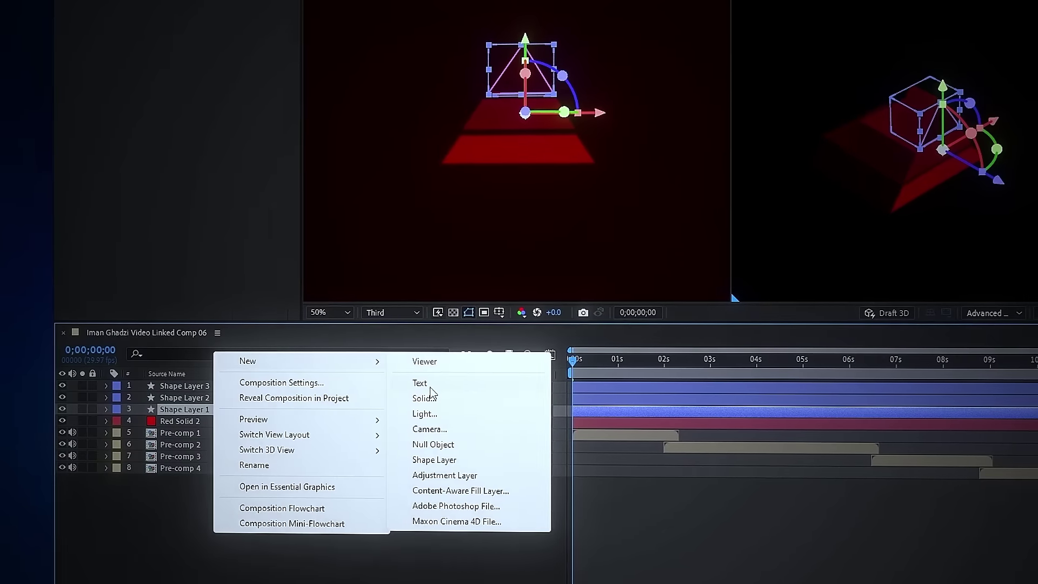
pyautogui.click(432, 384)
pyautogui.write('1')
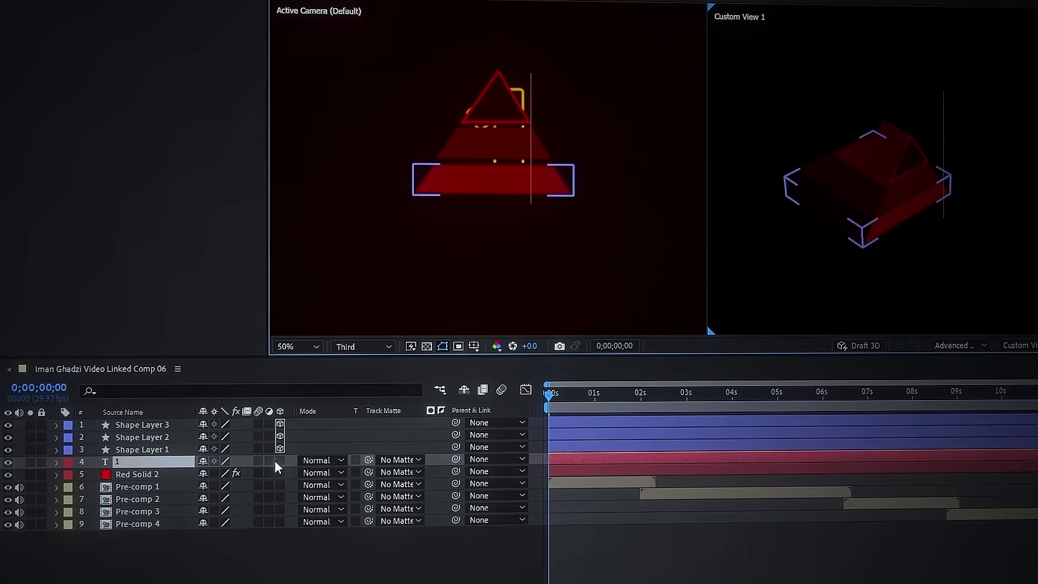
pyautogui.click(280, 462)
pyautogui.press('s')
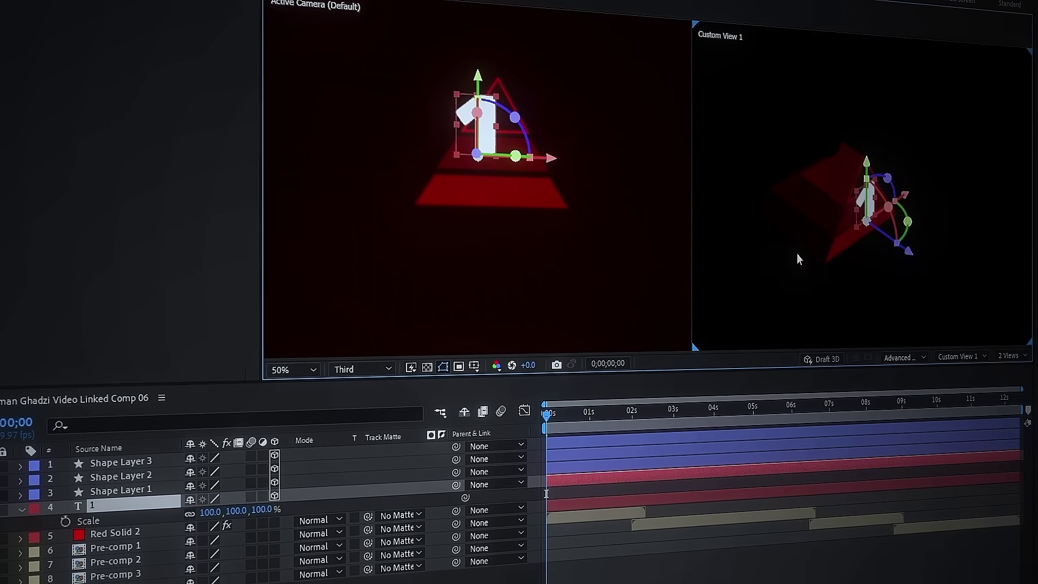
pyautogui.scroll(3, 799, 260)
pyautogui.moveTo(210, 510); pyautogui.dragTo(196, 515)
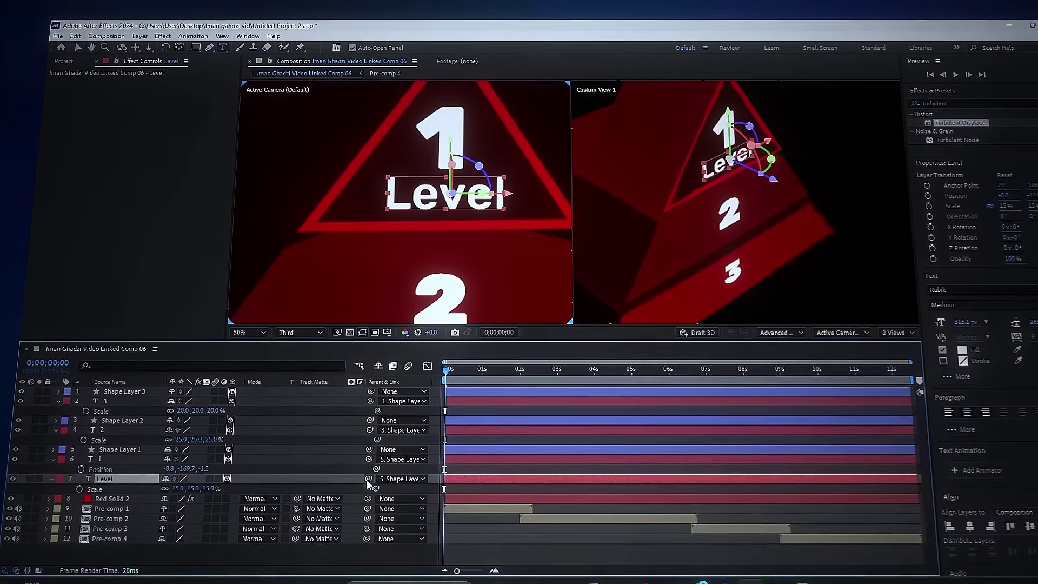
# Parent the Level text to the number 1 layer, and the number 1 layer to Shape Layer 1
pyautogui.moveTo(368, 478); pyautogui.dragTo(81, 460)
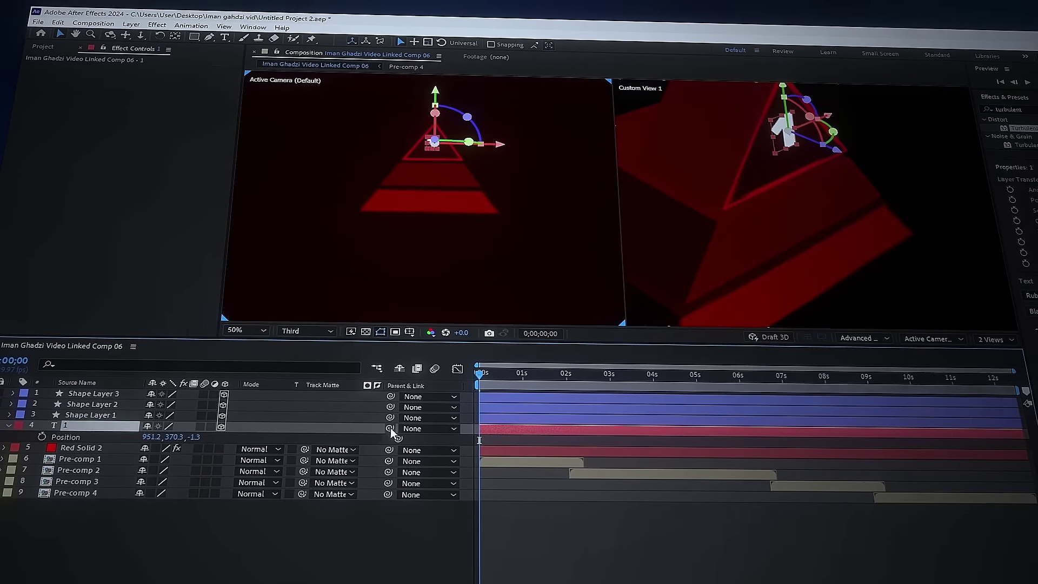
pyautogui.moveTo(390, 427); pyautogui.dragTo(92, 415)
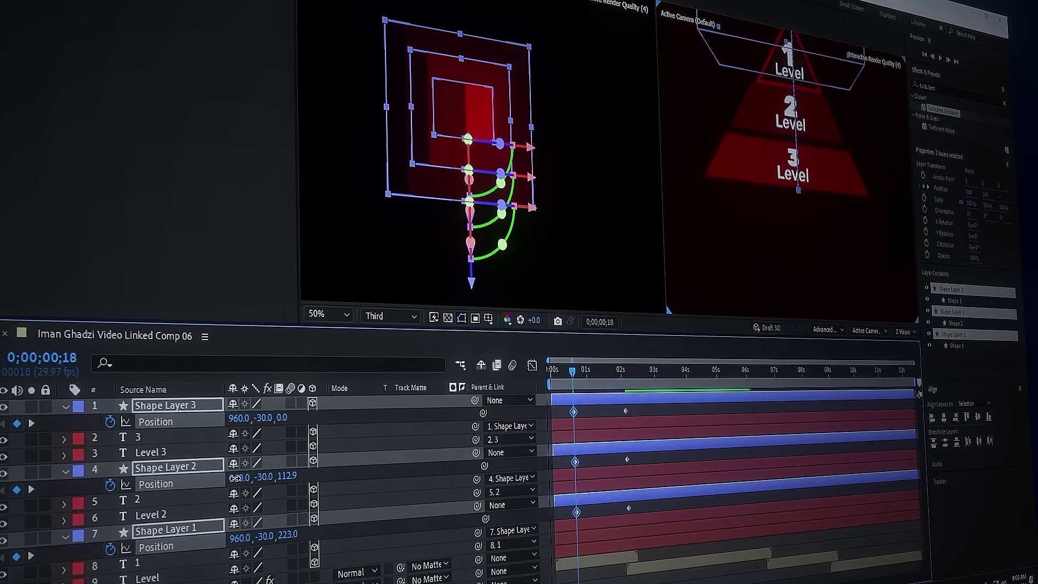
# Keyframe the Position of Shape Layers 1, 2 and 3 from above the frame at 0;00;00;18 to their places at 0;00;02;03
pyautogui.moveTo(235, 478); pyautogui.dragTo(225, 480)
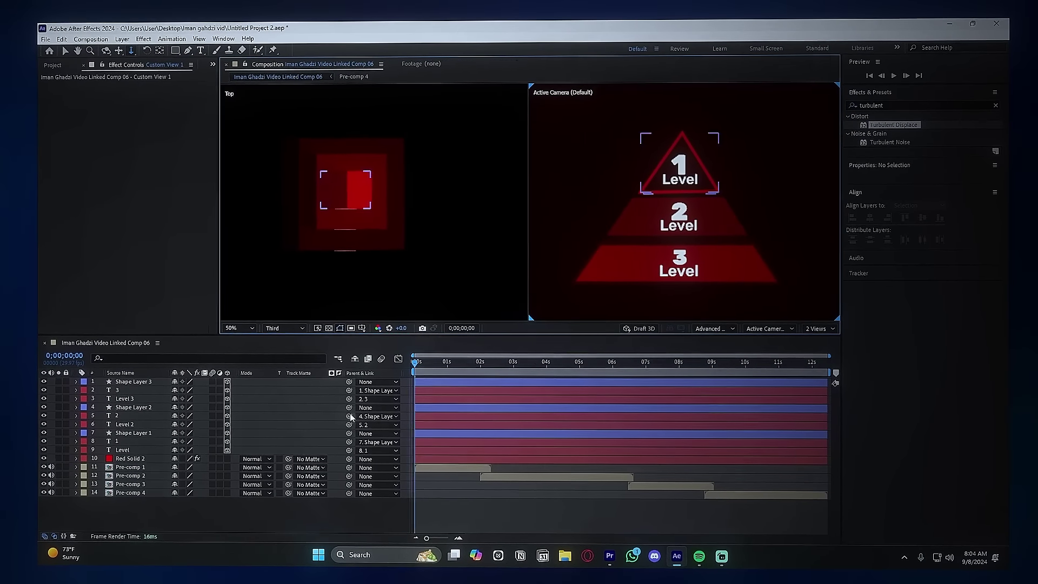
pyautogui.press('space')
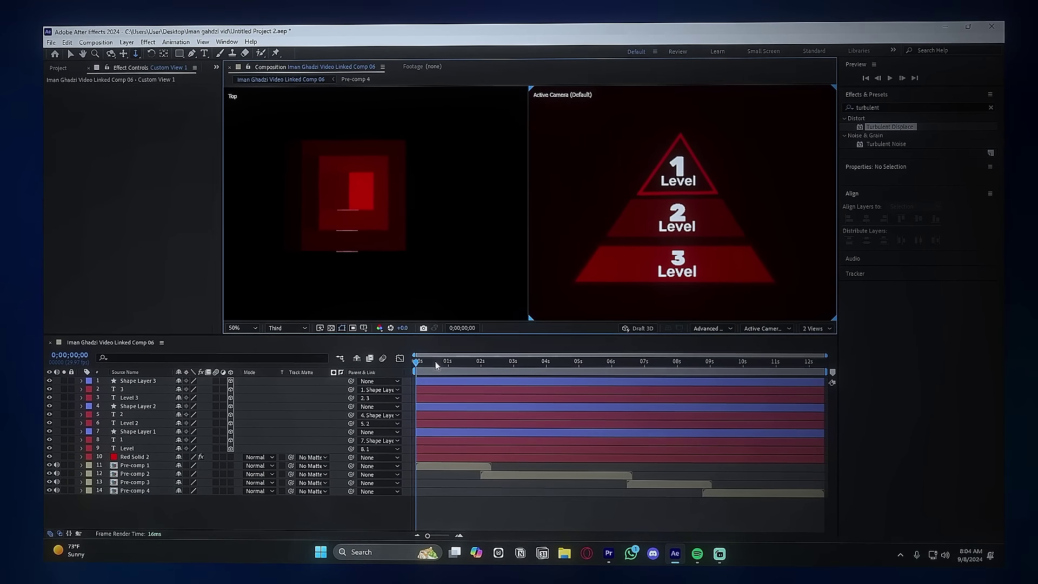
pyautogui.click(453, 380)
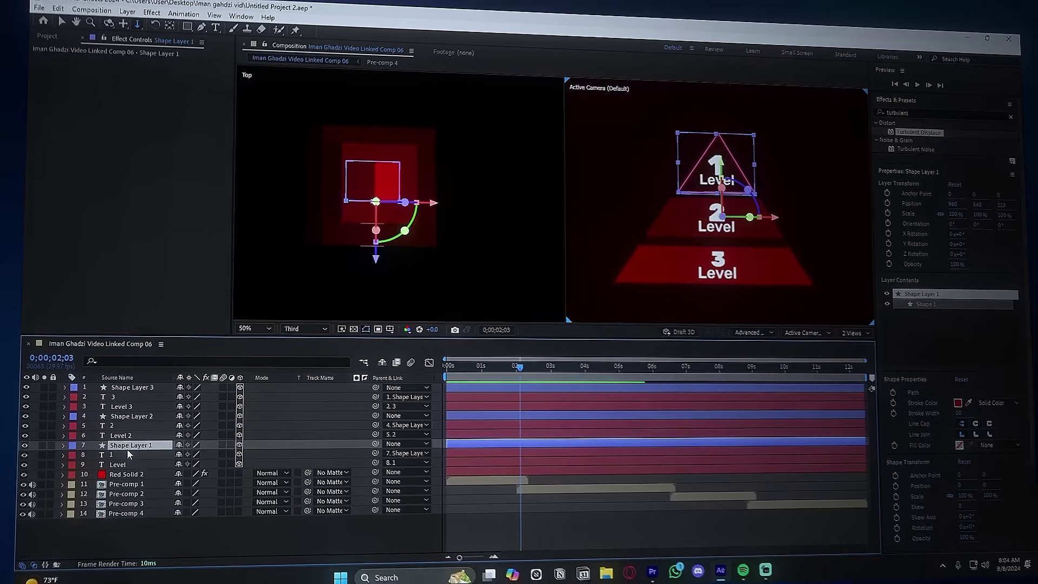
pyautogui.keyDown('ctrl'); pyautogui.click(141, 408); pyautogui.keyUp('ctrl')
pyautogui.keyDown('ctrl'); pyautogui.click(140, 382); pyautogui.keyUp('ctrl')
pyautogui.press('p')
pyautogui.hotkey('alt', 'shift', 'p')
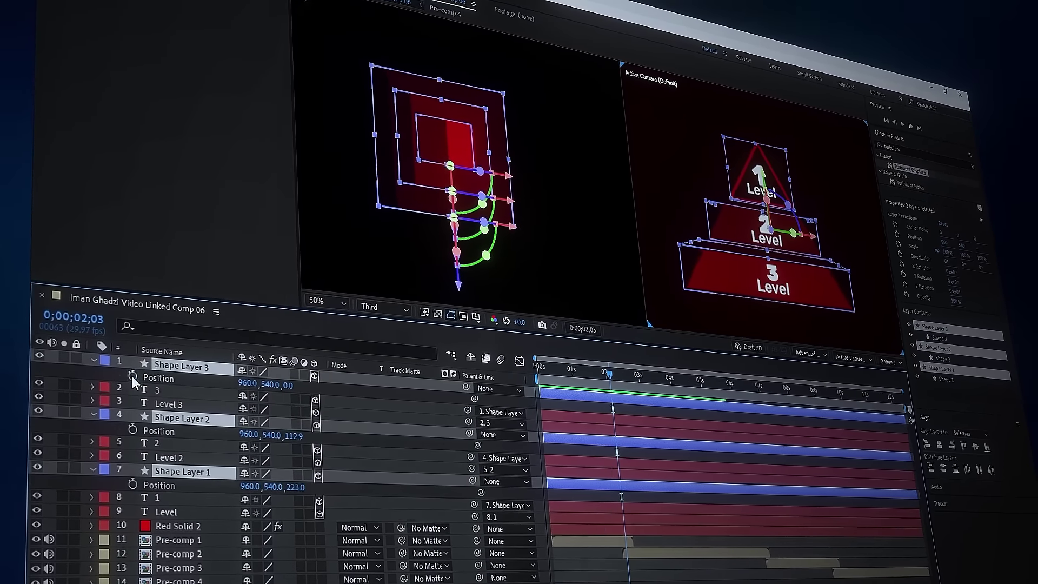
pyautogui.click(579, 370)
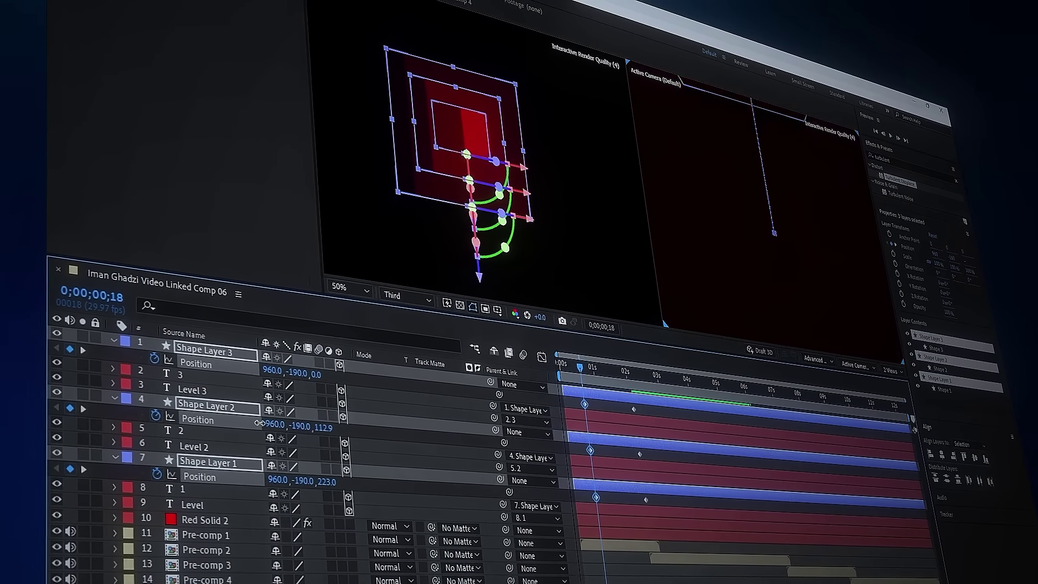
# Ease the Y Position curves of the pyramid layers in the Graph Editor and preview the drop-in animation
pyautogui.click(550, 357)
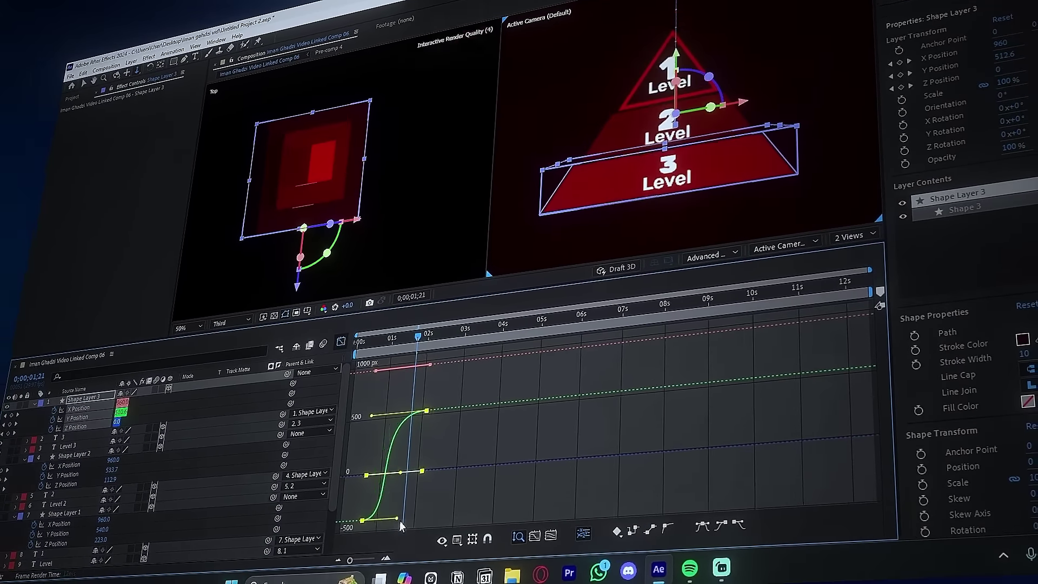
pyautogui.hotkey('shift', 'F3')
pyautogui.press('space')
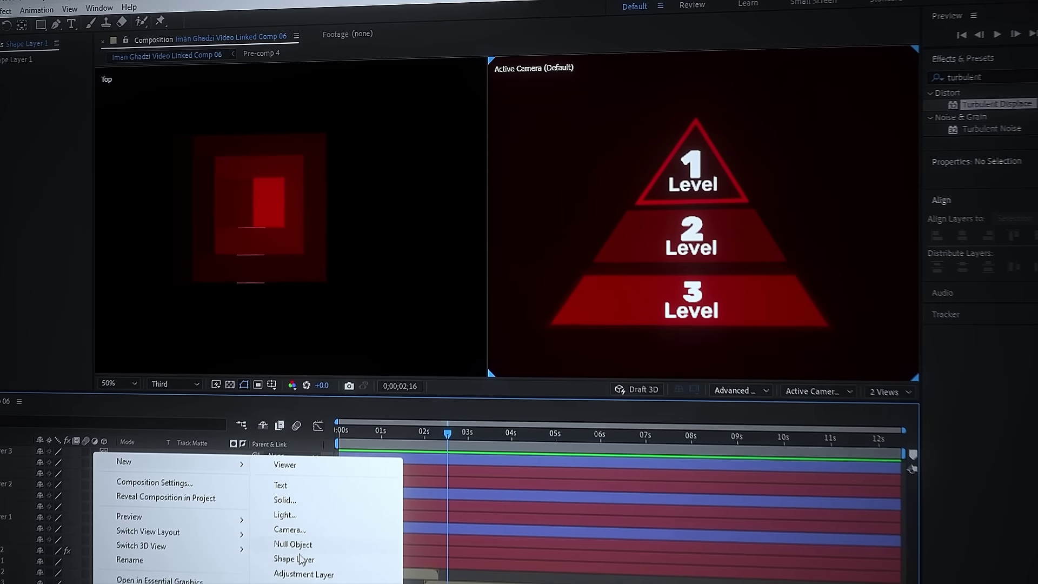
# Create a shape layer and draw a curved path with a loop beside the pyramid's bottom section using the Pen tool
pyautogui.click(301, 558)
pyautogui.press('g')
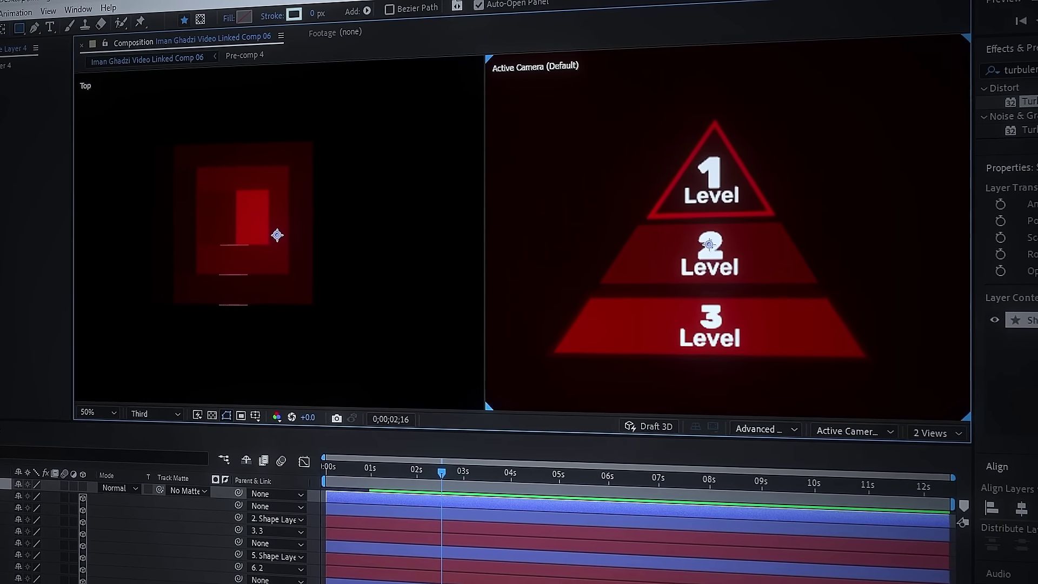
pyautogui.click(616, 266)
pyautogui.moveTo(579, 250); pyautogui.dragTo(588, 260)
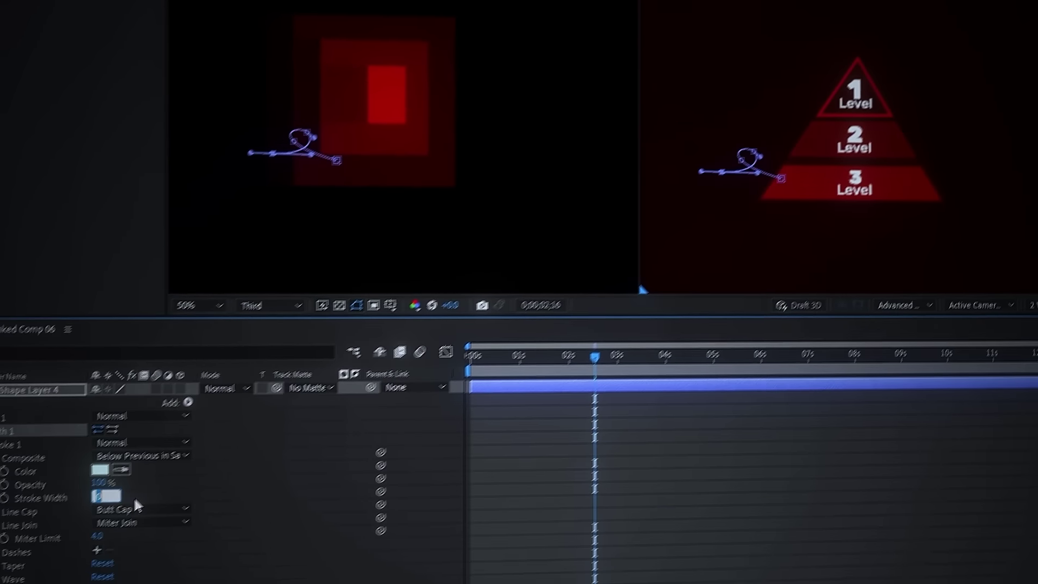
# Set the looping path's stroke width to 3 and add dashes to its stroke
pyautogui.click(172, 452)
pyautogui.write('3')
pyautogui.press('Return')
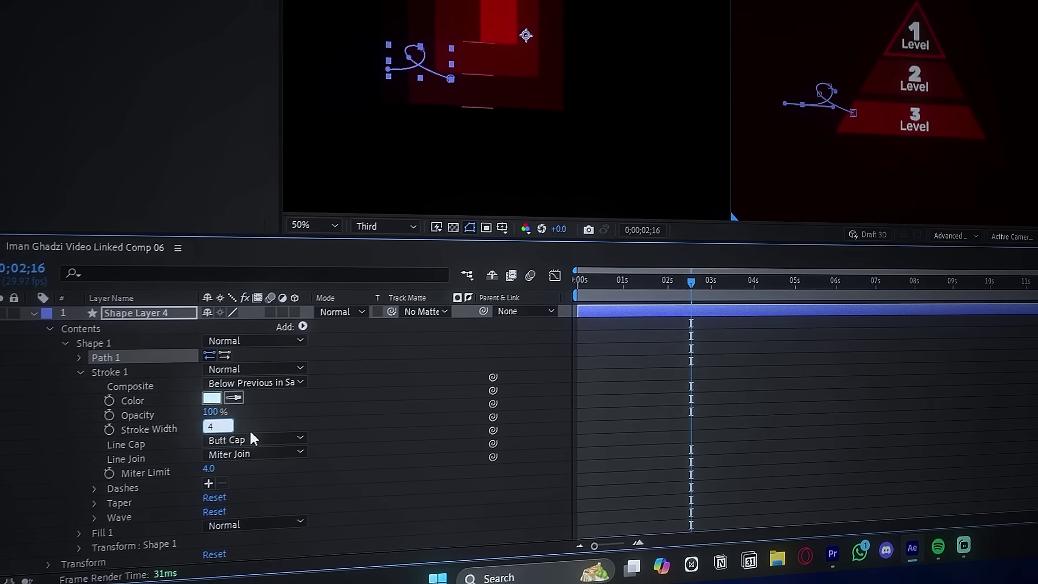
pyautogui.click(163, 508)
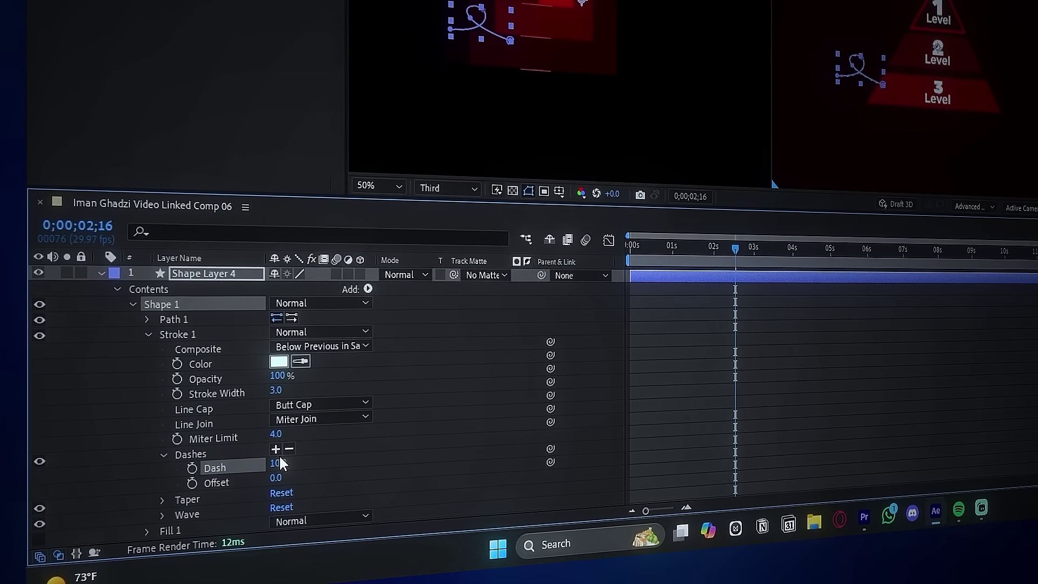
# Make the dashed path 3D, enlarge it at Z 314.4, and position its copy on the other side of the pyramid
pyautogui.click(363, 292)
pyautogui.click(355, 276)
pyautogui.moveTo(540, 122); pyautogui.dragTo(547, 34)
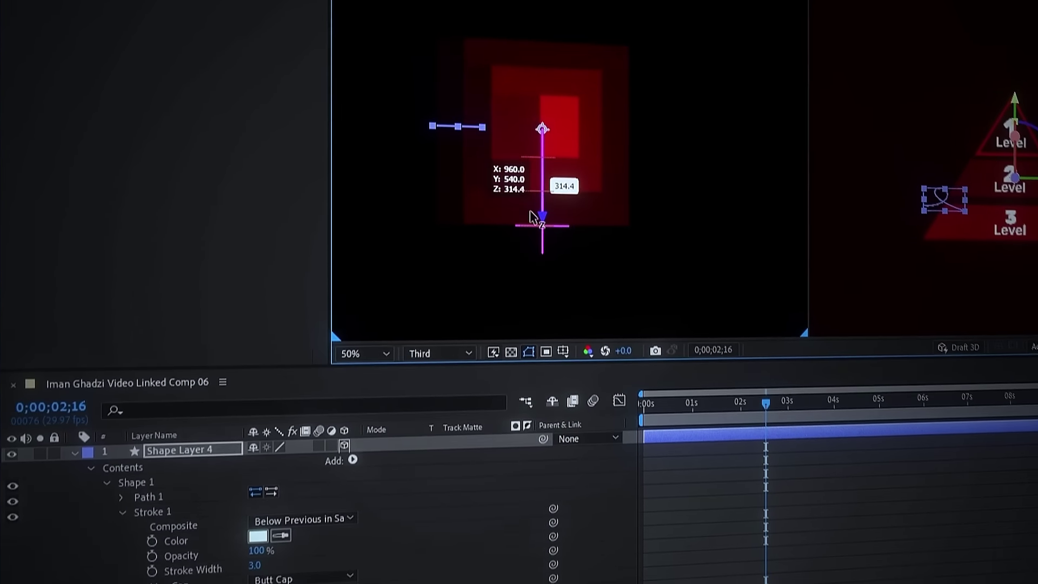
pyautogui.press('s')
pyautogui.moveTo(276, 543); pyautogui.dragTo(294, 544)
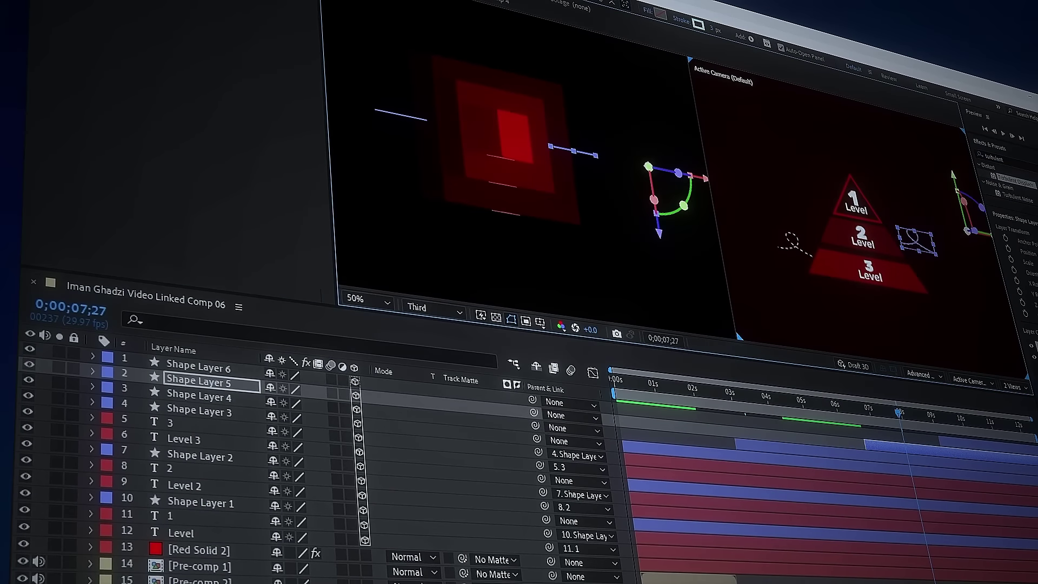
pyautogui.moveTo(828, 228); pyautogui.dragTo(835, 219)
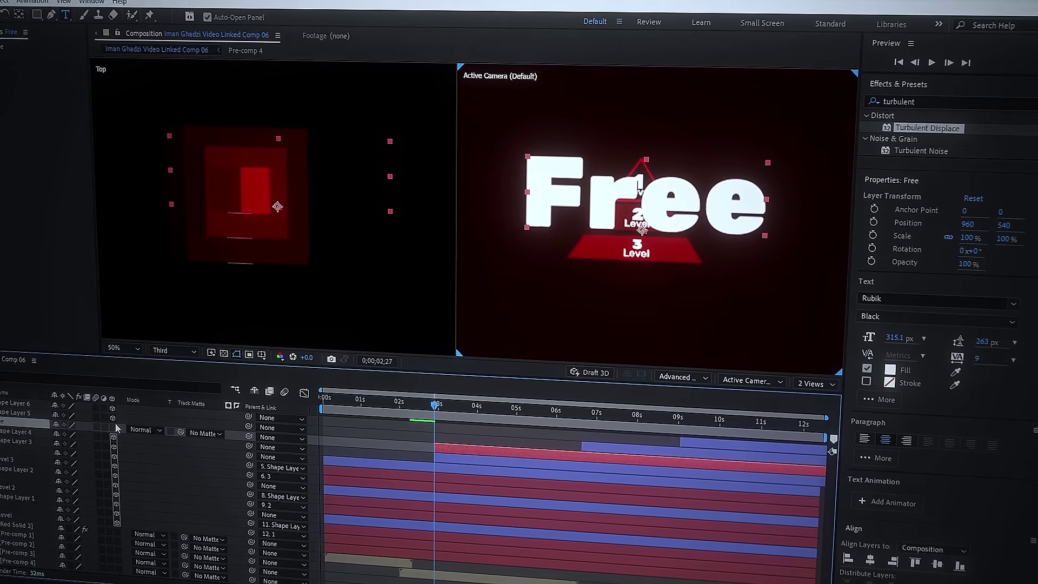
# Make the Free text 3D, scale it to 30% and place it at the outer end of the first dashed path
pyautogui.press('F2')
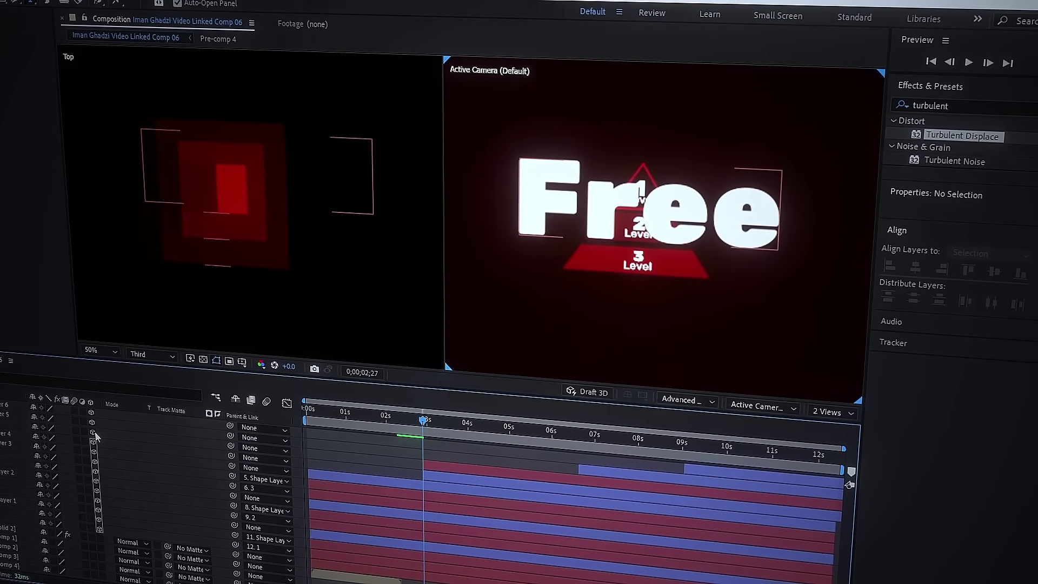
pyautogui.moveTo(703, 237); pyautogui.dragTo(563, 228)
pyautogui.moveTo(649, 225); pyautogui.dragTo(816, 224)
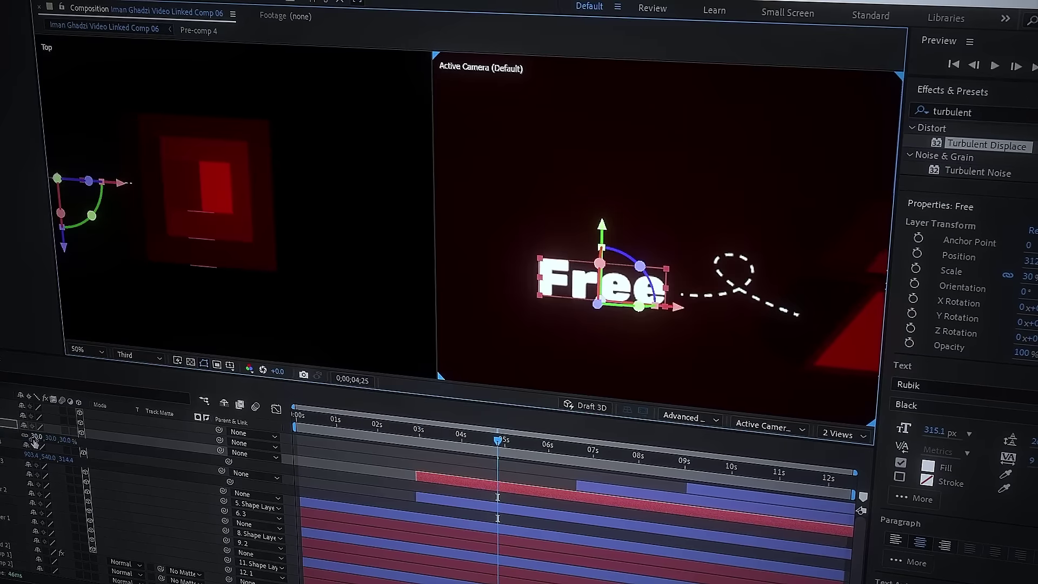
# Duplicate the Free text as "To Attract Potential Buyers" and place the copy beneath it
pyautogui.click(418, 427)
pyautogui.press('space')
pyautogui.press('space')
pyautogui.hotkey('ctrl', 'd')
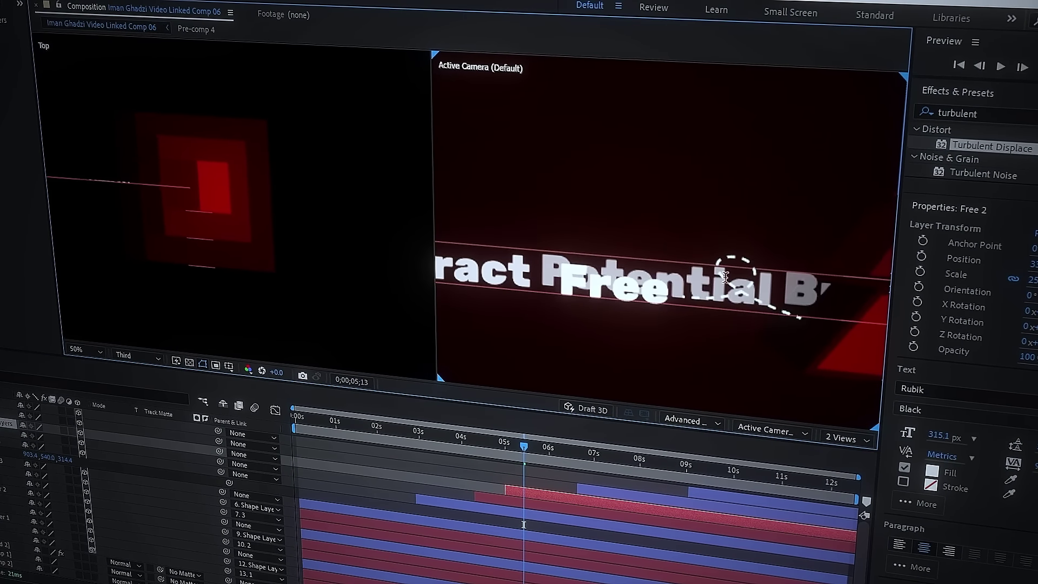
pyautogui.moveTo(725, 277); pyautogui.dragTo(726, 308)
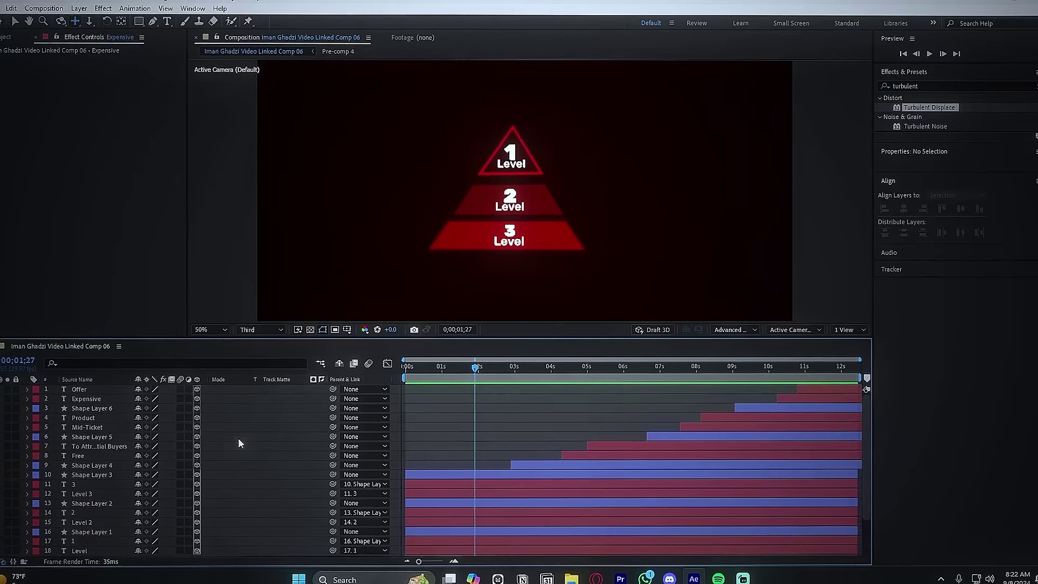
# Create a camera and adjust its transform for an angled view of the pyramid
pyautogui.rightClick(13, 432)
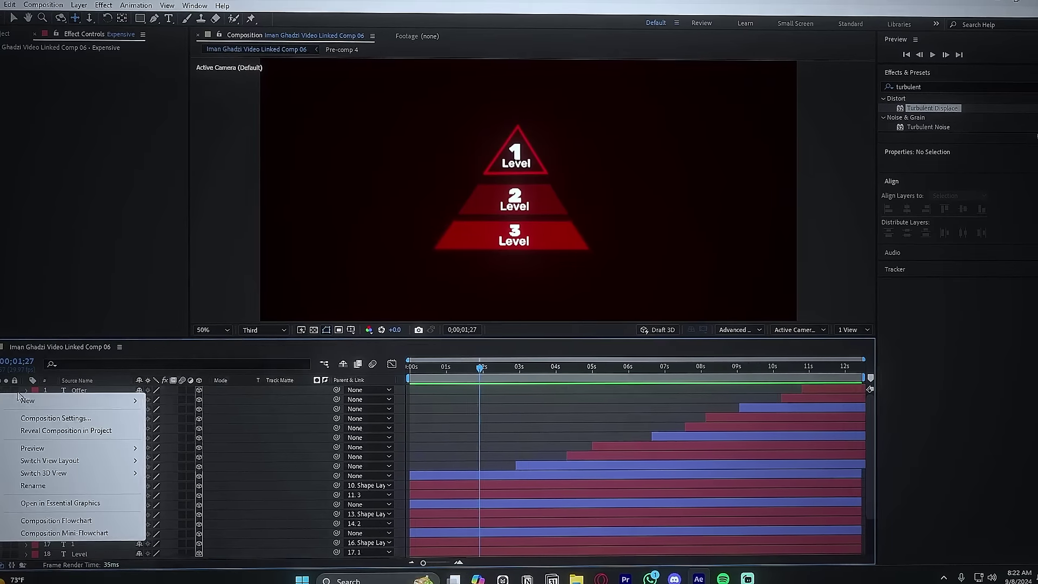
pyautogui.moveTo(17, 401)
pyautogui.click(178, 448)
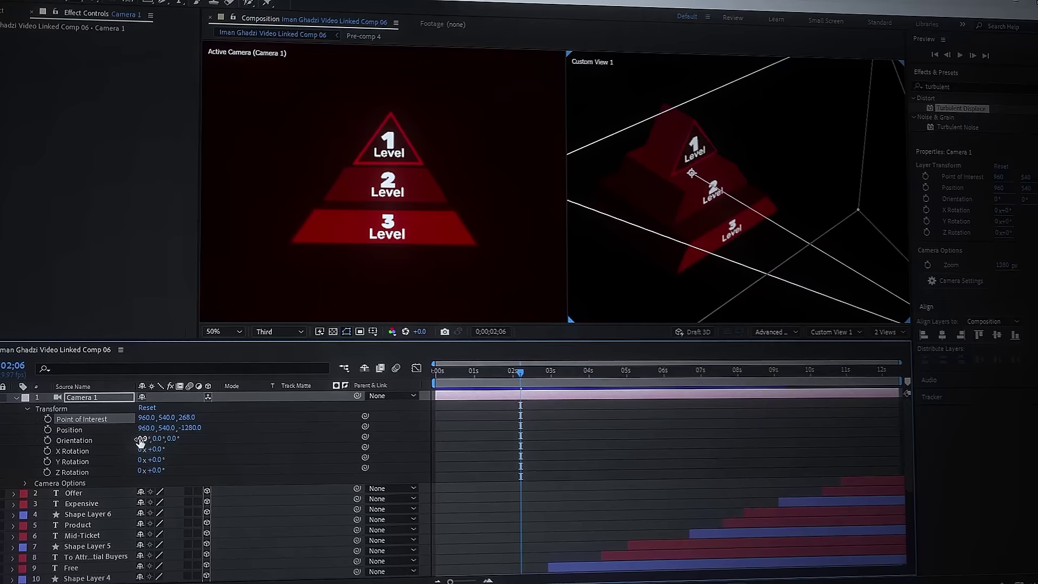
pyautogui.moveTo(158, 435)
pyautogui.mouseDown()
pyautogui.moveTo(670, 433)
pyautogui.moveTo(643, 397)
pyautogui.moveTo(140, 441)
pyautogui.mouseUp()
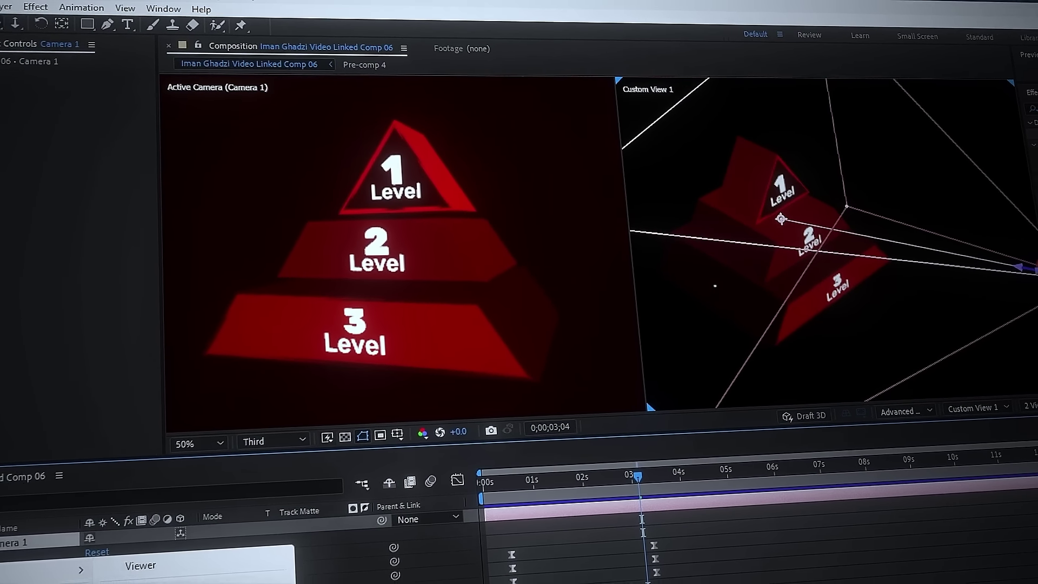
# Create a null object and parent Camera 1 to Null 1
pyautogui.click(128, 581)
pyautogui.click(73, 503)
pyautogui.moveTo(462, 455); pyautogui.dragTo(116, 419)
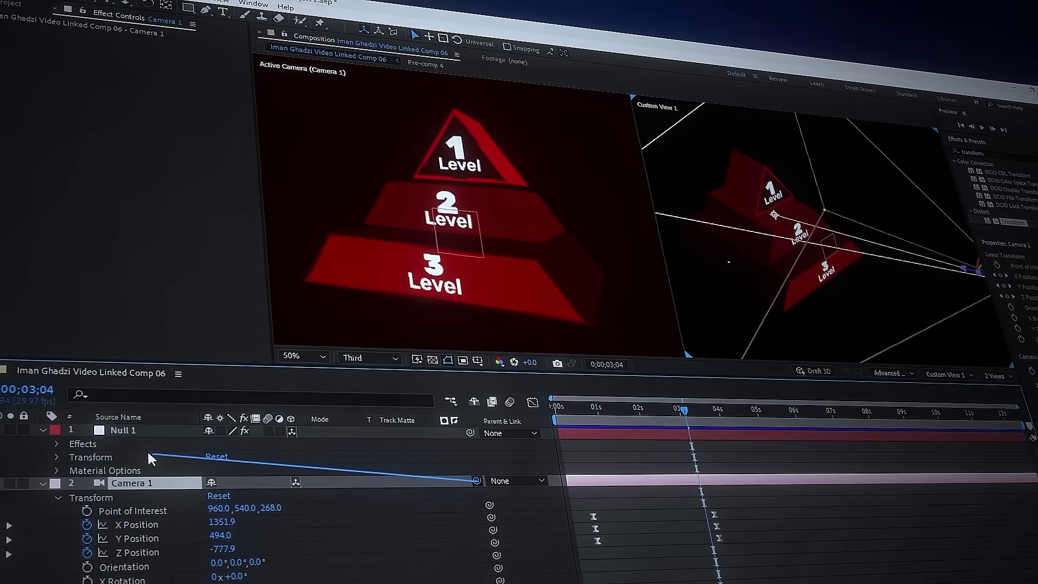
# Move Null 1 at 0;00;06;14 so the camera approaches the Free text, with Y Position 629 and Z Position 461.9
pyautogui.click(82, 433)
pyautogui.click(113, 459)
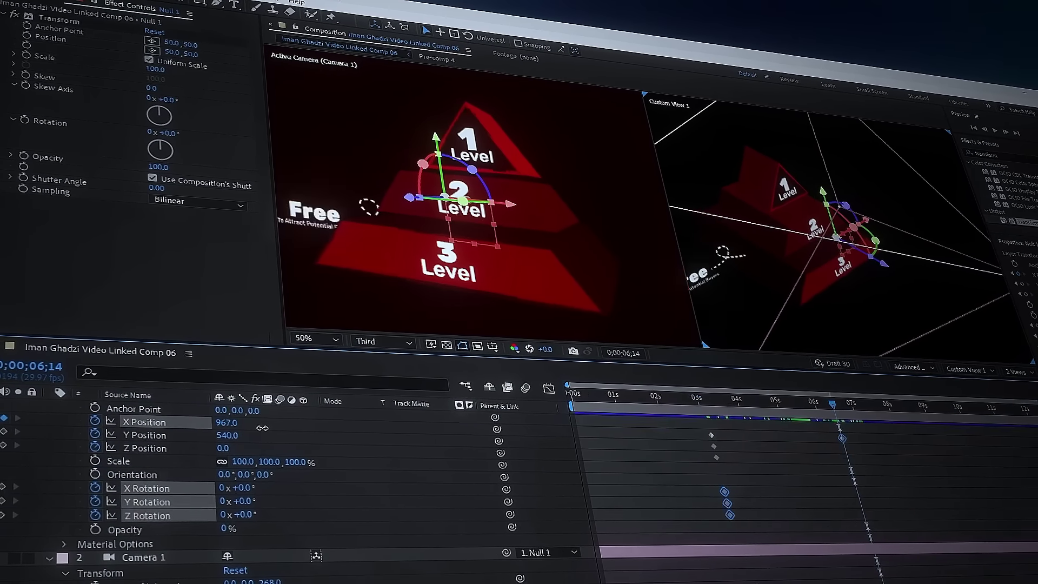
pyautogui.moveTo(263, 428); pyautogui.dragTo(81, 425)
pyautogui.moveTo(227, 436); pyautogui.dragTo(297, 437)
pyautogui.moveTo(222, 449); pyautogui.dragTo(460, 450)
pyautogui.moveTo(223, 424); pyautogui.dragTo(200, 438)
# Set Null 1's Y Rotation to 54° and its X Position to 443.2 to frame the Free text
pyautogui.moveTo(233, 491)
pyautogui.mouseDown()
pyautogui.moveTo(261, 489)
pyautogui.moveTo(234, 491)
pyautogui.mouseUp()
pyautogui.moveTo(231, 508); pyautogui.dragTo(262, 507)
pyautogui.moveTo(228, 521); pyautogui.dragTo(228, 519)
pyautogui.moveTo(213, 427); pyautogui.dragTo(118, 440)
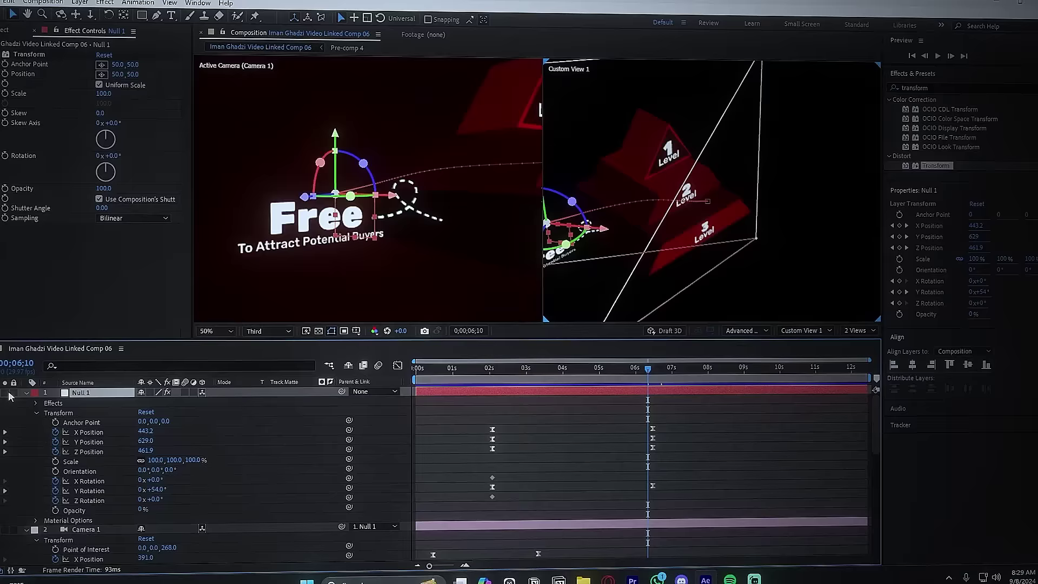
# Create a null as the parent of Null 1 and keyframe its X, Y and Z position and rotation at 0;00;05;18
pyautogui.rightClick(21, 410)
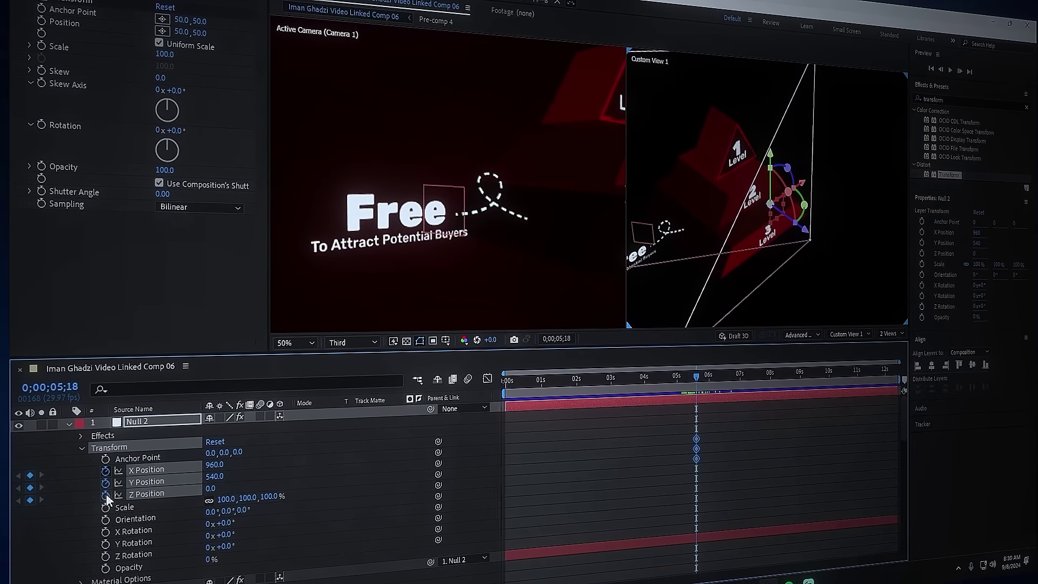
pyautogui.click(106, 531)
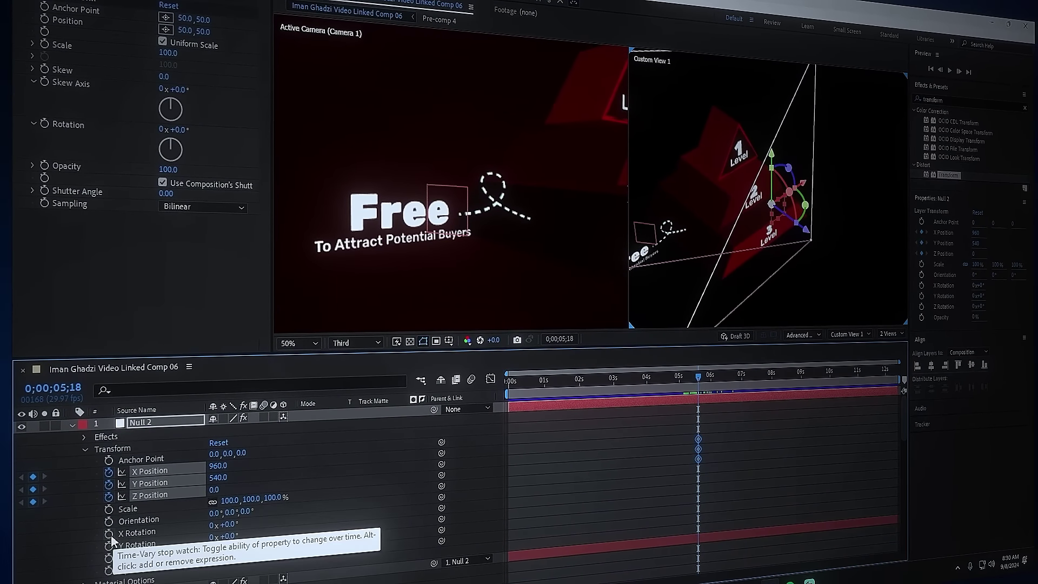
pyautogui.click(105, 543)
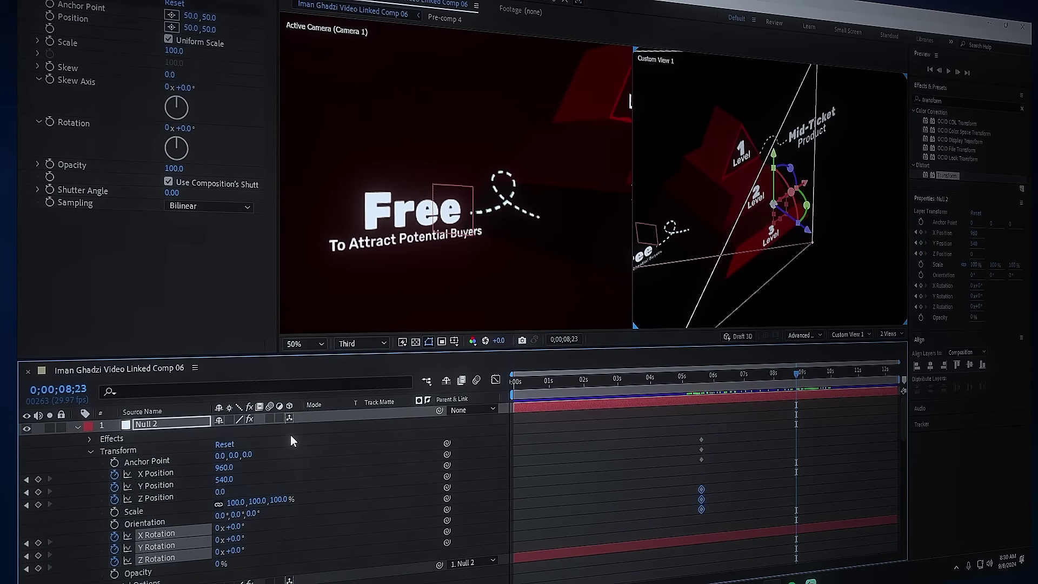
# At 0;00;08;23, frame the Mid-Ticket text with Null 2 at X Position 2109, Y Position 460, Z Position 239 and Y Rotation -70°
pyautogui.moveTo(223, 468); pyautogui.dragTo(254, 469)
pyautogui.moveTo(227, 551); pyautogui.dragTo(179, 535)
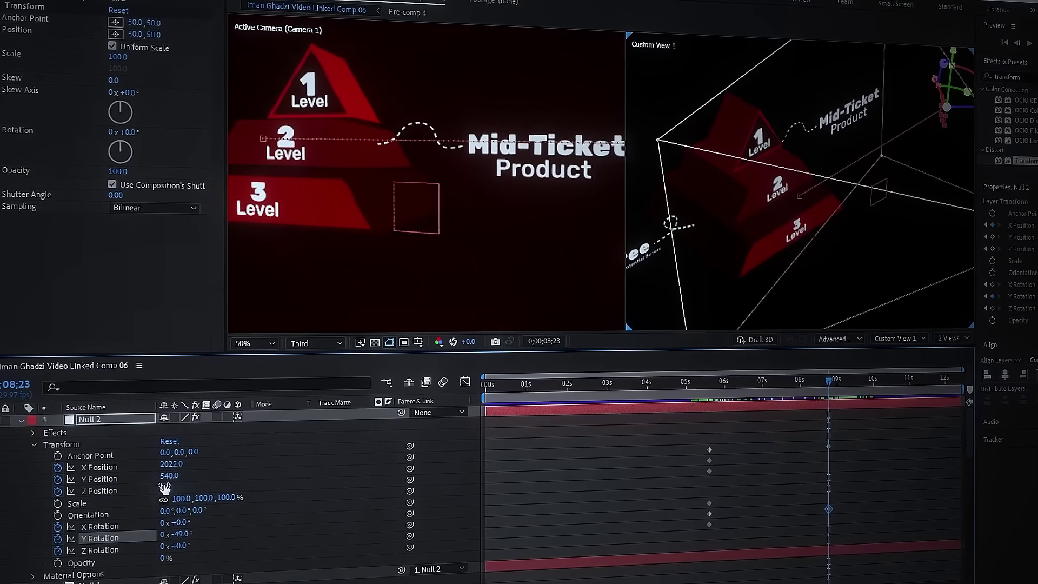
pyautogui.moveTo(168, 489); pyautogui.dragTo(419, 437)
# Smooth Null 2's position animation by lengthening the easing handles on its X, Y and Z Position value curves
pyautogui.moveTo(788, 413); pyautogui.dragTo(725, 405)
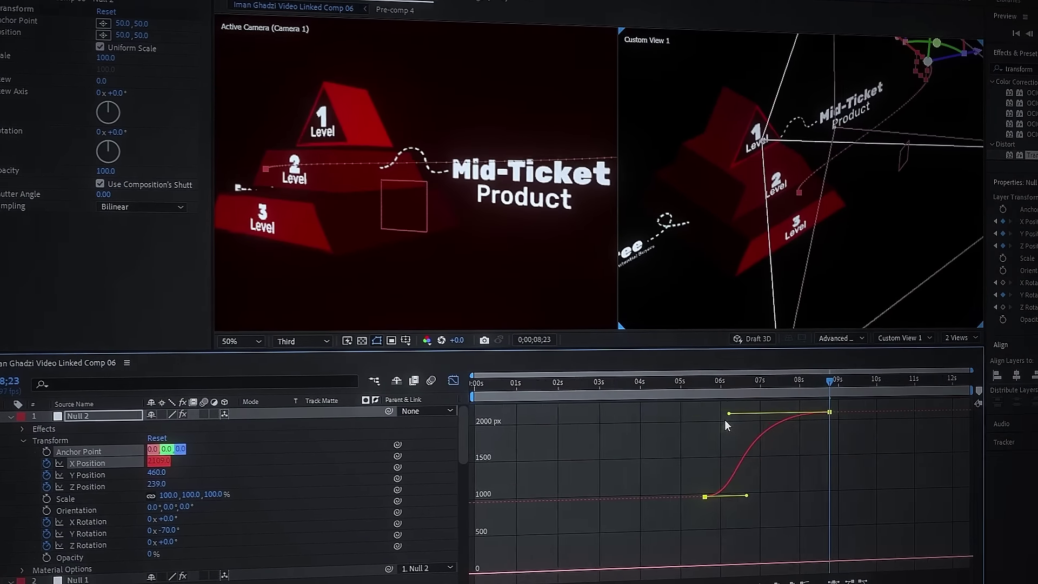
pyautogui.click(95, 478)
pyautogui.moveTo(742, 565); pyautogui.dragTo(644, 570)
pyautogui.click(95, 490)
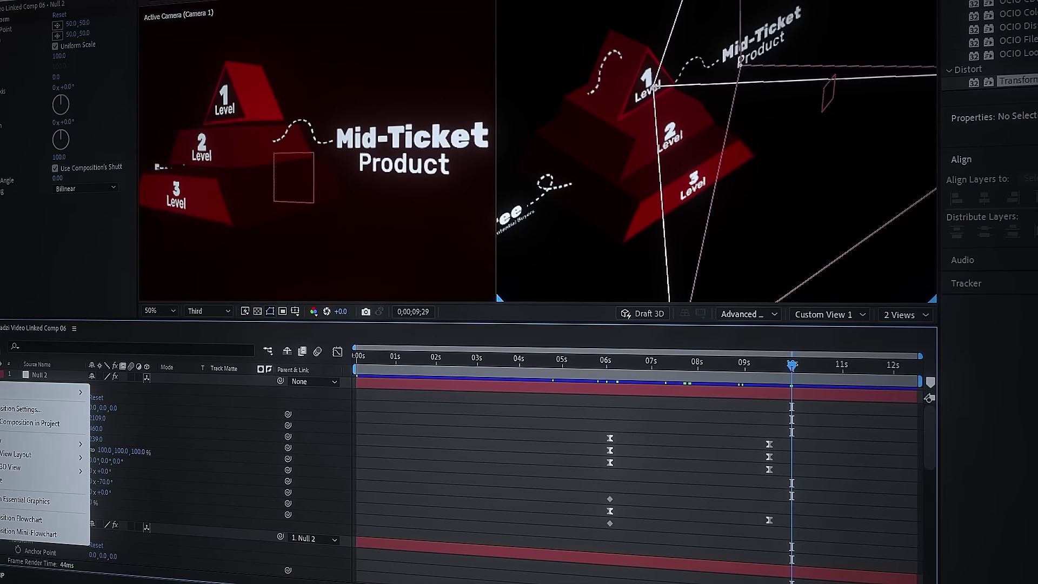
# Create another null object and animate its Y Rotation and X Position at 0;00;11;24 to swing the camera toward the Expensive Offer text
pyautogui.moveTo(76, 396)
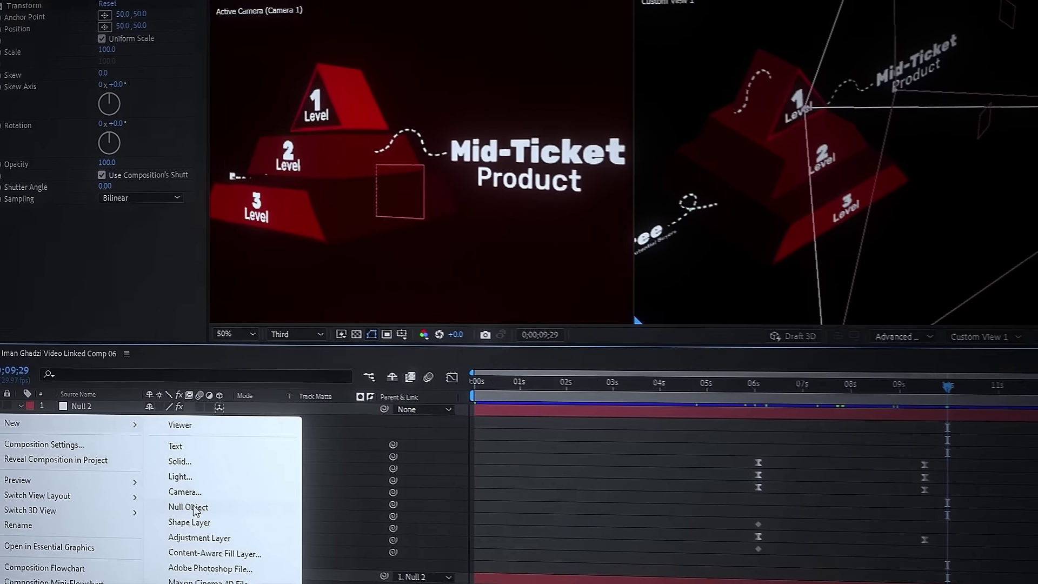
pyautogui.click(142, 480)
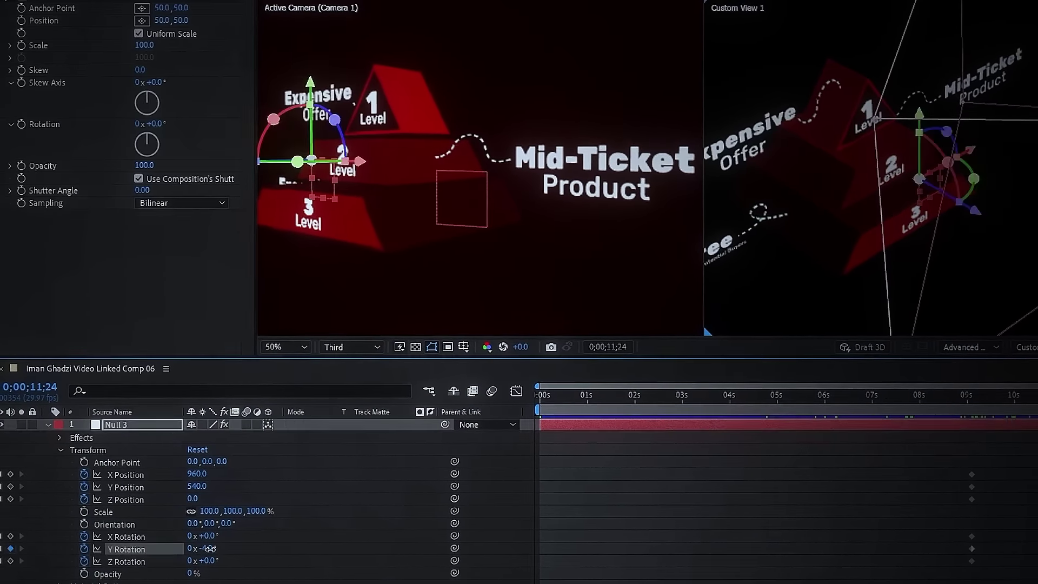
pyautogui.moveTo(210, 548); pyautogui.dragTo(227, 548)
pyautogui.moveTo(200, 474); pyautogui.dragTo(198, 477)
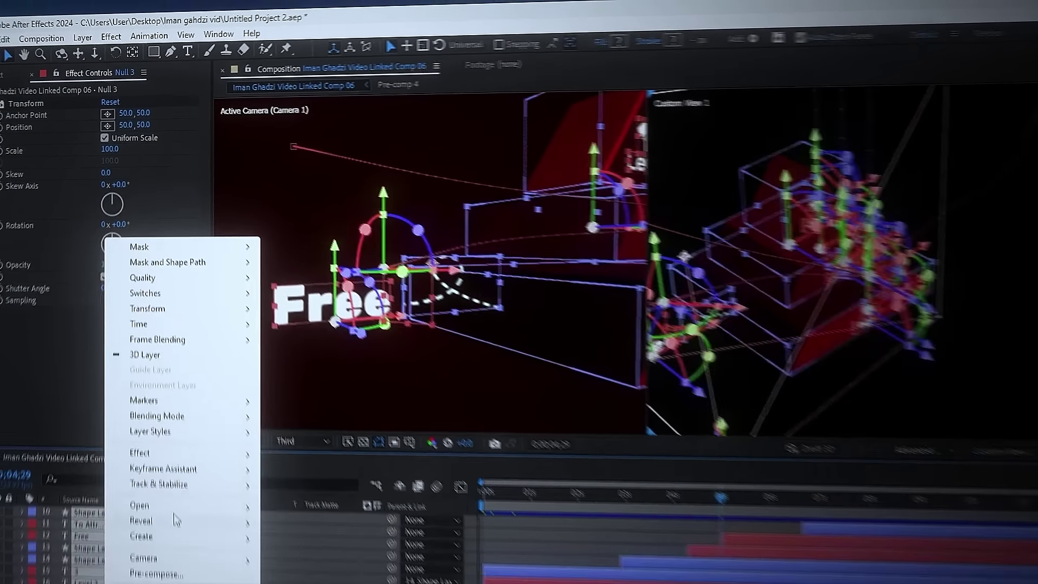
# Pre-compose the selected pyramid, text and dashed path layers together with their nulls
pyautogui.click(149, 515)
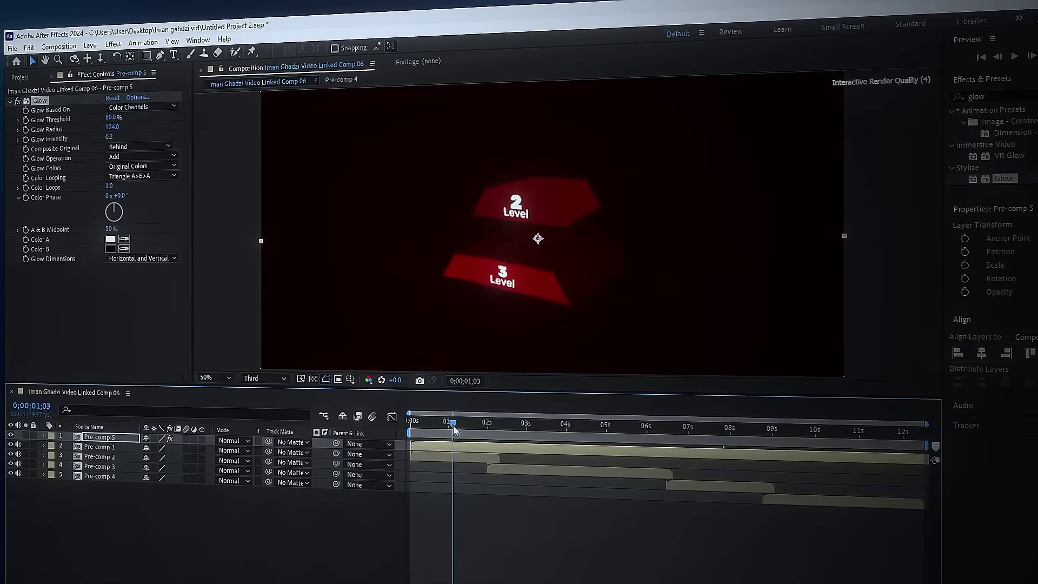